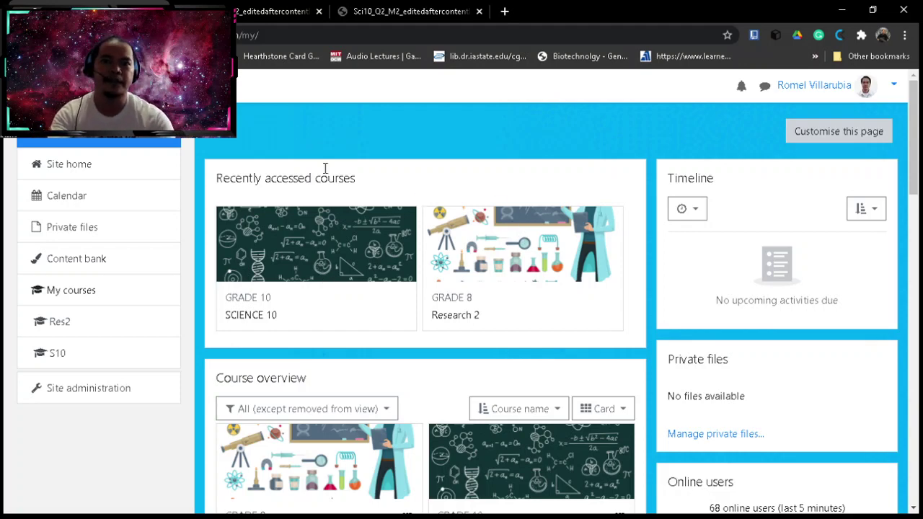
Compare the page 15 riddle with the answer key across the two PDF tabs.
click(257, 15)
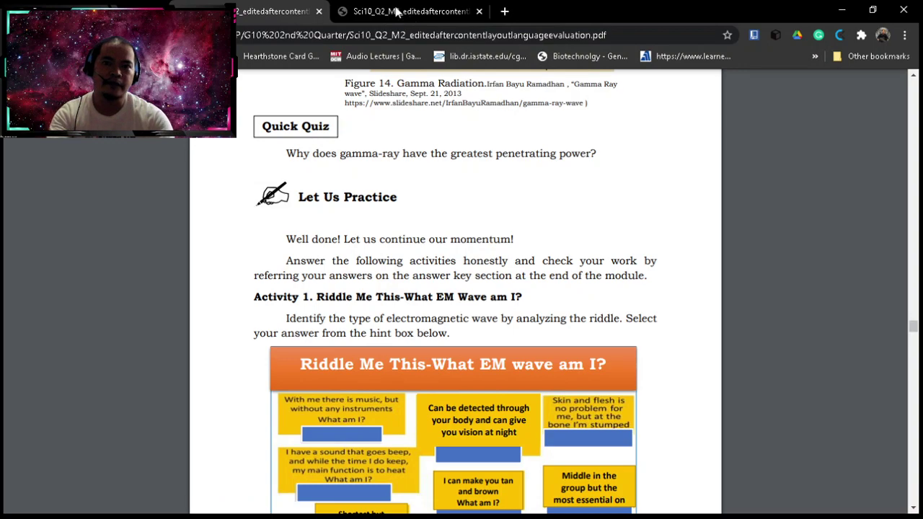
click(398, 12)
click(254, 16)
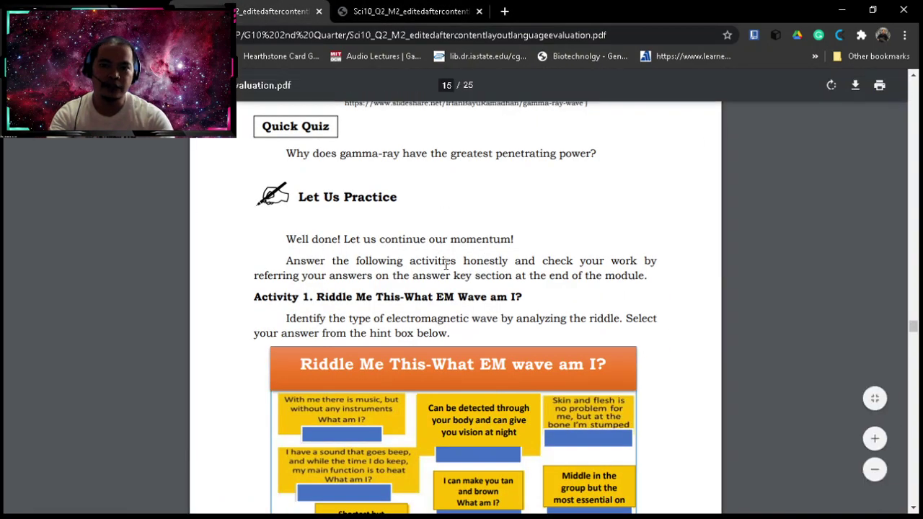
scroll(444, 264, up, 1)
scroll(447, 264, down, 2)
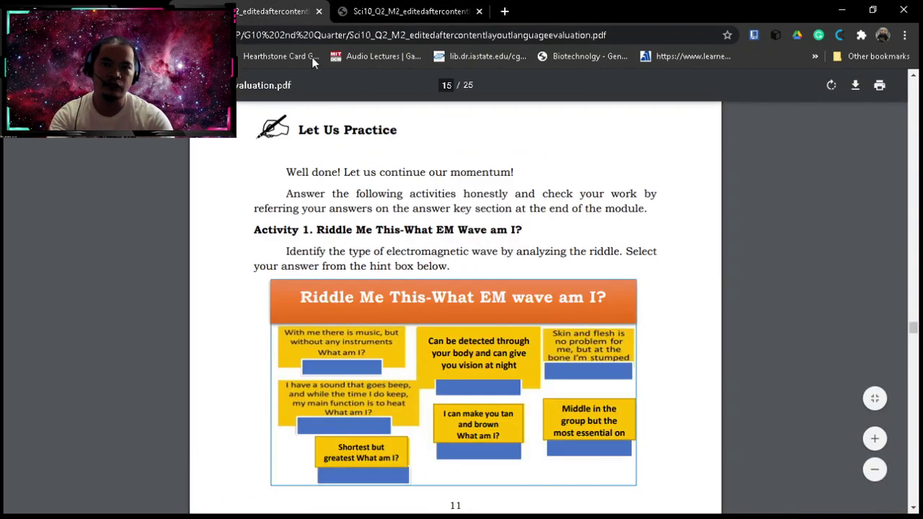
click(382, 16)
click(254, 20)
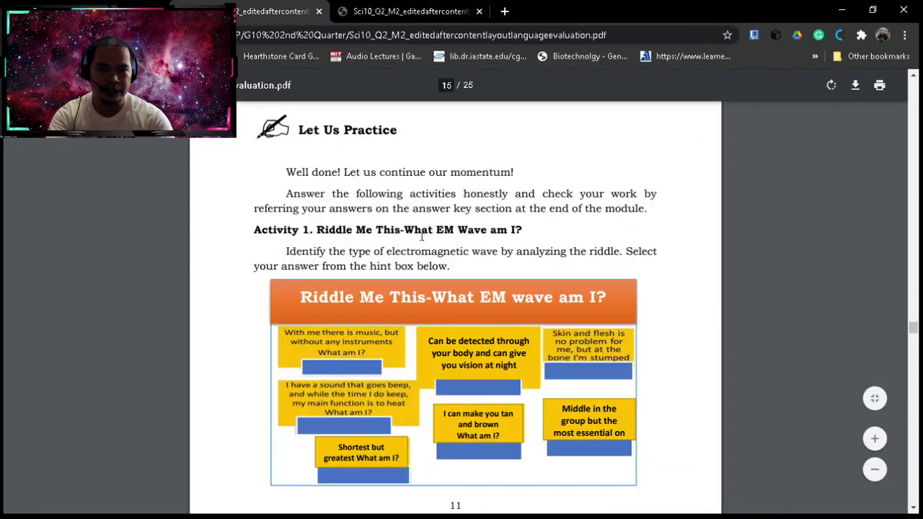
scroll(422, 235, down, 1)
scroll(422, 235, up, 1)
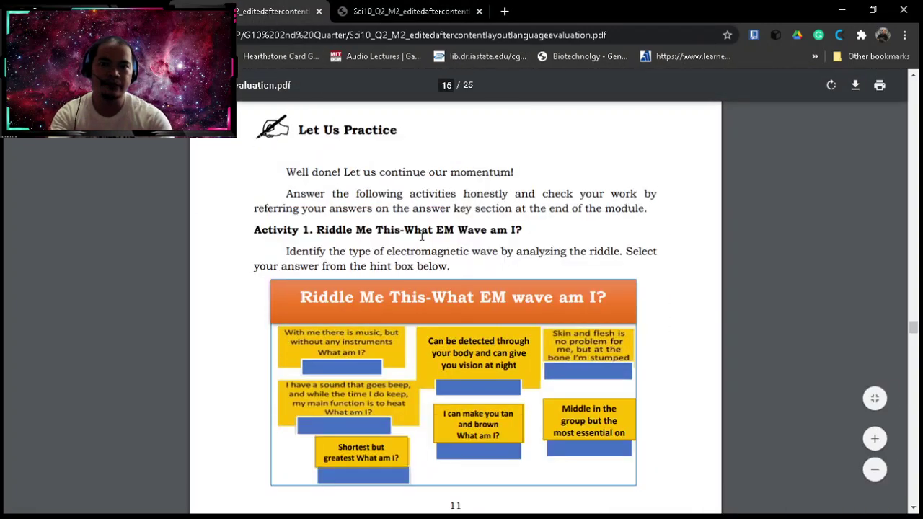
click(408, 17)
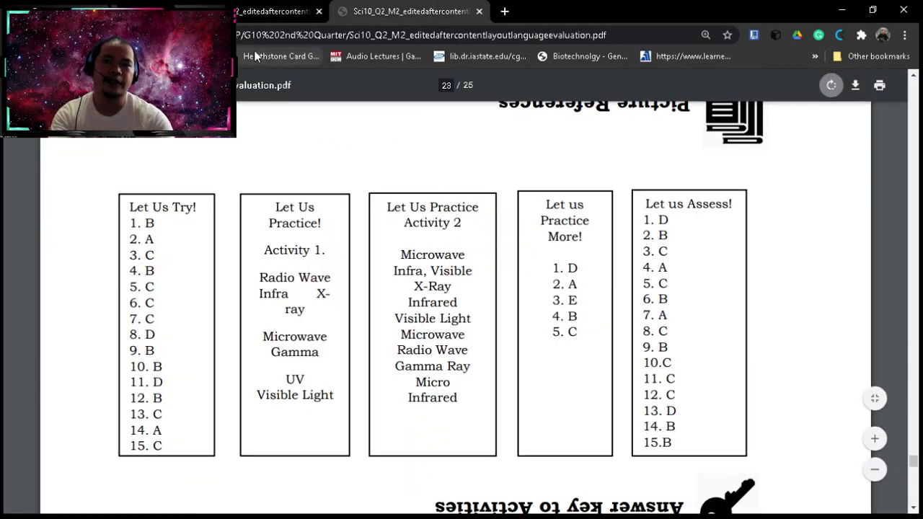
click(249, 15)
scroll(433, 245, down, 10)
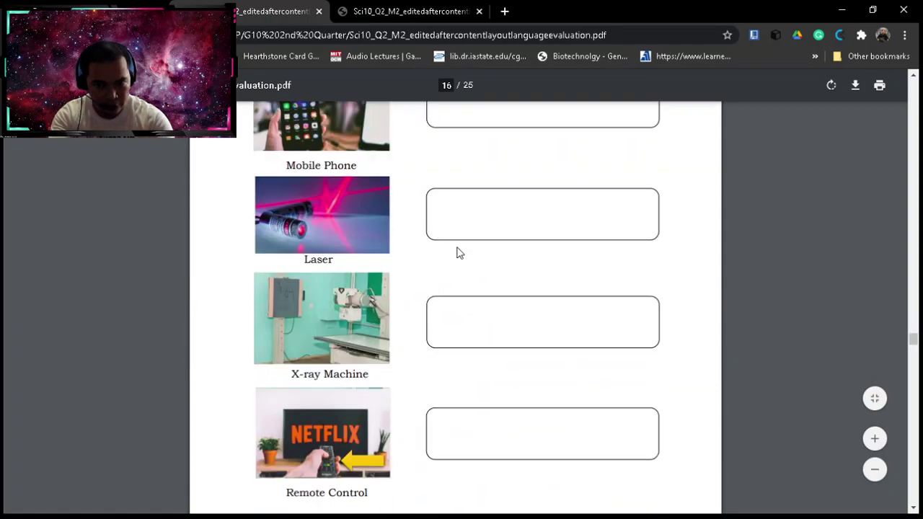
scroll(454, 245, up, 7)
scroll(453, 242, up, 3)
scroll(453, 241, down, 2)
scroll(453, 243, down, 14)
scroll(454, 243, up, 12)
scroll(456, 239, up, 4)
scroll(457, 238, up, 4)
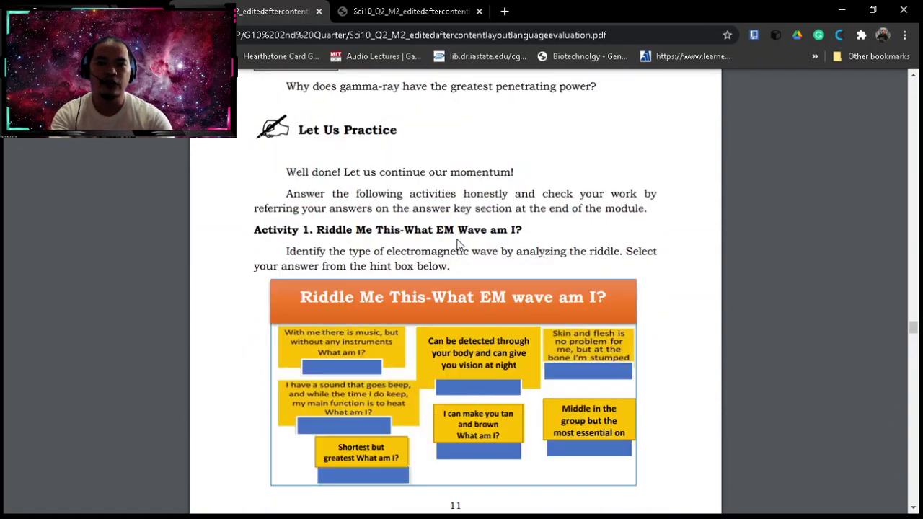
scroll(457, 238, down, 2)
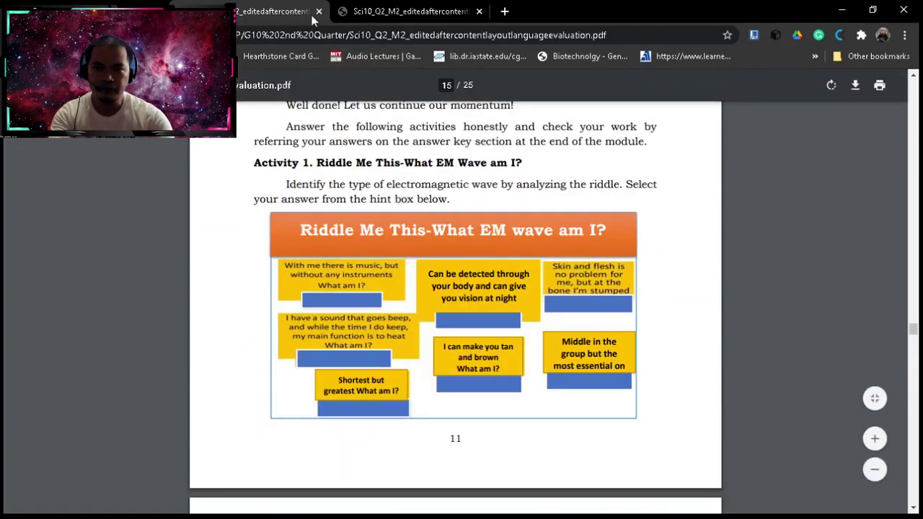
Recheck the answer key against the riddle once more, then return to the Moodle dashboard.
click(370, 14)
click(270, 16)
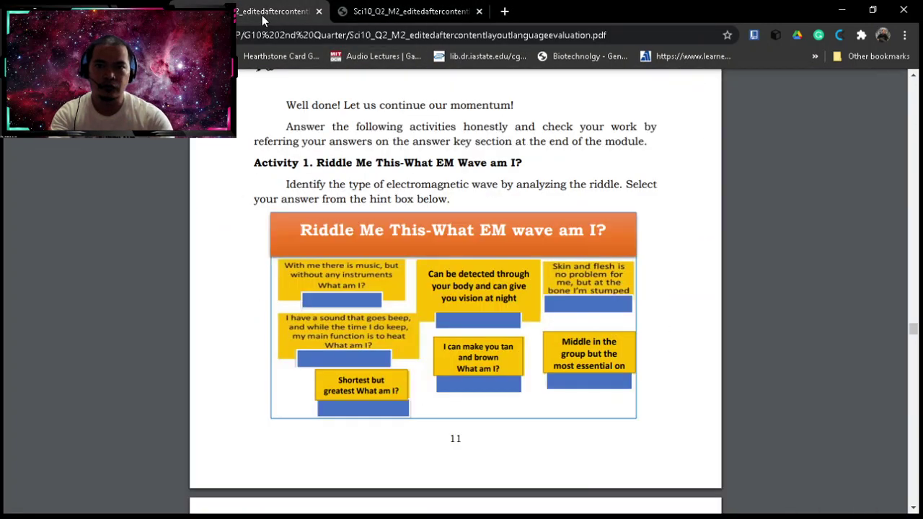
click(380, 15)
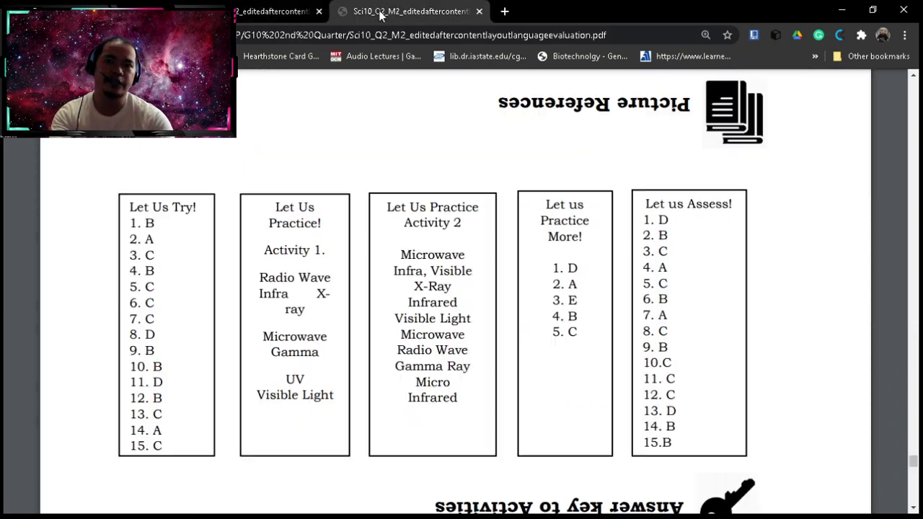
click(243, 16)
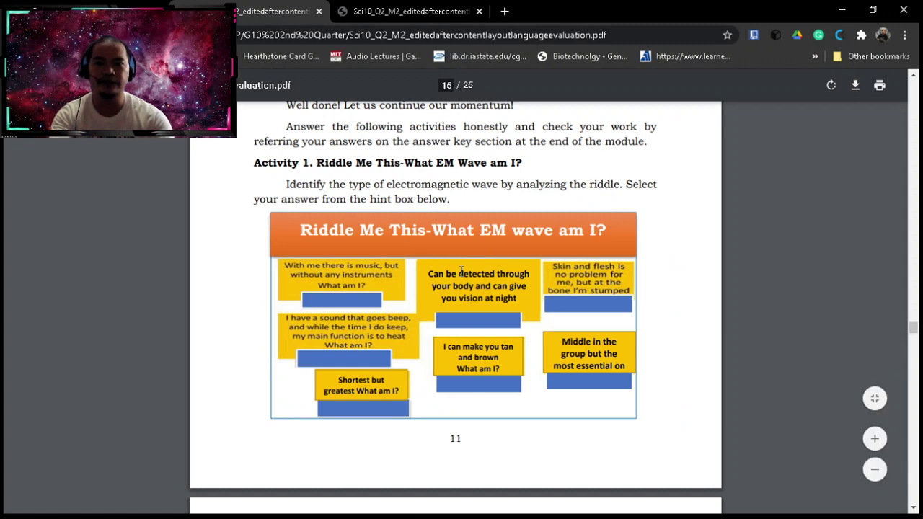
scroll(373, 235, down, 1)
key(ctrl+shift+Tab)
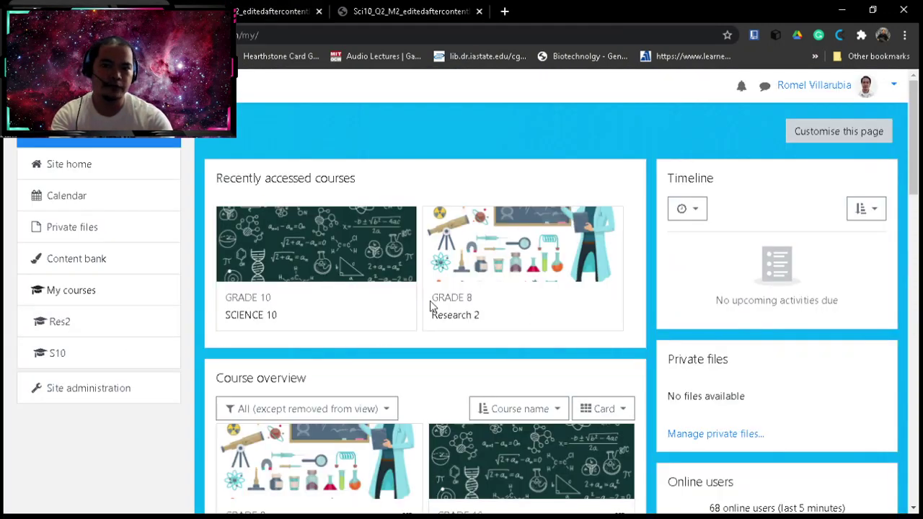
Open the SCIENCE 10 course from the dashboard and browse its sections.
scroll(430, 305, down, 3)
scroll(430, 304, up, 3)
click(308, 257)
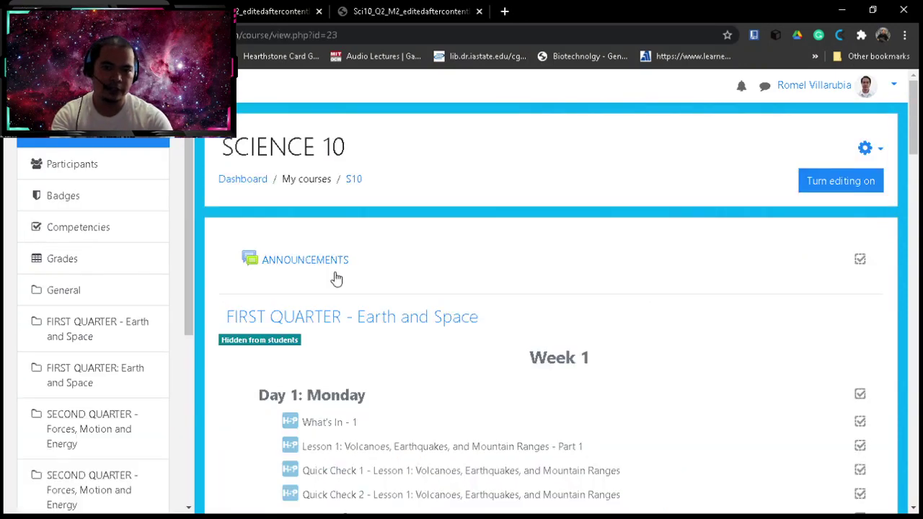
scroll(397, 344, down, 10)
scroll(404, 345, down, 15)
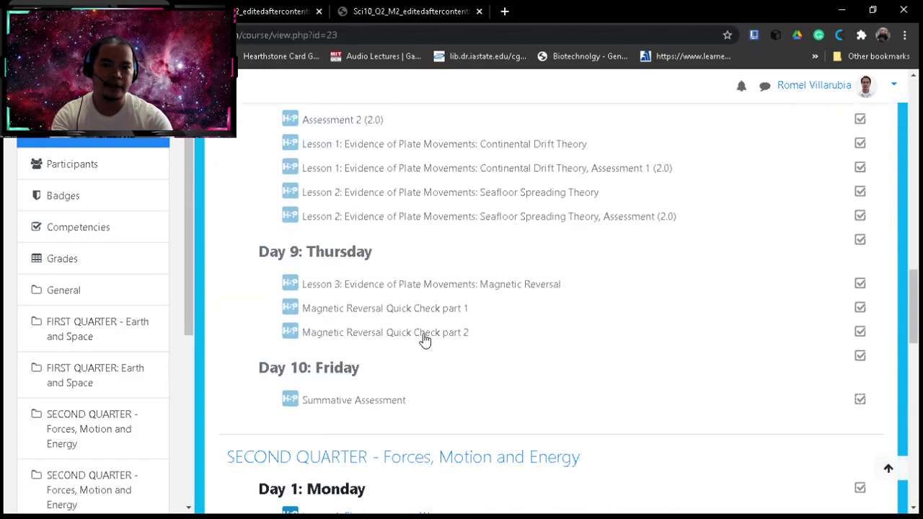
scroll(424, 339, up, 2)
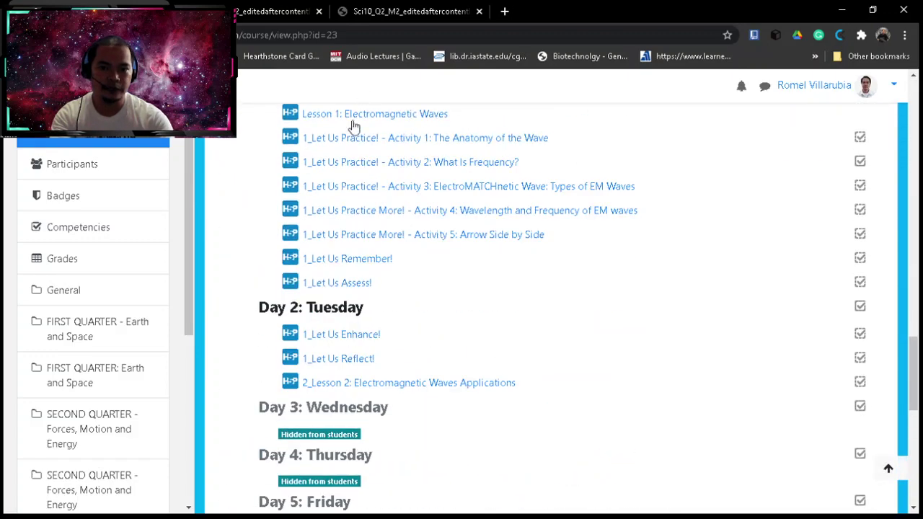
scroll(393, 364, up, 2)
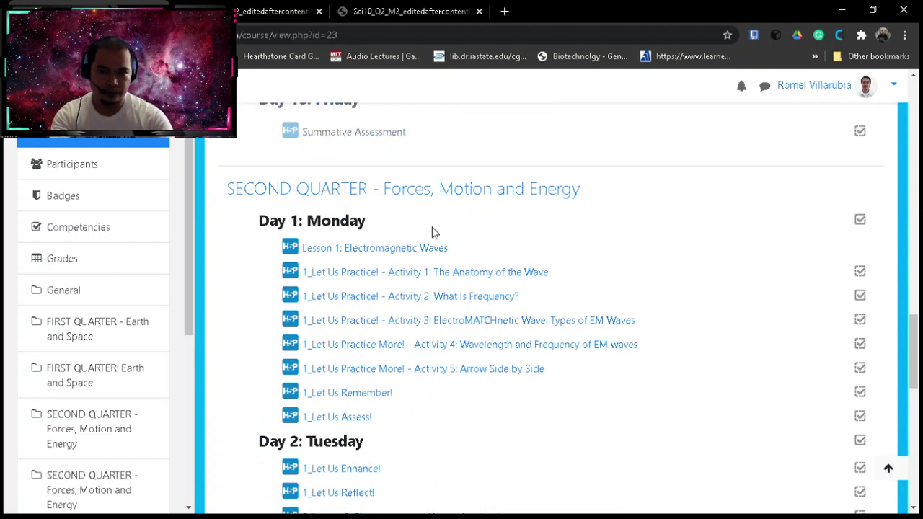
scroll(399, 333, down, 2)
scroll(406, 338, up, 2)
scroll(409, 227, down, 1)
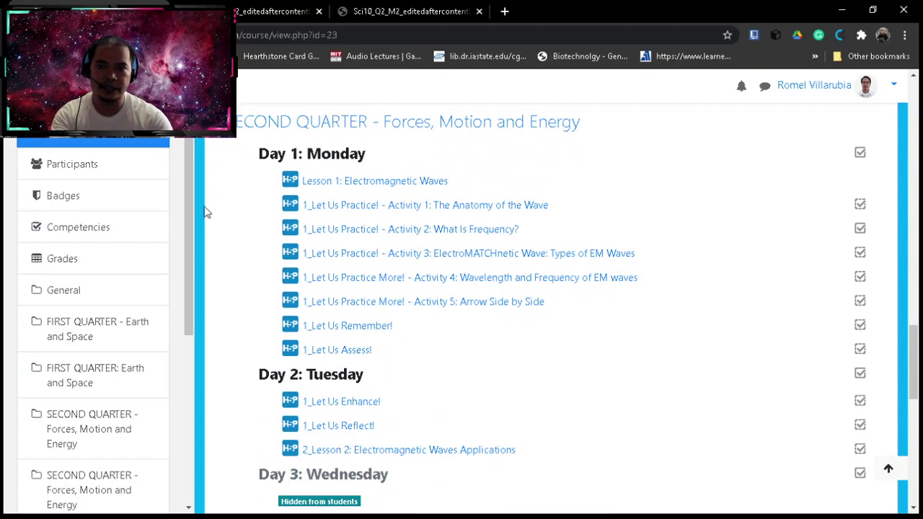
Glance at the riddle in the module PDF, then scroll the course to Second Quarter Day 1: Monday.
click(270, 12)
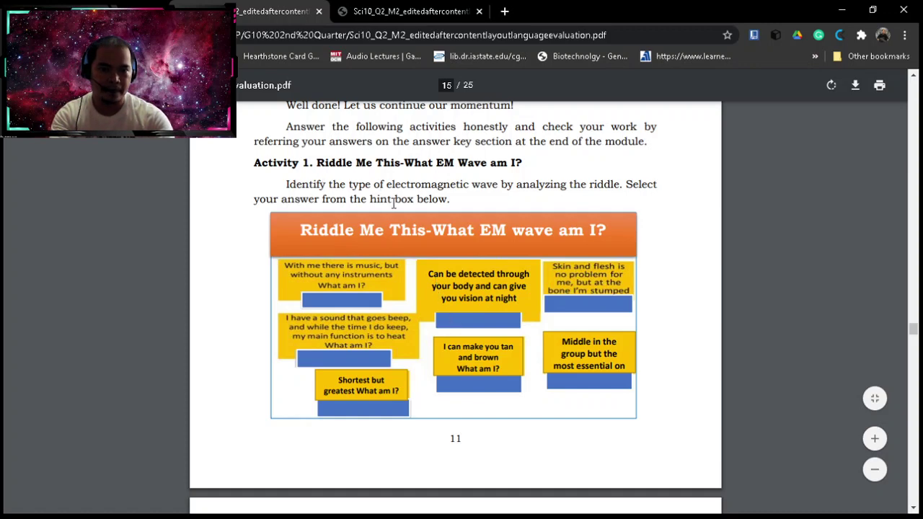
scroll(455, 264, up, 1)
scroll(458, 270, down, 1)
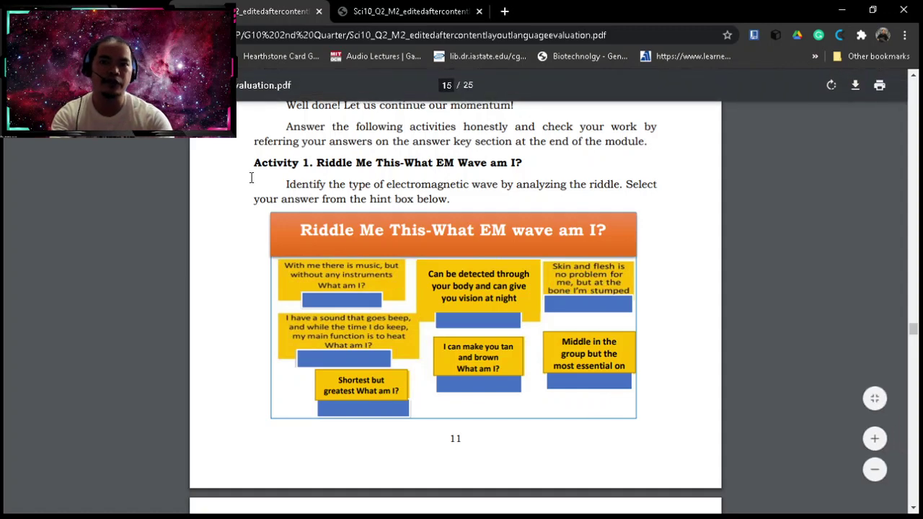
key(ctrl+shift+Tab)
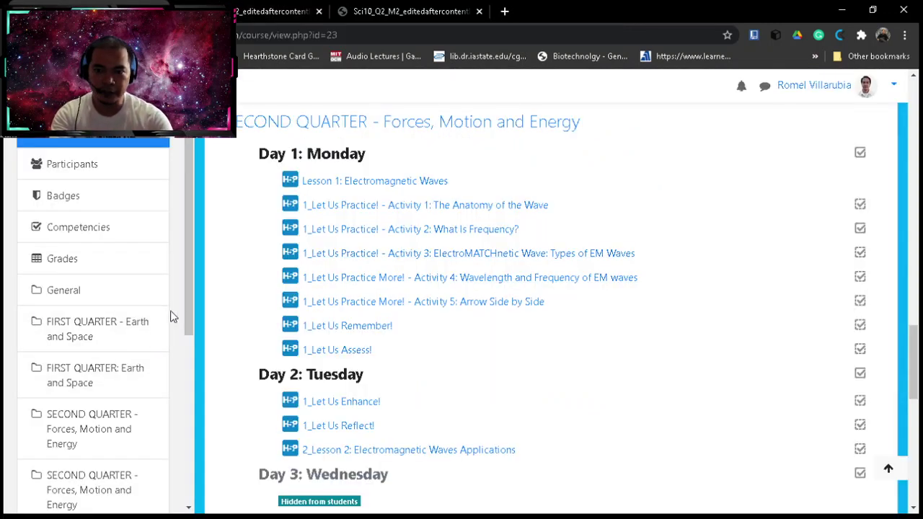
drag(192, 292, 190, 389)
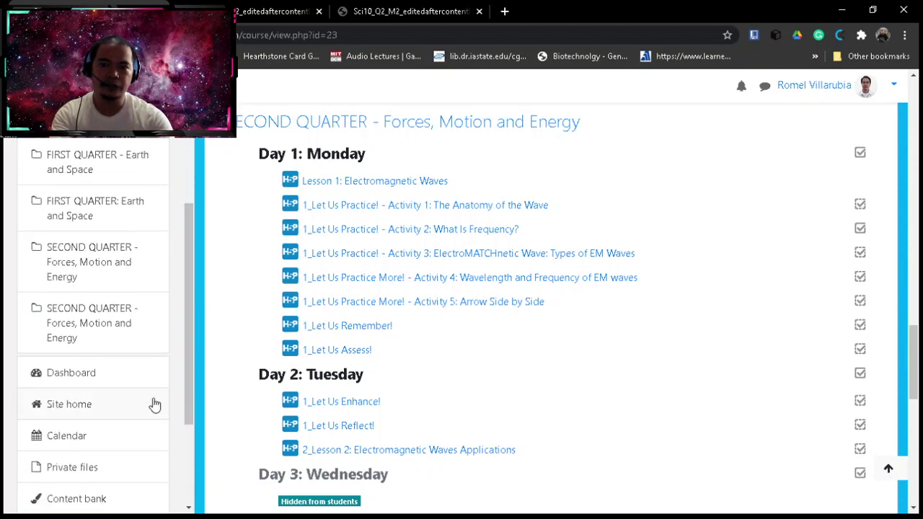
scroll(144, 406, down, 2)
Open the SCIENCE 10 course's content bank and look over its items.
click(76, 366)
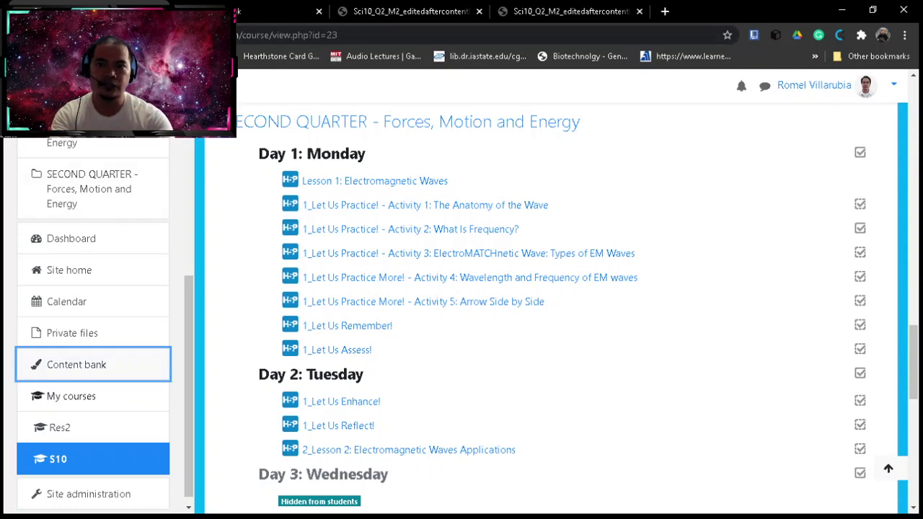
scroll(396, 306, up, 1)
scroll(404, 316, down, 1)
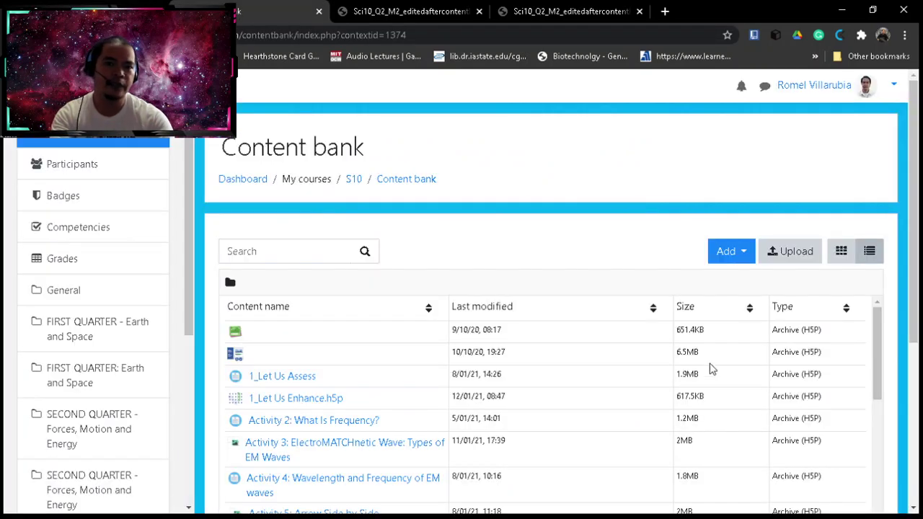
scroll(617, 367, down, 1)
scroll(717, 343, up, 1)
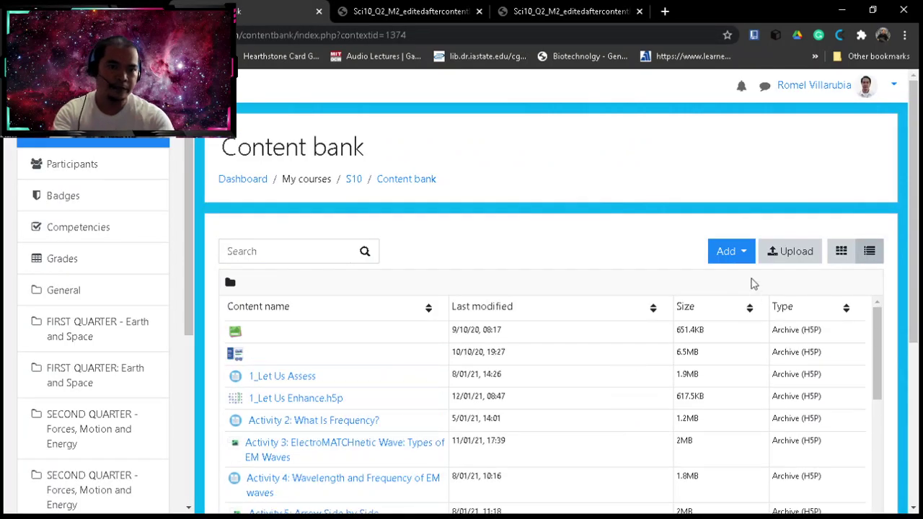
scroll(556, 340, down, 1)
scroll(556, 339, up, 1)
scroll(550, 352, down, 2)
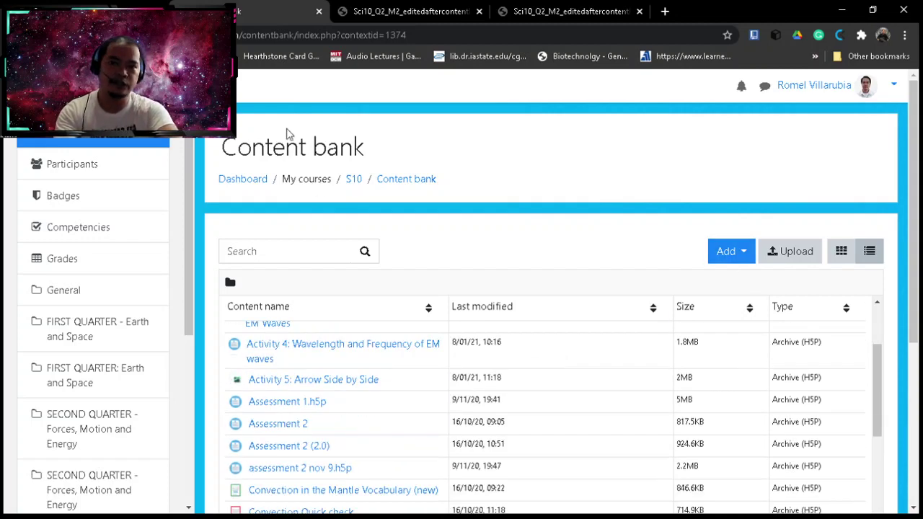
scroll(528, 336, down, 1)
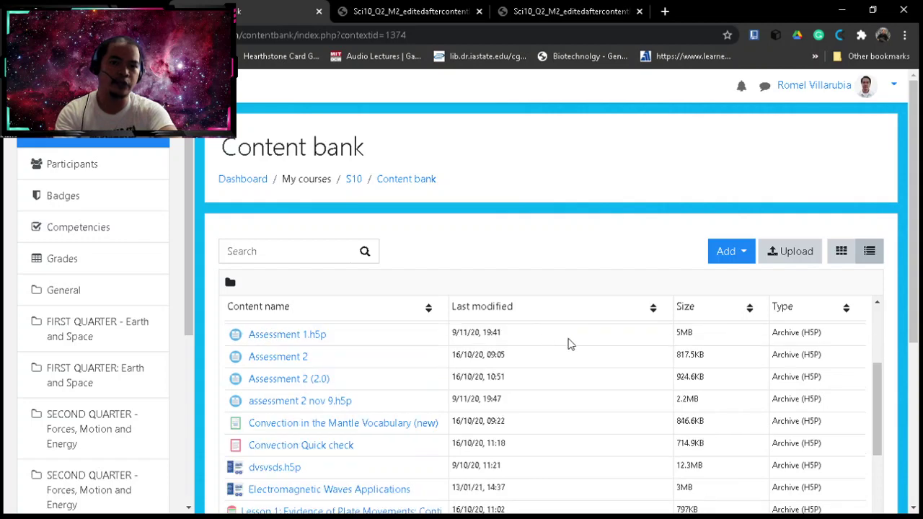
scroll(569, 344, up, 1)
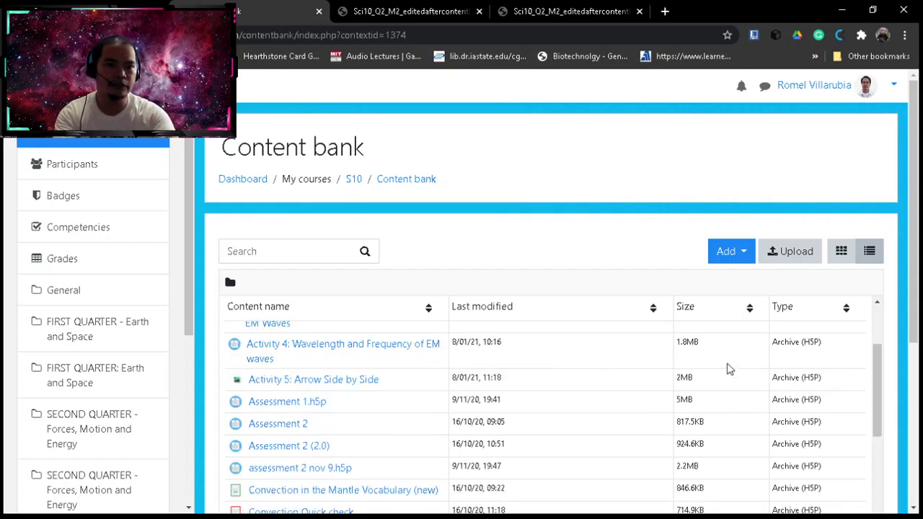
Create a new Drag and Drop item from the H5P content type list.
click(743, 260)
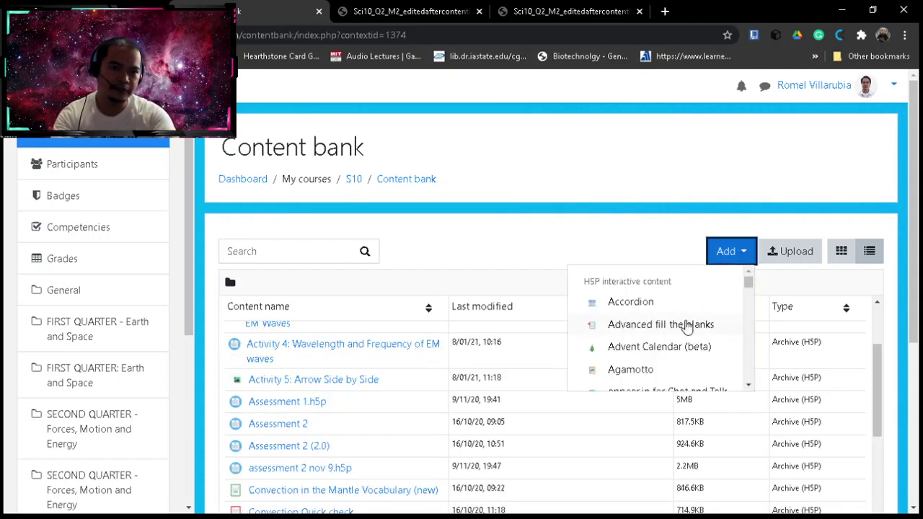
scroll(673, 335, down, 5)
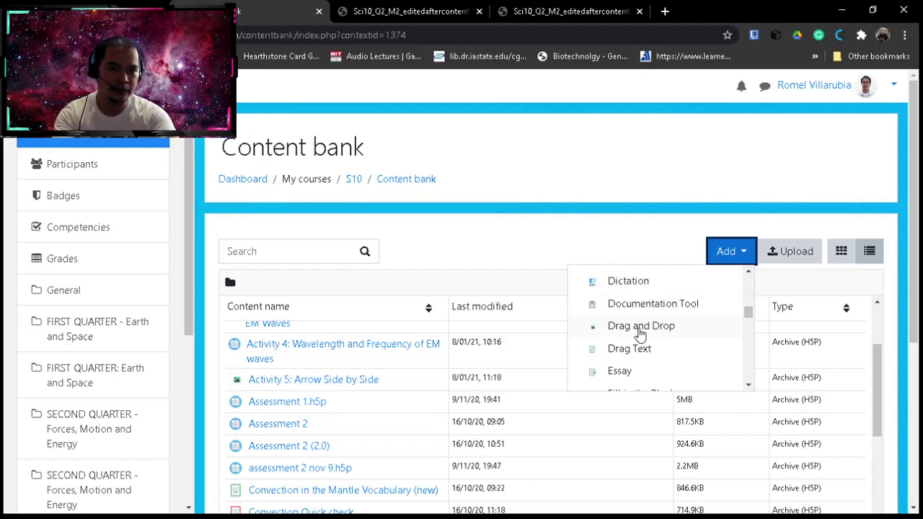
click(640, 330)
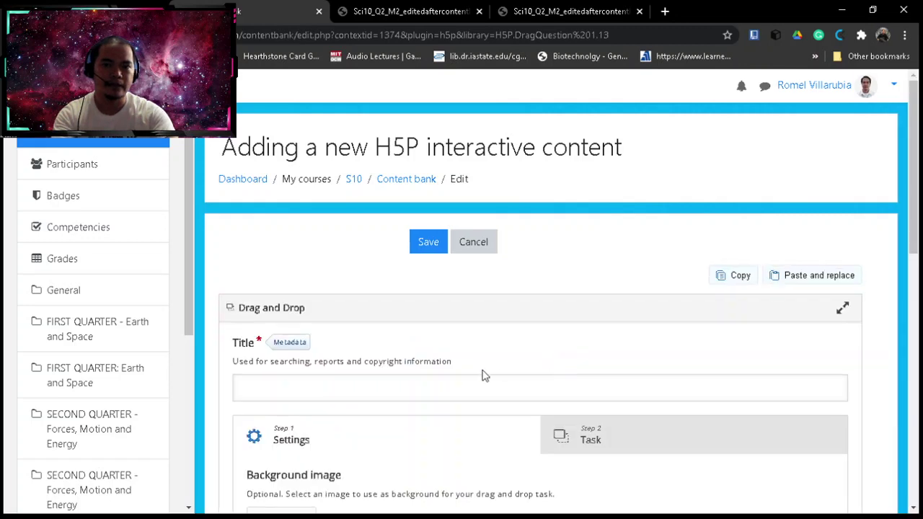
Clear the partly typed text from the Drag and Drop Title field.
scroll(454, 371, down, 1)
click(263, 324)
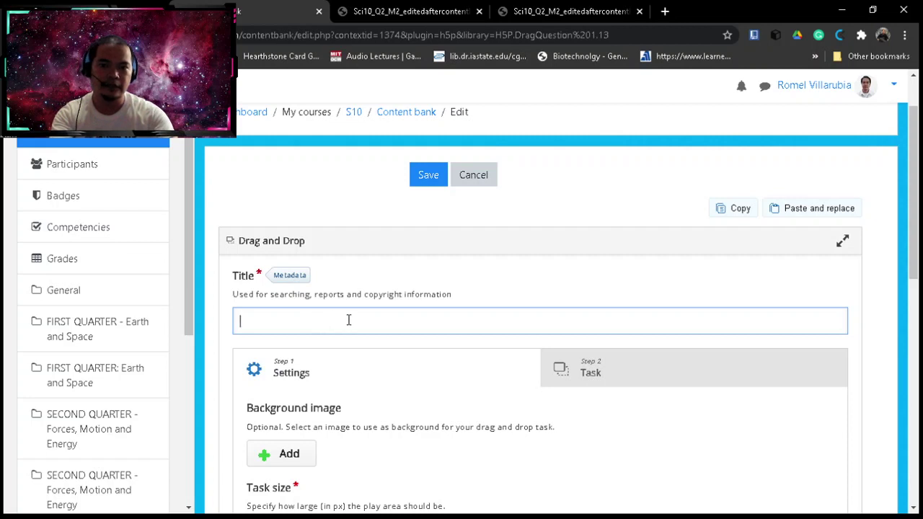
text(rag and)
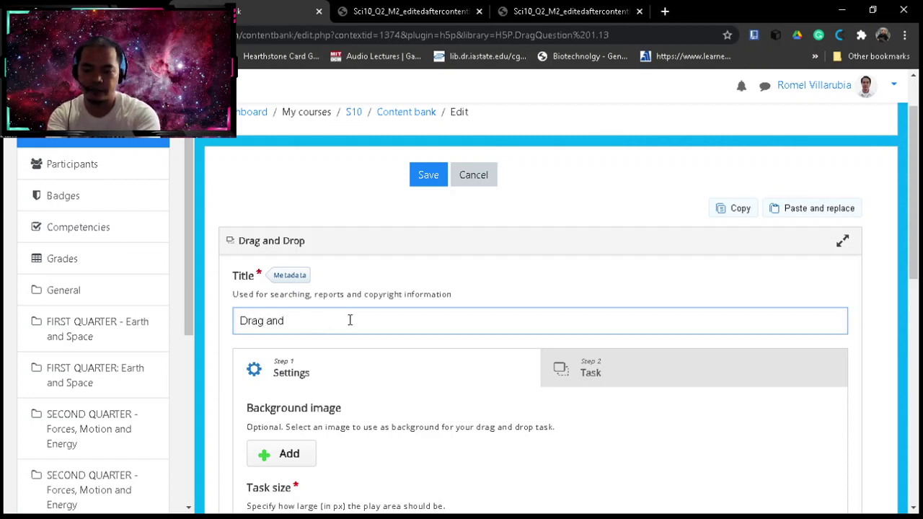
key(BackSpace)
key(BackSpace)
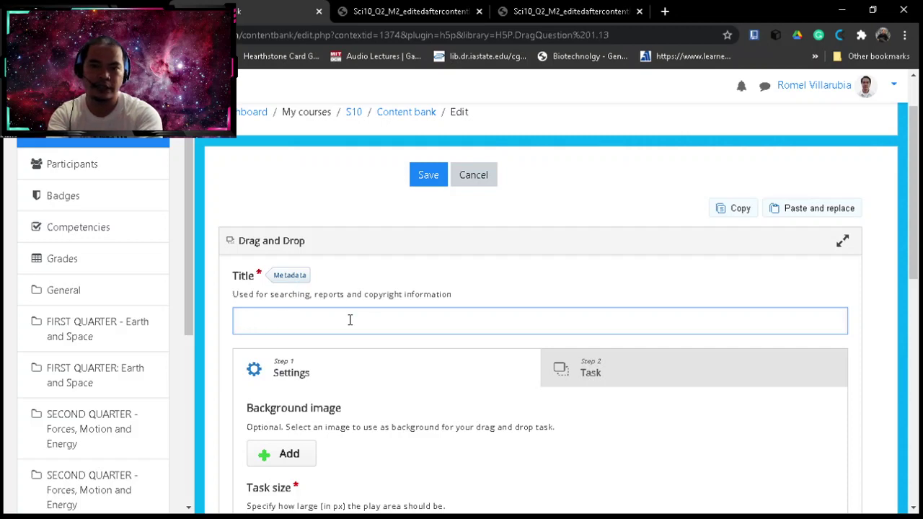
Select the 'Riddle Me This-What EM Wave am I?' heading in the module PDF.
click(375, 12)
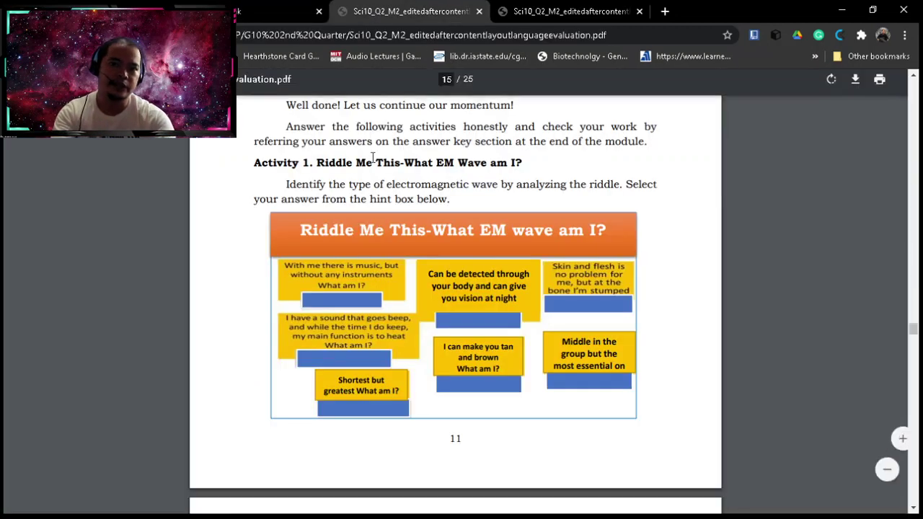
scroll(349, 169, up, 2)
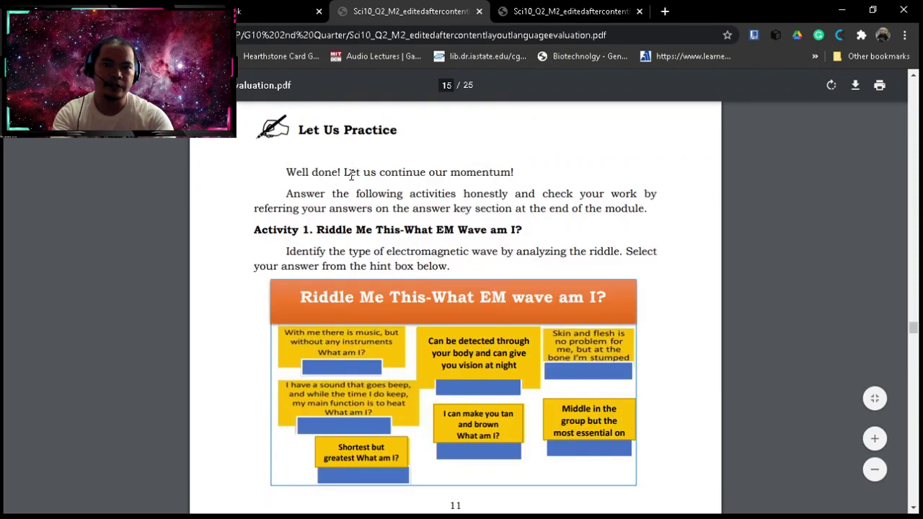
scroll(351, 175, down, 2)
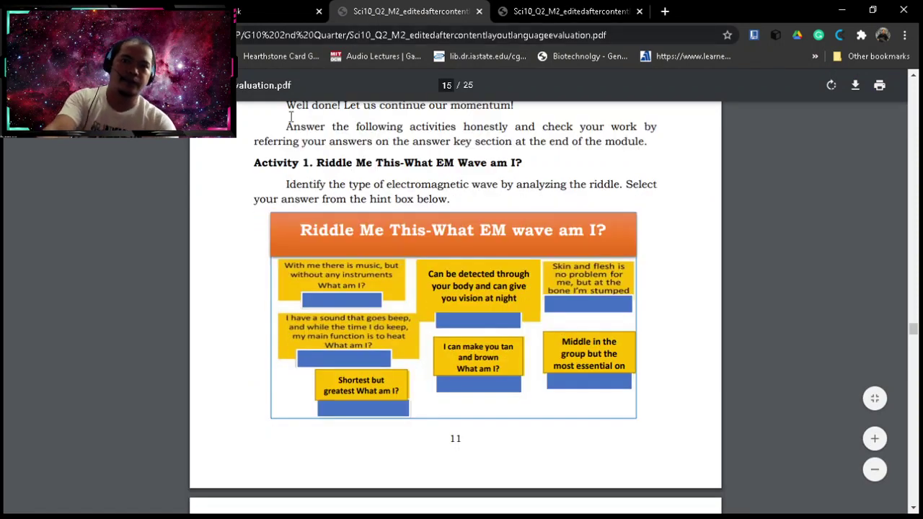
drag(318, 163, 512, 160)
key(ctrl+c)
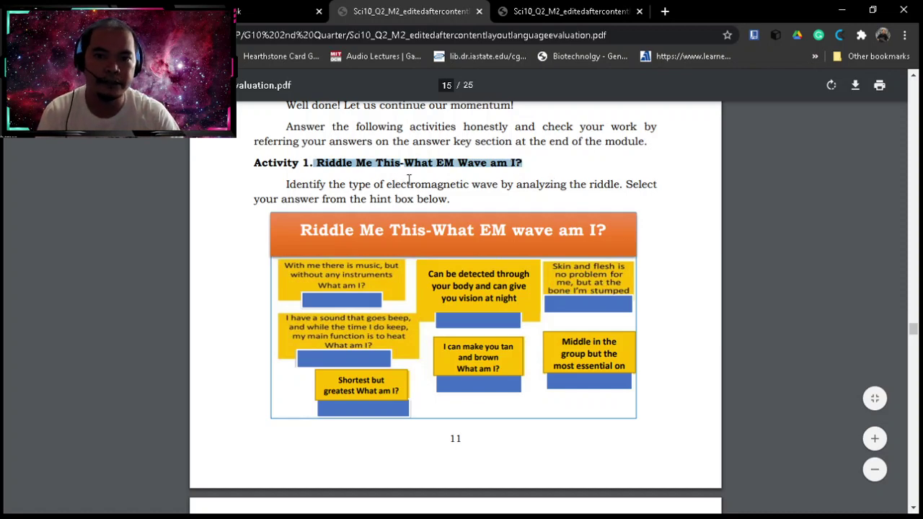
Paste 'Riddle Me This-What EM Wave am I?' into the Drag and Drop Title field.
key(ctrl+shift+Tab)
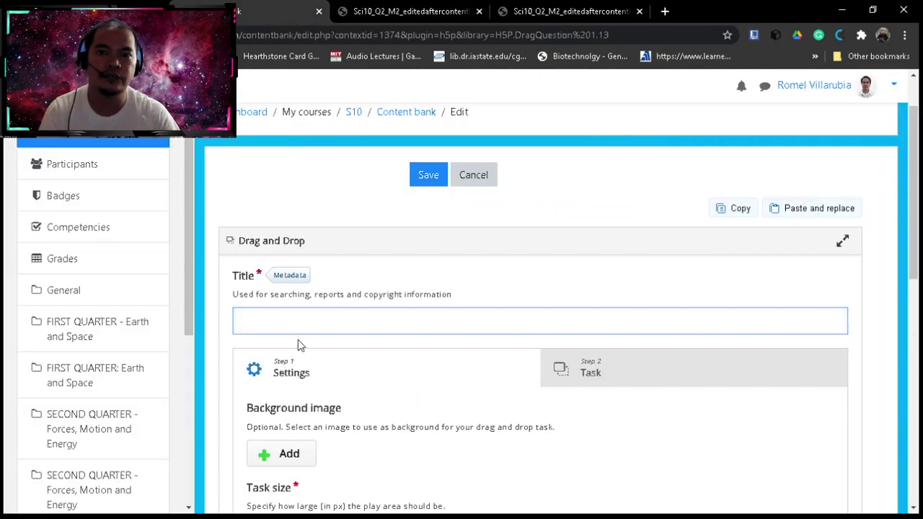
key(ctrl+v)
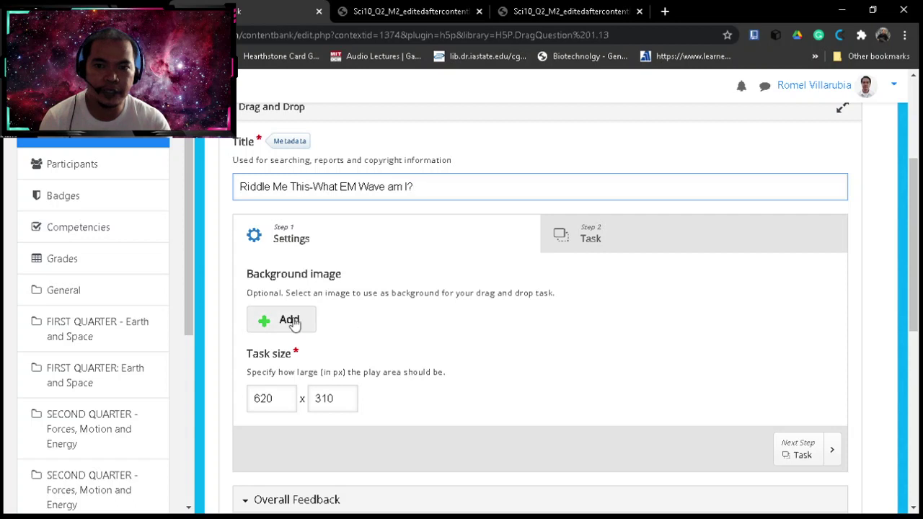
Upload the blue wave picture as the drag-and-drop background image.
click(287, 320)
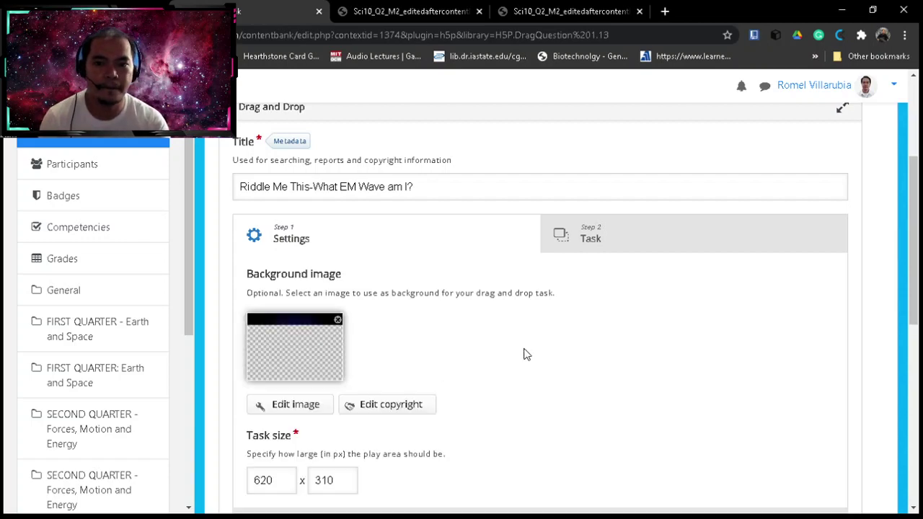
scroll(525, 349, down, 2)
scroll(536, 329, up, 1)
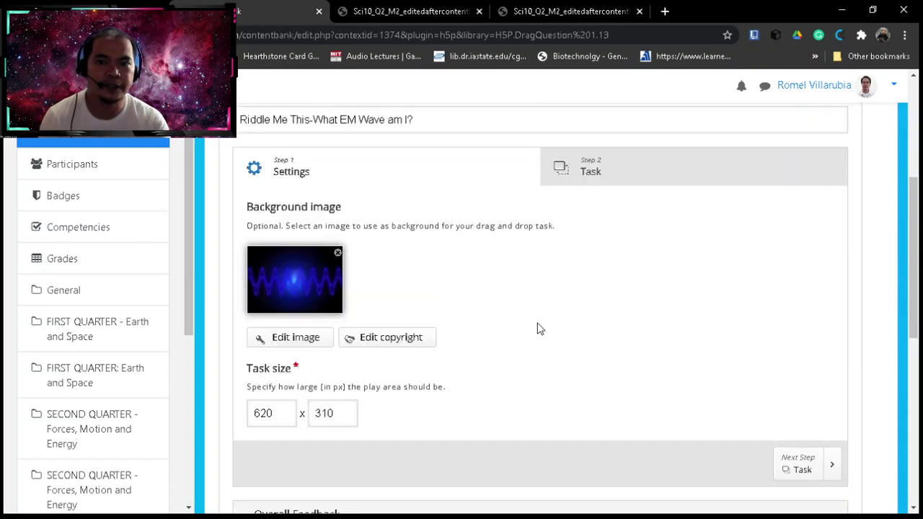
scroll(537, 329, up, 1)
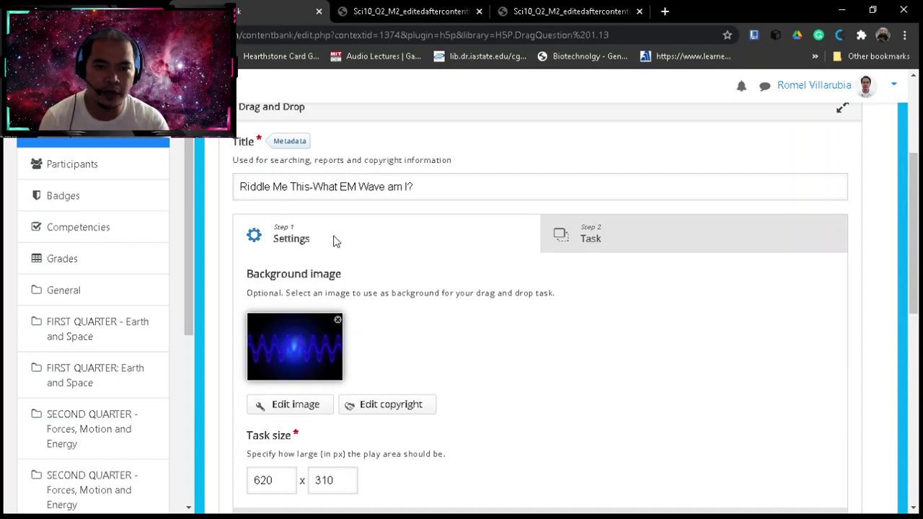
scroll(426, 288, down, 3)
scroll(426, 289, up, 3)
scroll(364, 251, down, 1)
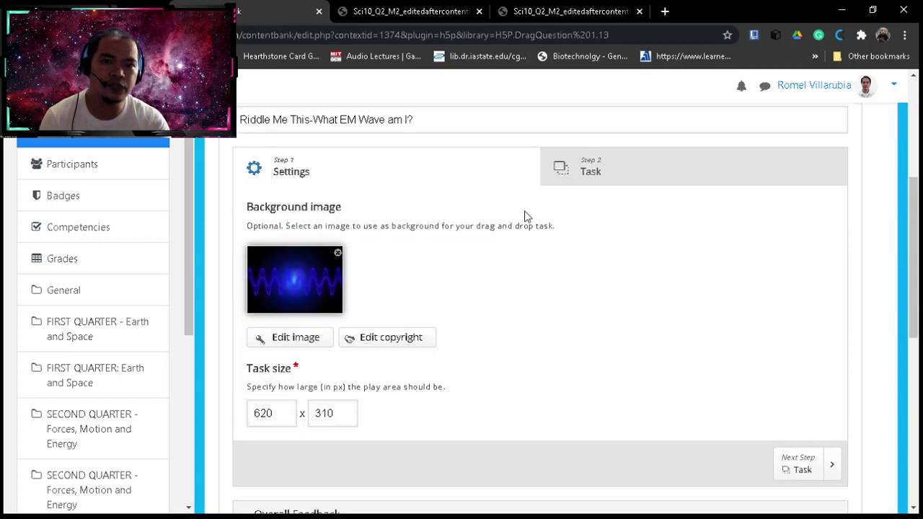
Go to the Step 2 Task view and insert a new image element.
click(647, 176)
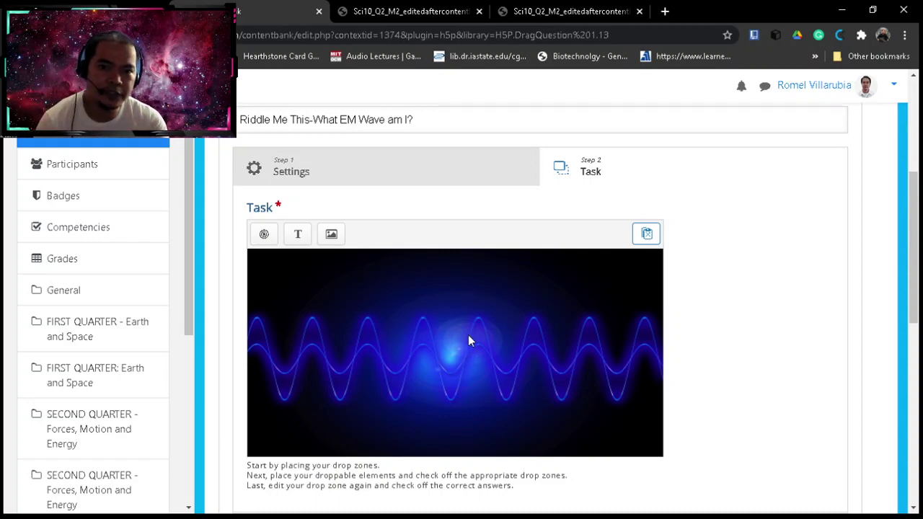
scroll(468, 337, down, 1)
scroll(468, 353, up, 2)
scroll(469, 360, down, 1)
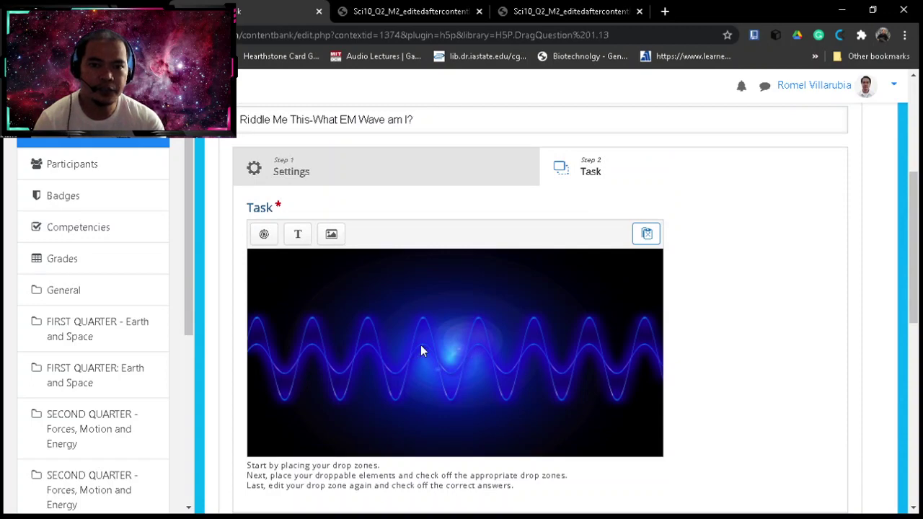
click(333, 235)
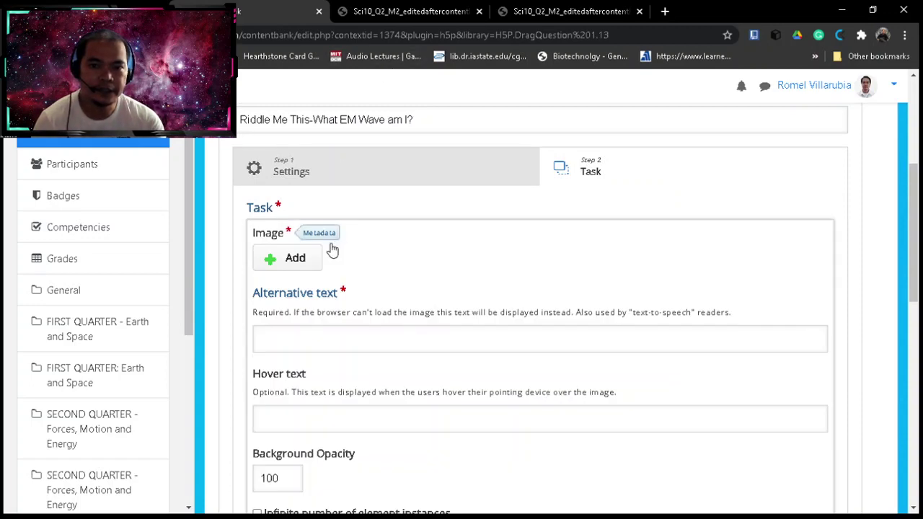
scroll(469, 276, down, 2)
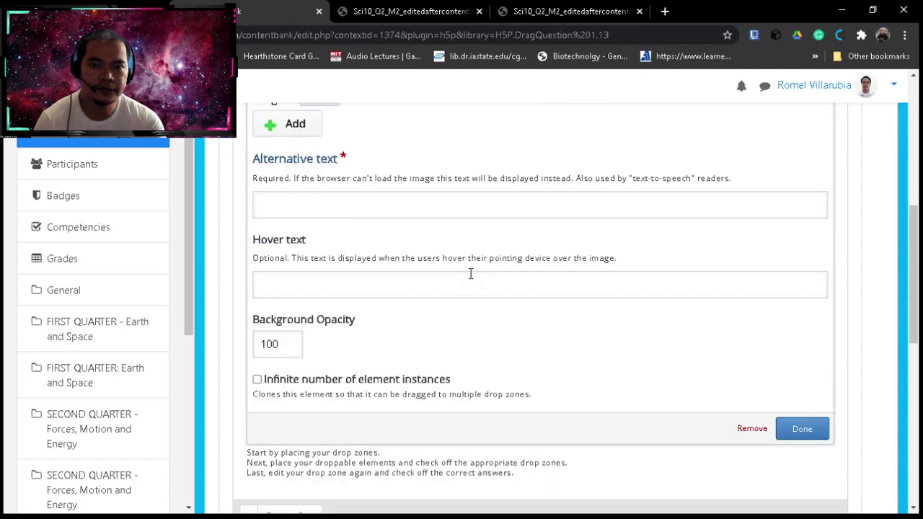
scroll(447, 259, up, 1)
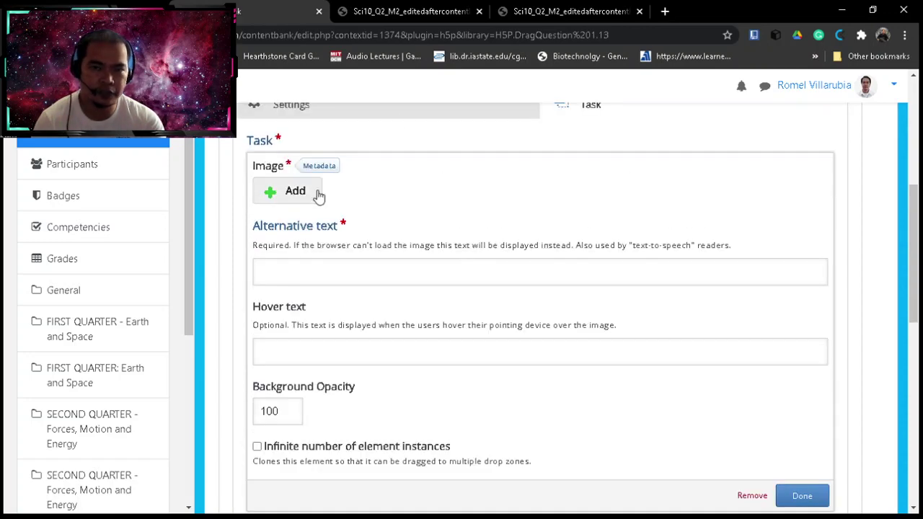
Review the Activity 1 riddle in the module PDF, then return to the image element form.
click(409, 12)
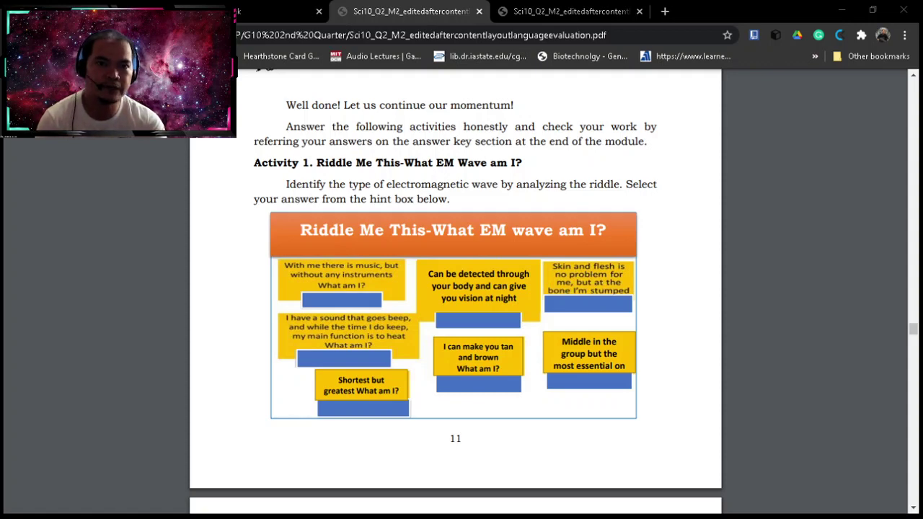
key(alt+Tab)
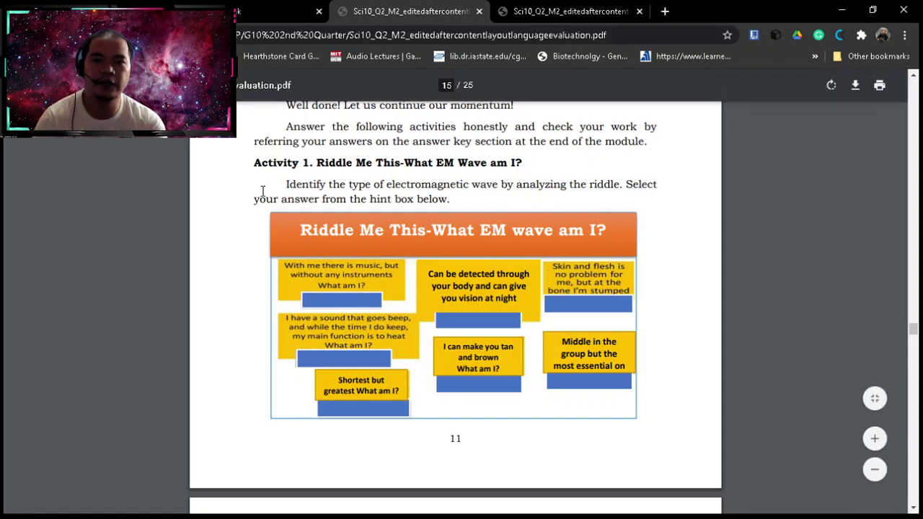
key(alt+Tab)
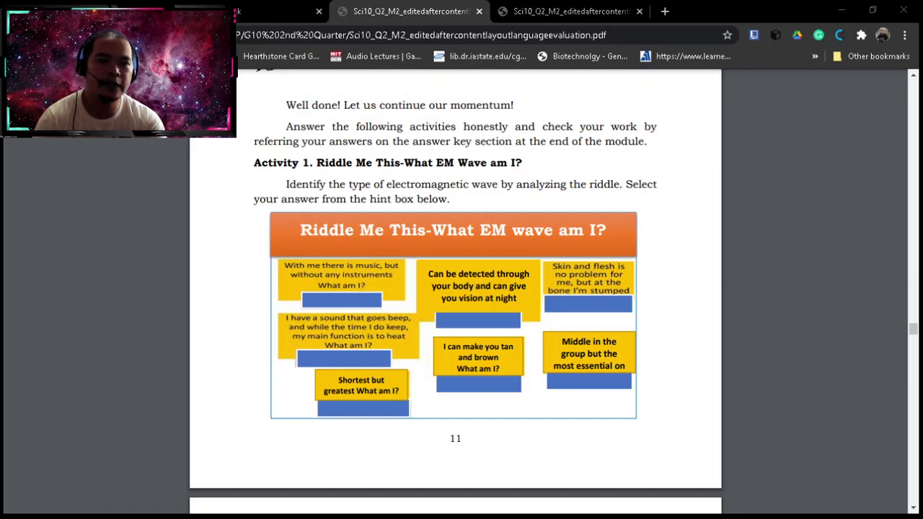
key(alt+Tab)
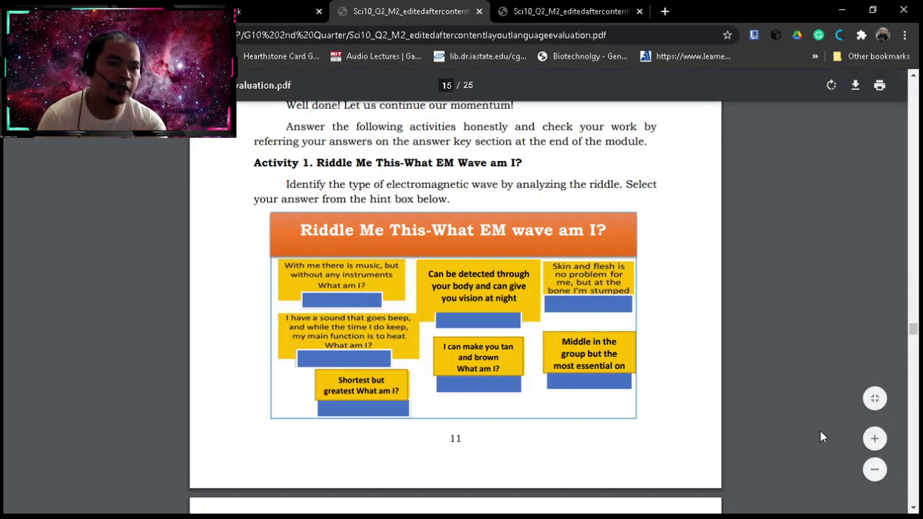
key(alt+Tab)
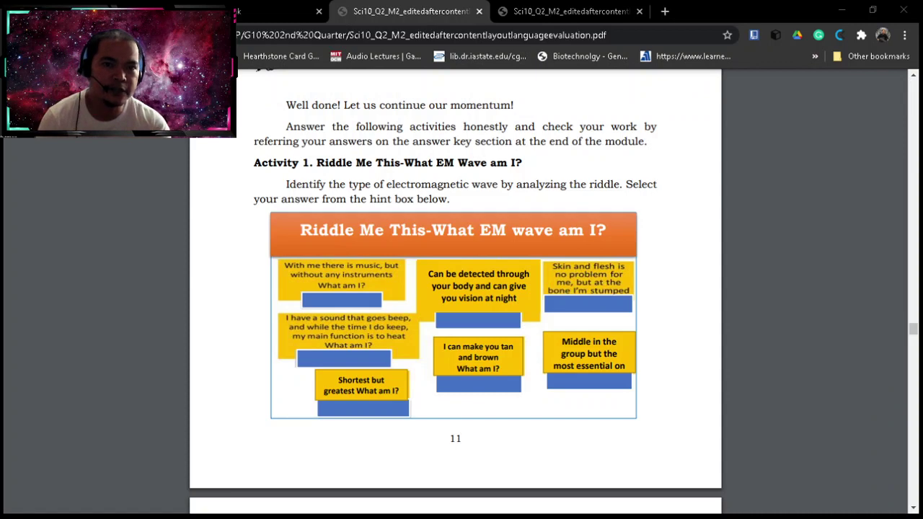
click(592, 209)
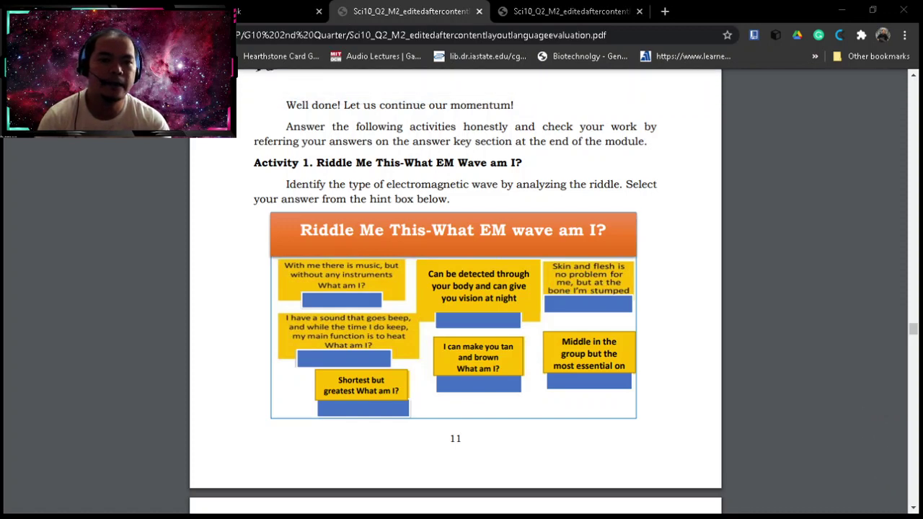
click(643, 431)
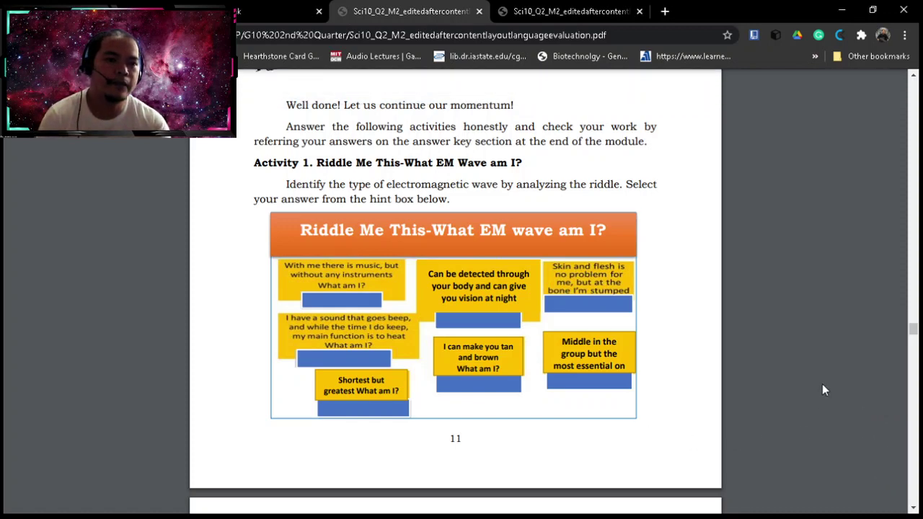
mouse_move(825, 391)
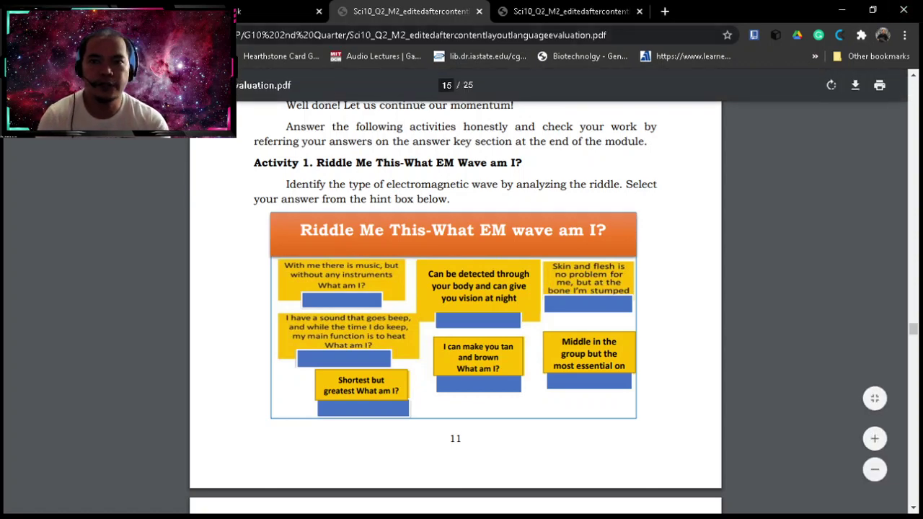
click(187, 11)
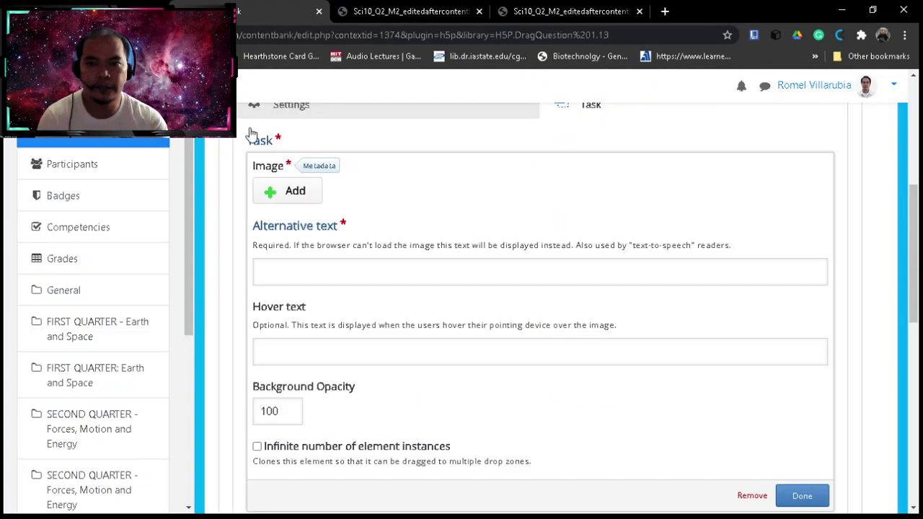
Choose the riddle image file and set its alternative and hover text to 'EM Wave'.
click(293, 199)
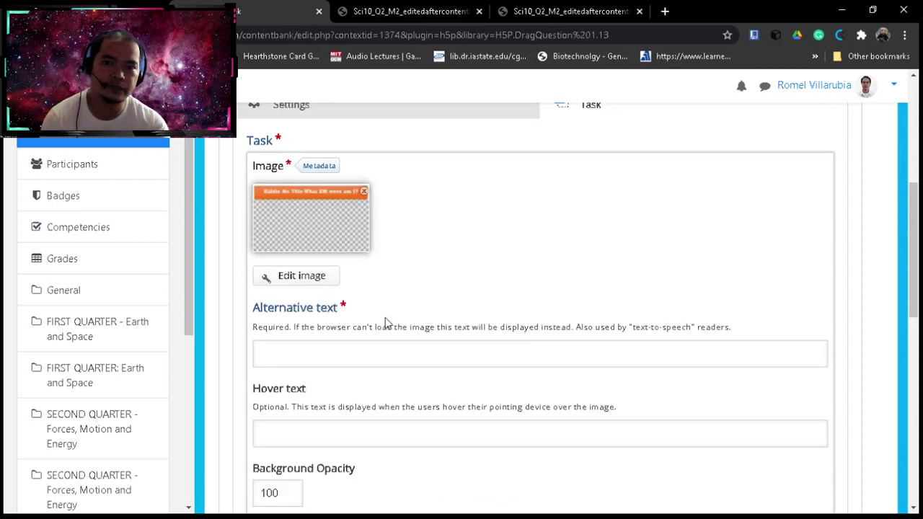
click(301, 356)
text(EM )
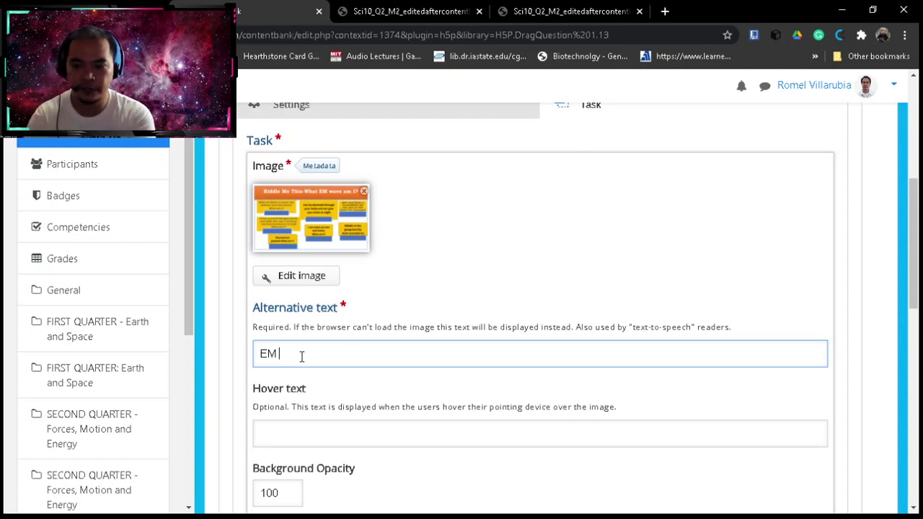
text(Wave)
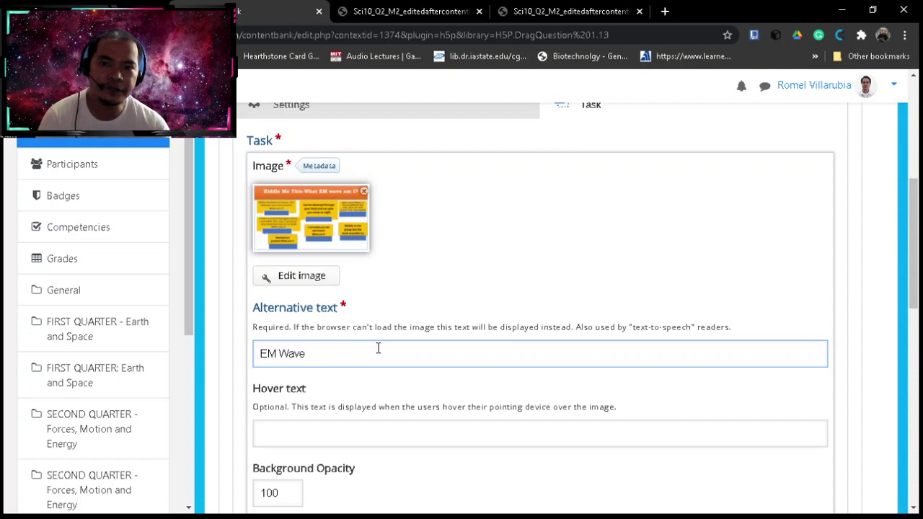
triple_click(319, 353)
key(ctrl+c)
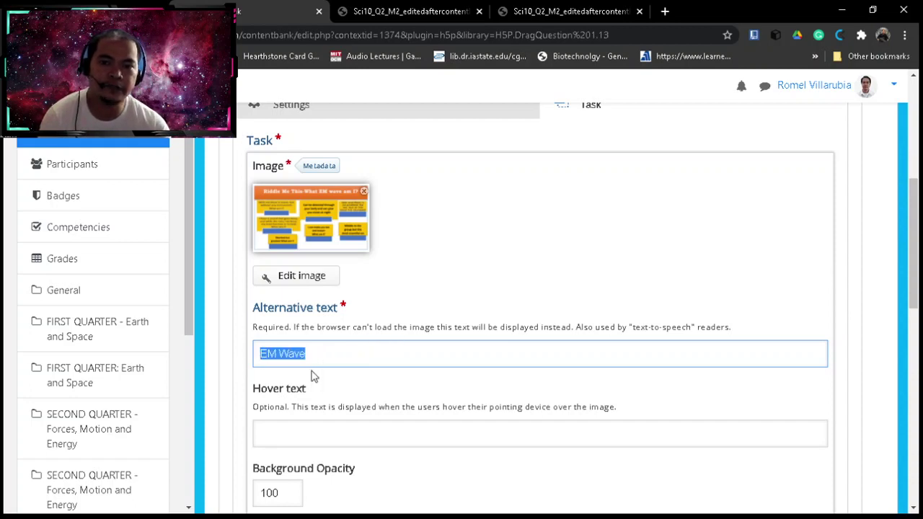
click(280, 439)
key(ctrl+v)
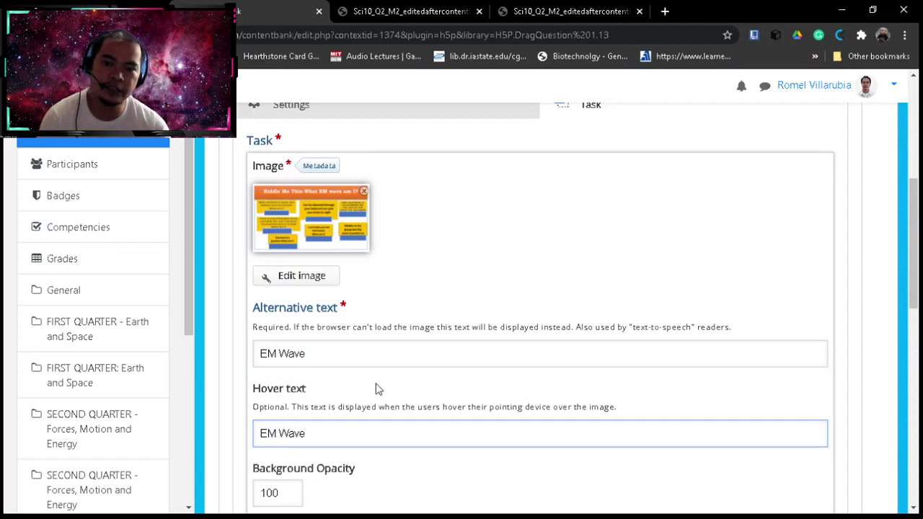
Double-check the 'EM Wave' alternative and hover text entries in the image form.
scroll(375, 389, down, 1)
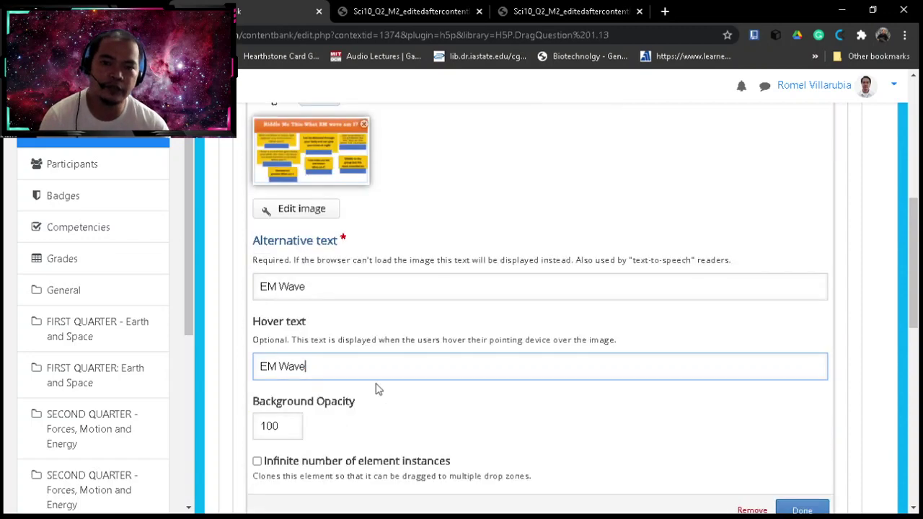
click(312, 287)
drag(311, 287, 261, 290)
click(319, 287)
click(325, 364)
drag(325, 365, 241, 367)
scroll(382, 338, up, 1)
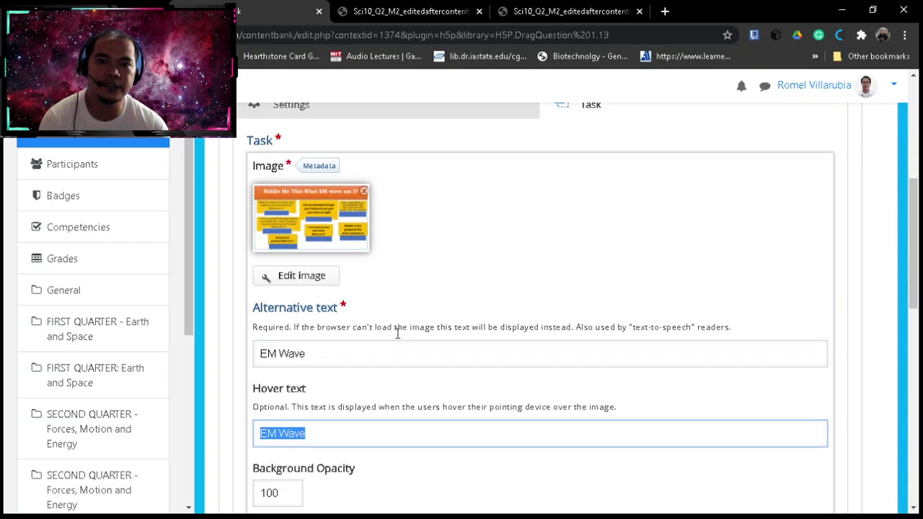
scroll(397, 334, down, 1)
scroll(397, 332, up, 2)
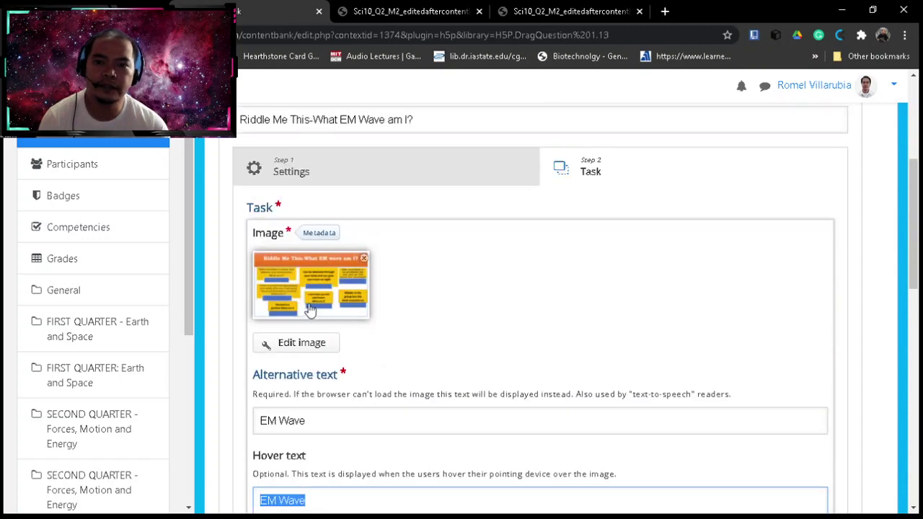
scroll(397, 366, down, 1)
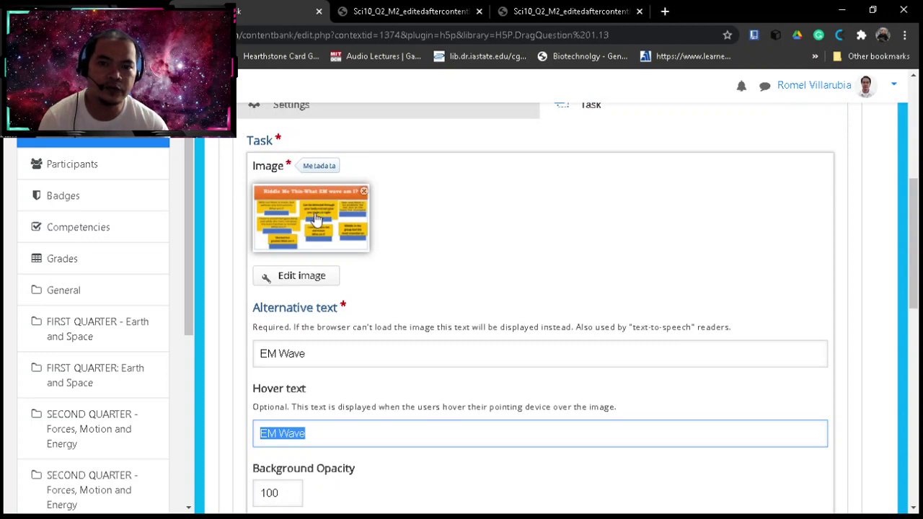
scroll(332, 408, down, 2)
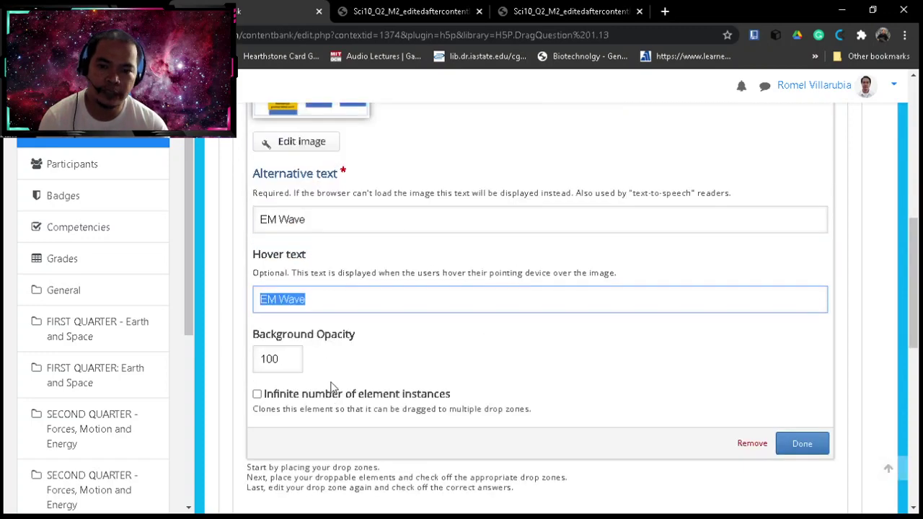
click(318, 301)
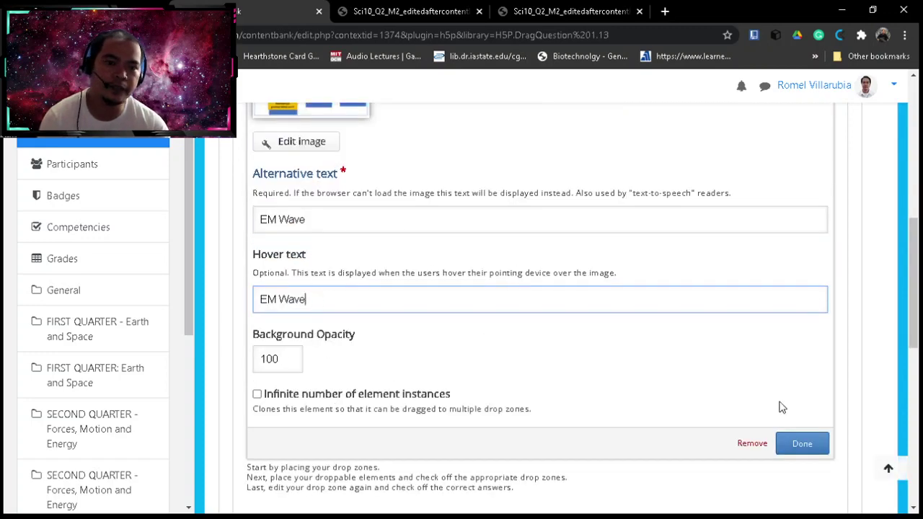
Place the riddle image on the canvas, resize it to 462 × 270, and move it right.
click(797, 447)
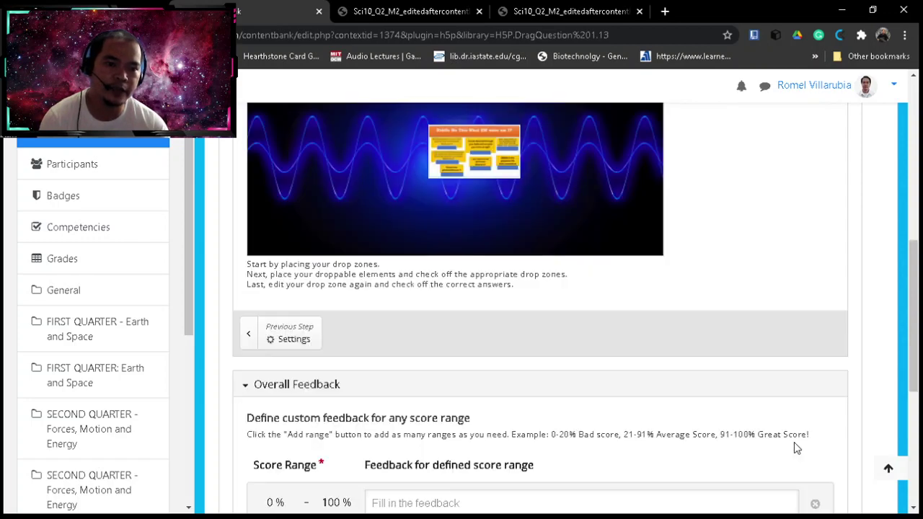
scroll(656, 404, up, 2)
drag(492, 305, 308, 227)
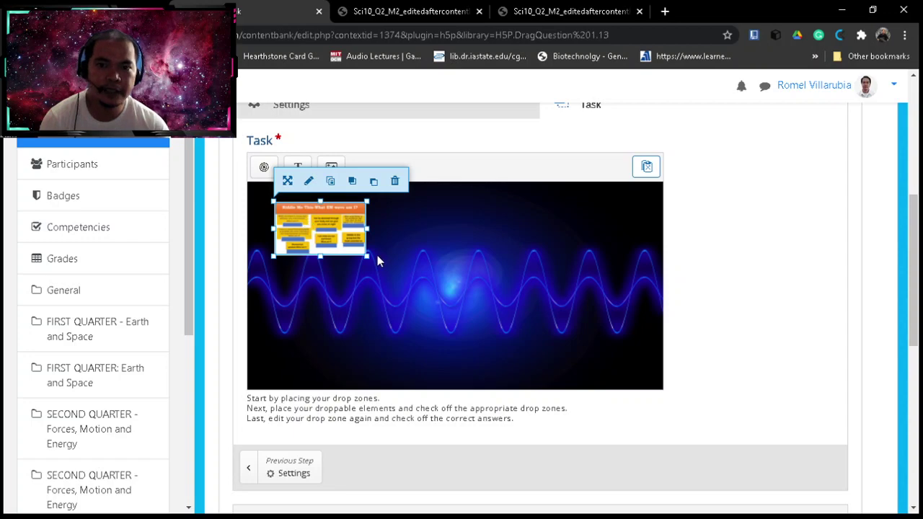
drag(369, 257, 537, 384)
drag(483, 313, 506, 306)
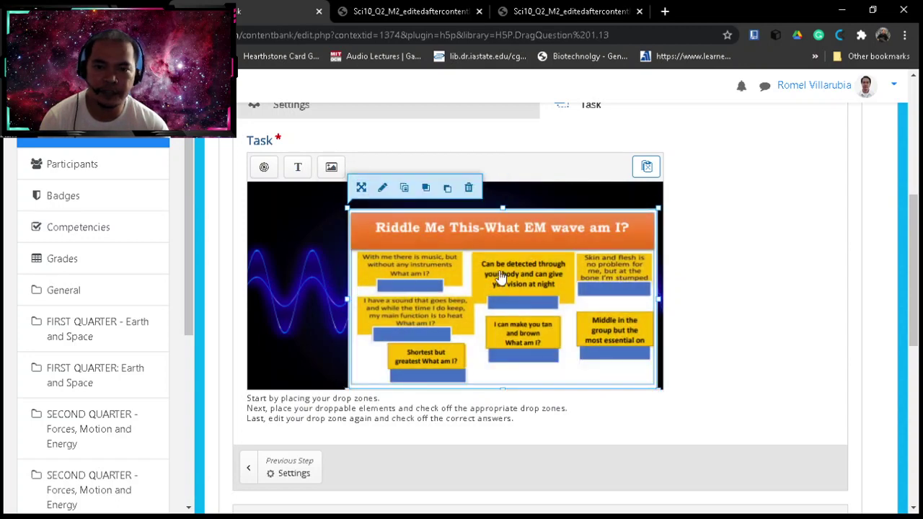
drag(524, 274, 611, 305)
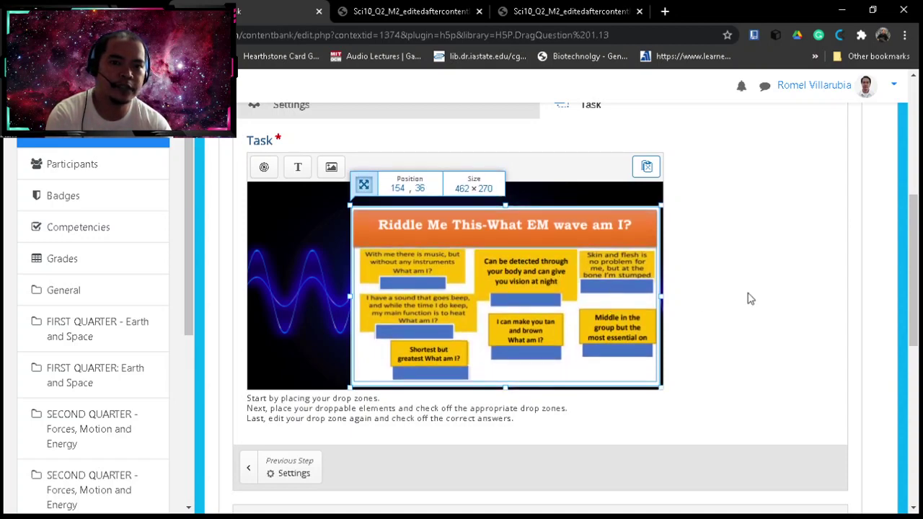
click(538, 189)
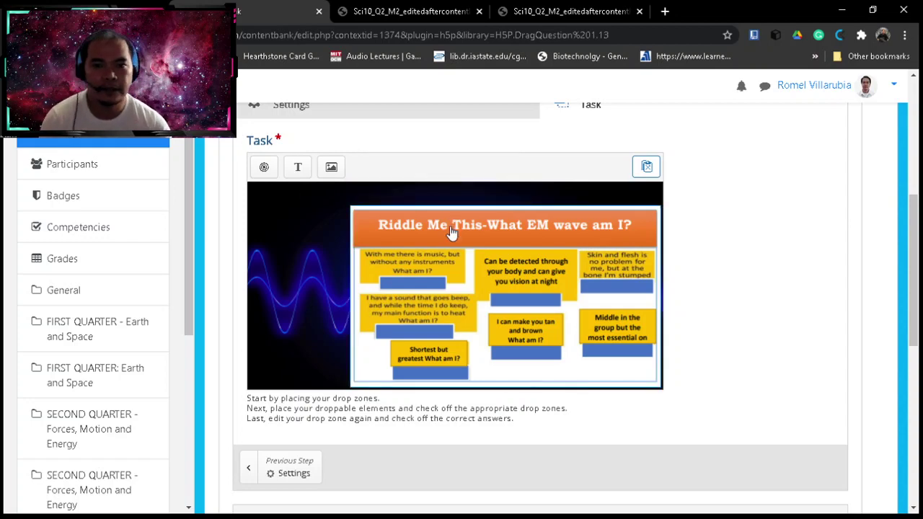
Copy the Activity 1 instruction sentence from the module PDF and return to the editor.
click(430, 14)
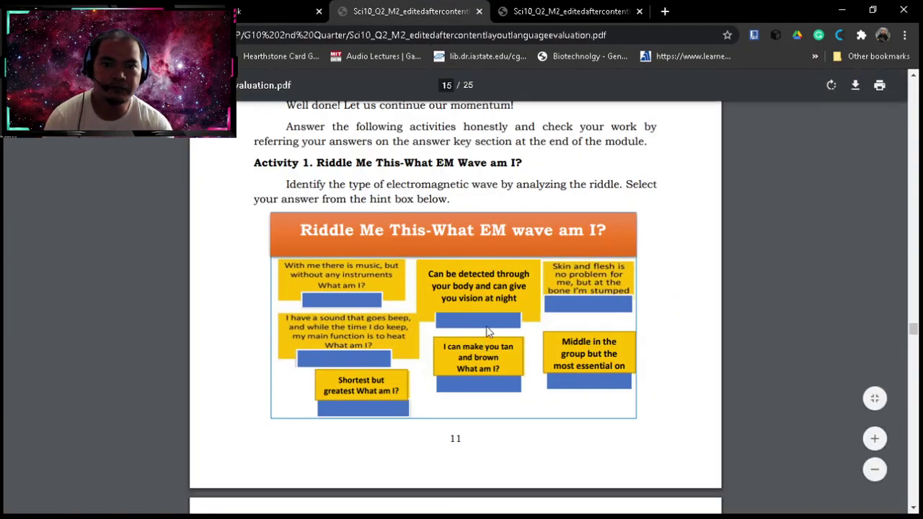
scroll(486, 331, down, 4)
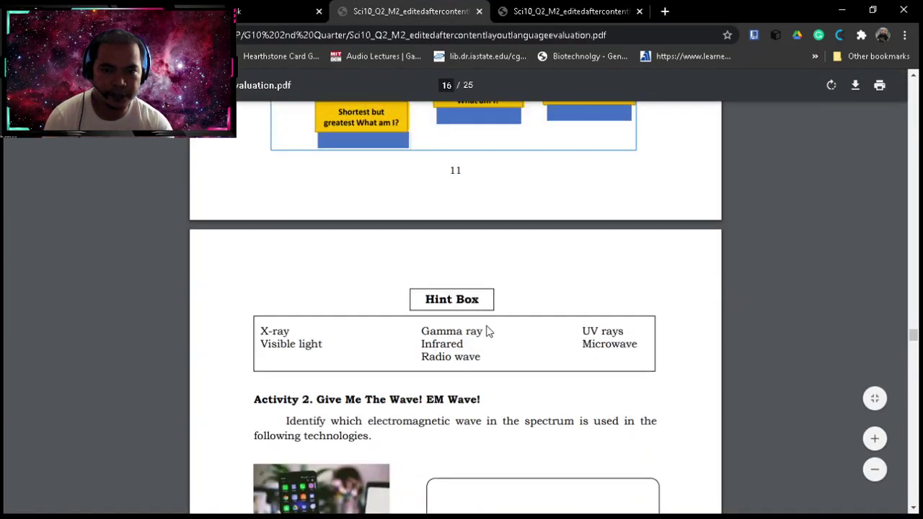
scroll(486, 332, up, 4)
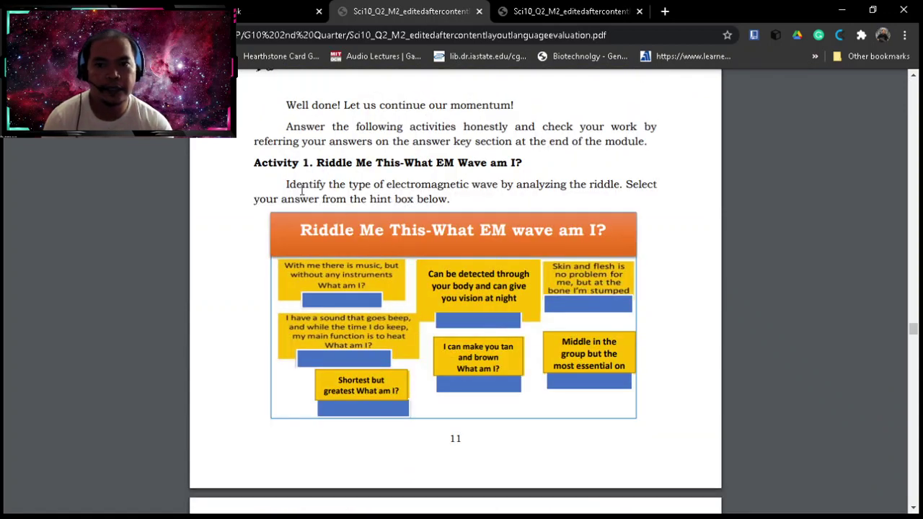
drag(285, 184, 453, 201)
key(ctrl+c)
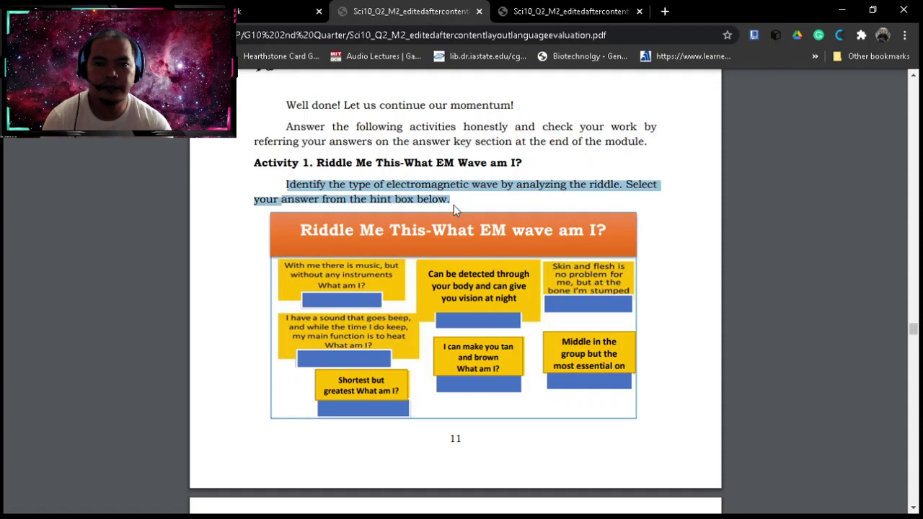
click(241, 15)
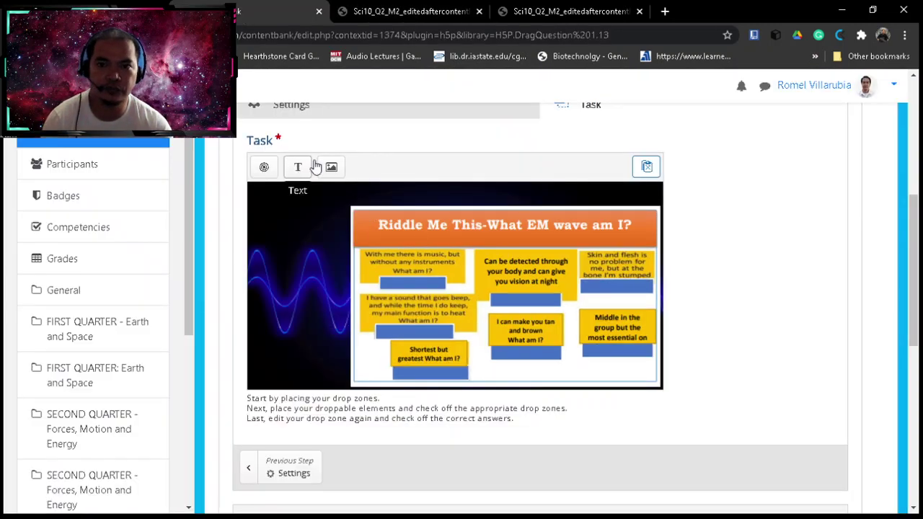
Add a new text element containing the pasted Activity 1 instruction sentence.
click(384, 15)
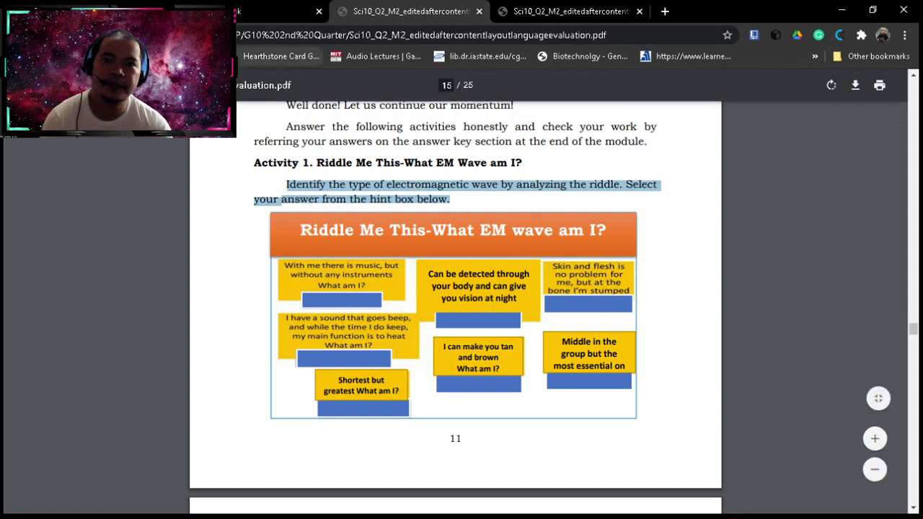
click(281, 11)
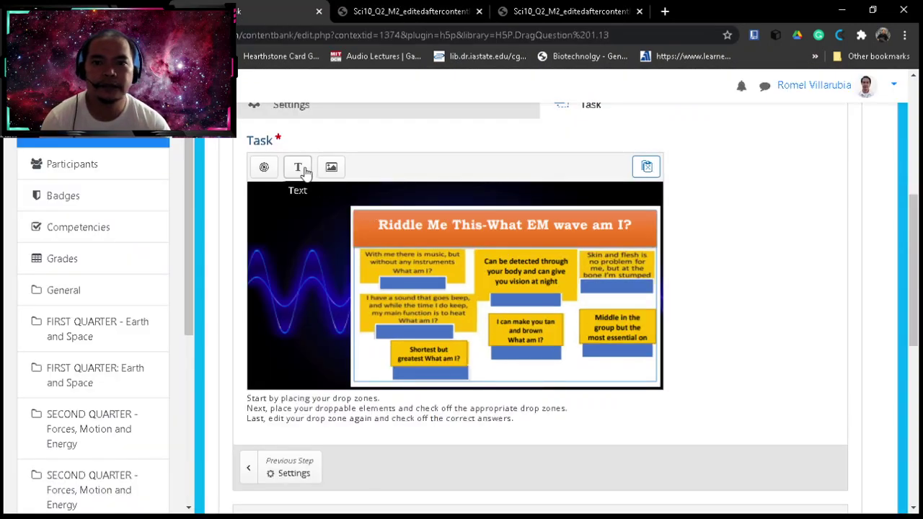
scroll(461, 208, up, 1)
scroll(461, 208, down, 1)
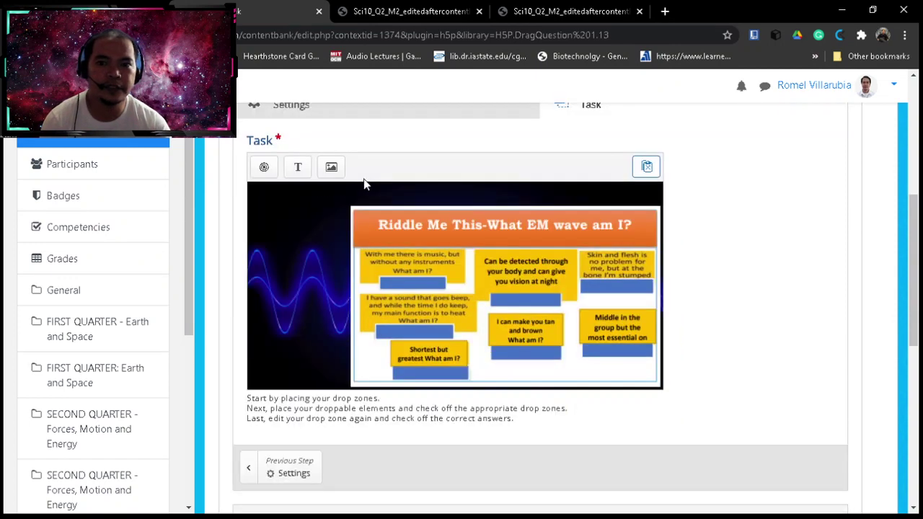
click(299, 170)
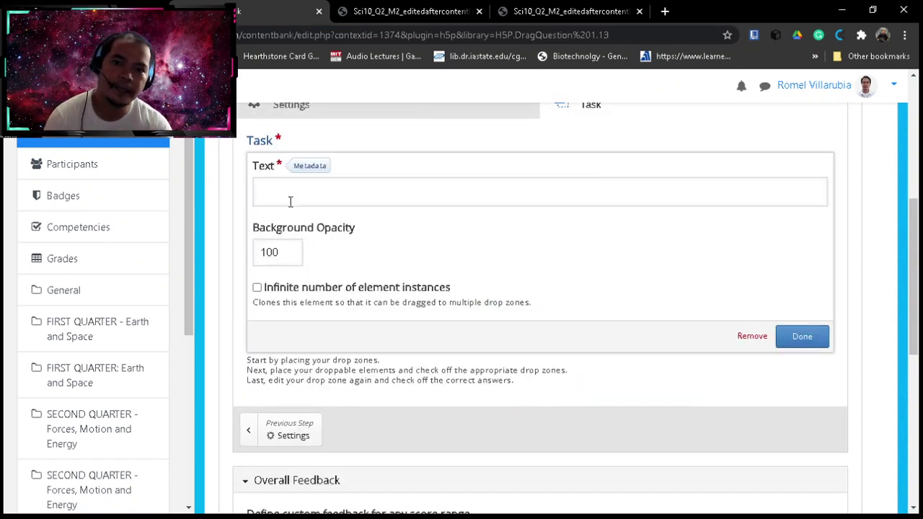
click(291, 199)
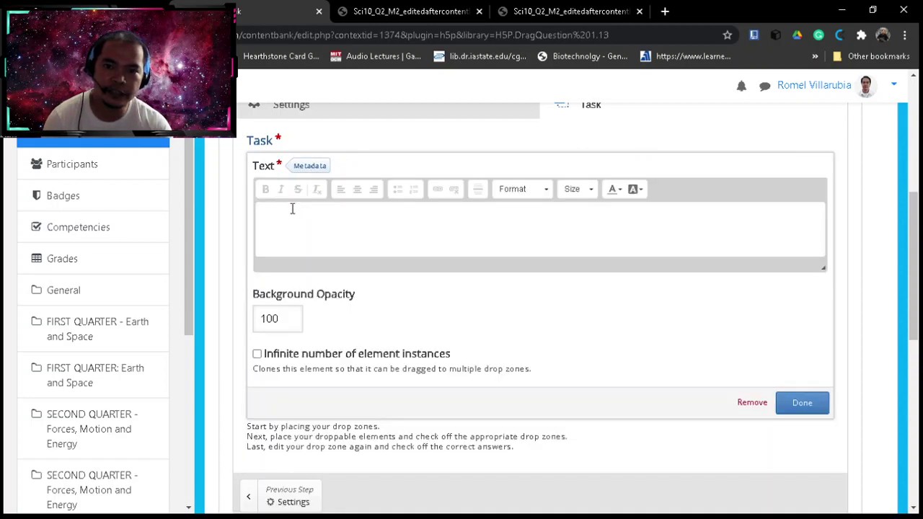
key(ctrl+v)
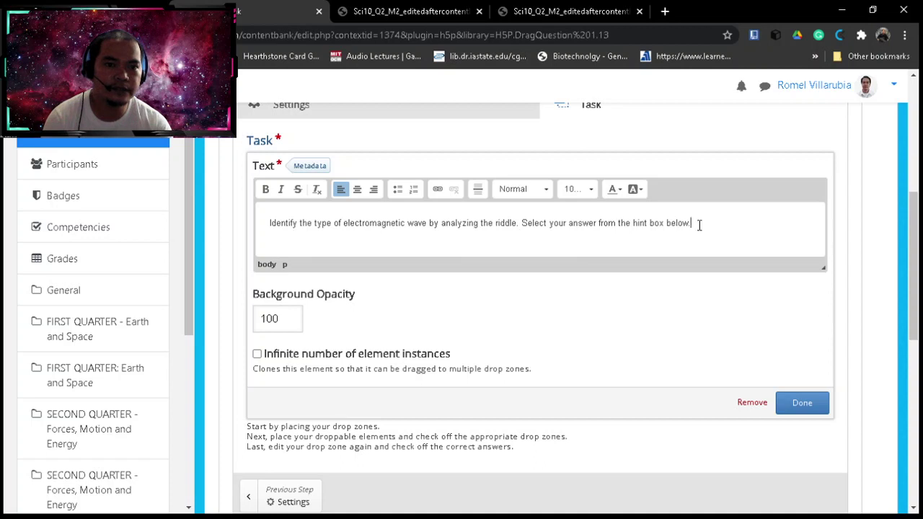
drag(696, 223, 253, 219)
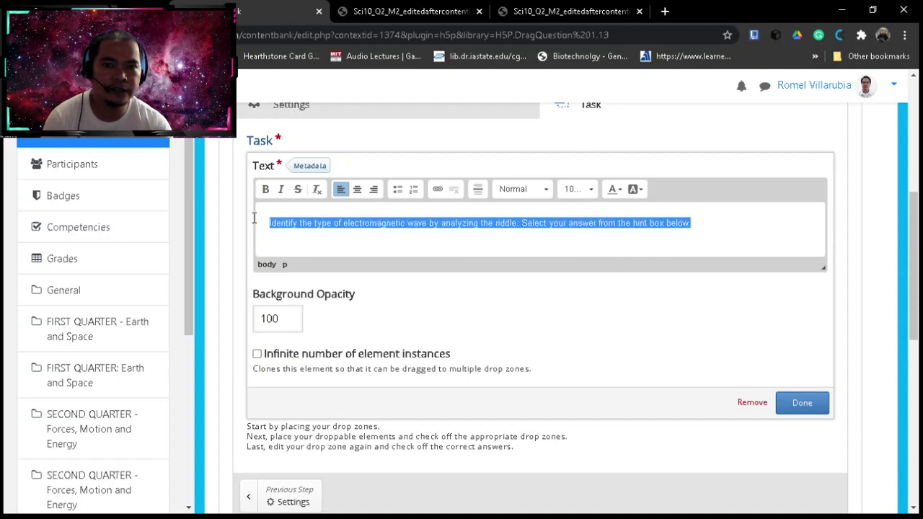
Set the sentence to 75% font size and select the background opacity value 100.
click(573, 190)
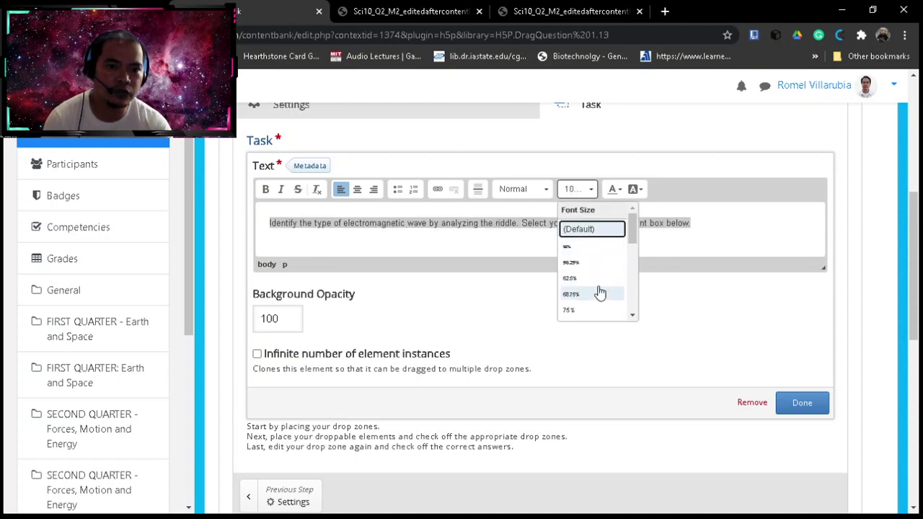
scroll(599, 285, down, 1)
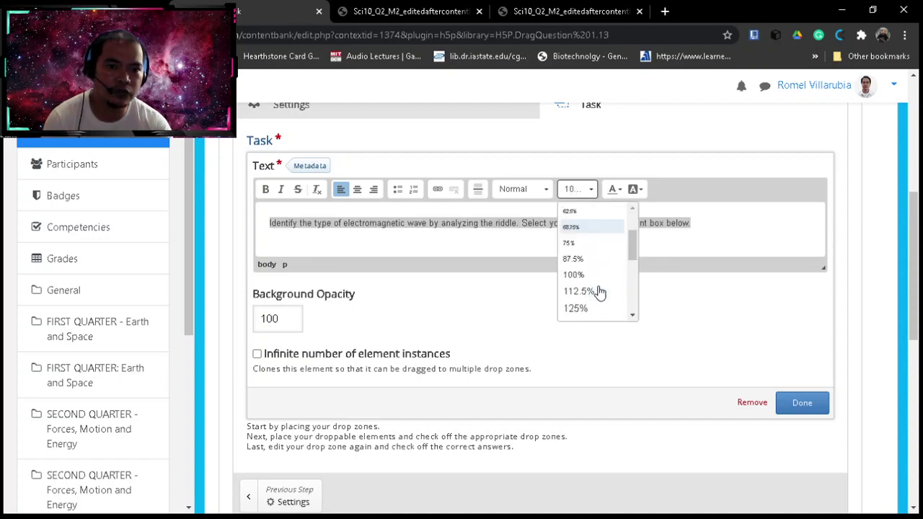
click(586, 247)
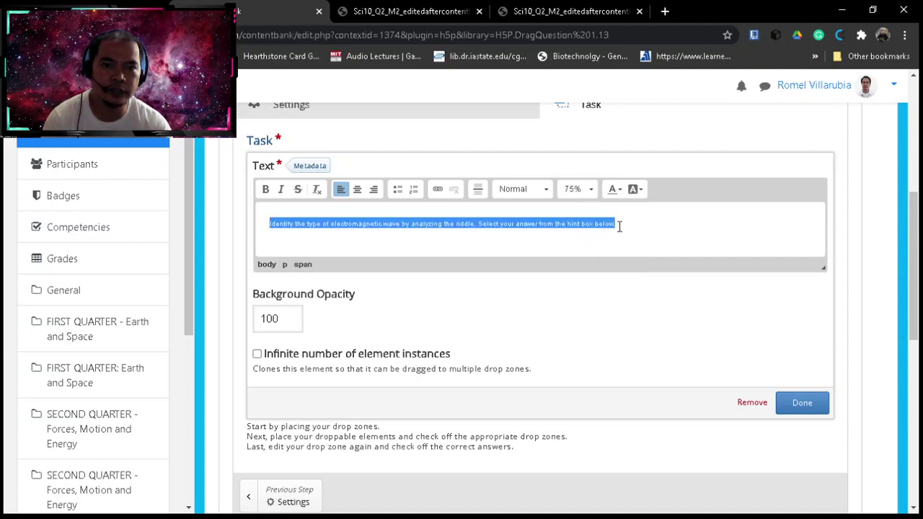
click(614, 225)
drag(614, 225, 257, 232)
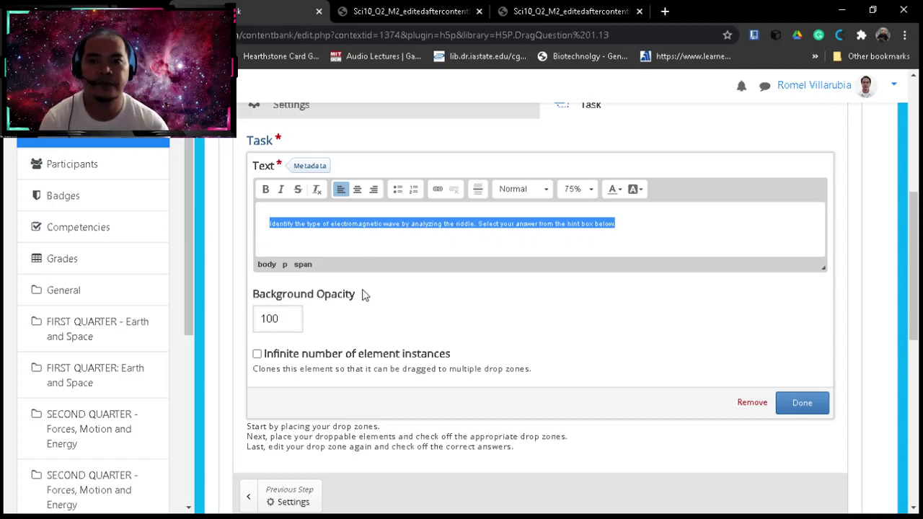
scroll(378, 302, up, 1)
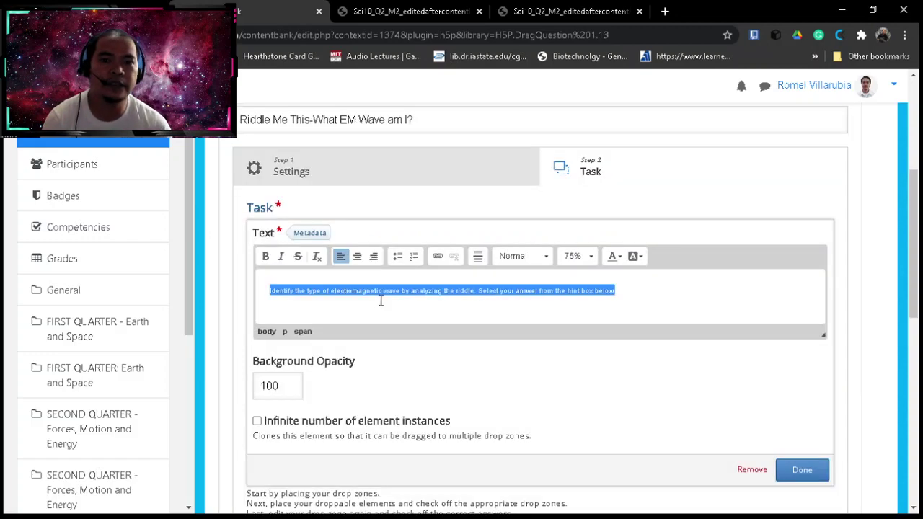
scroll(380, 300, down, 1)
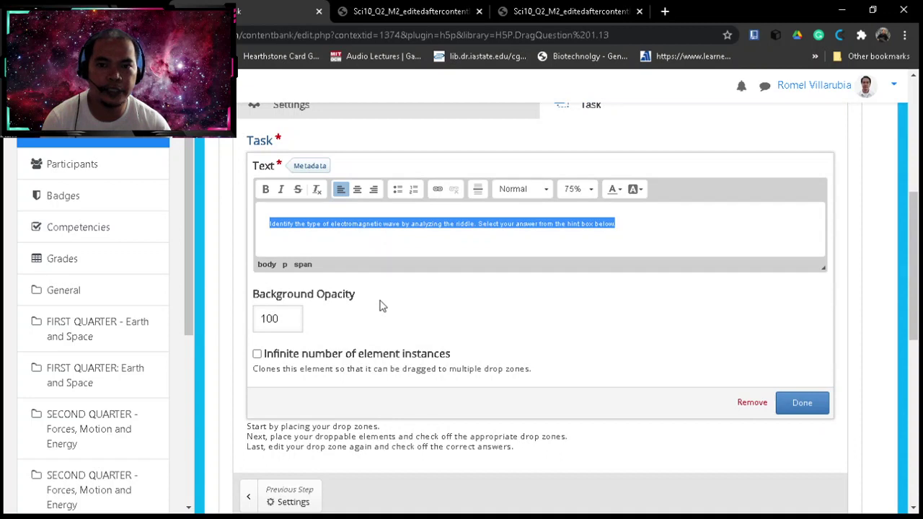
click(282, 320)
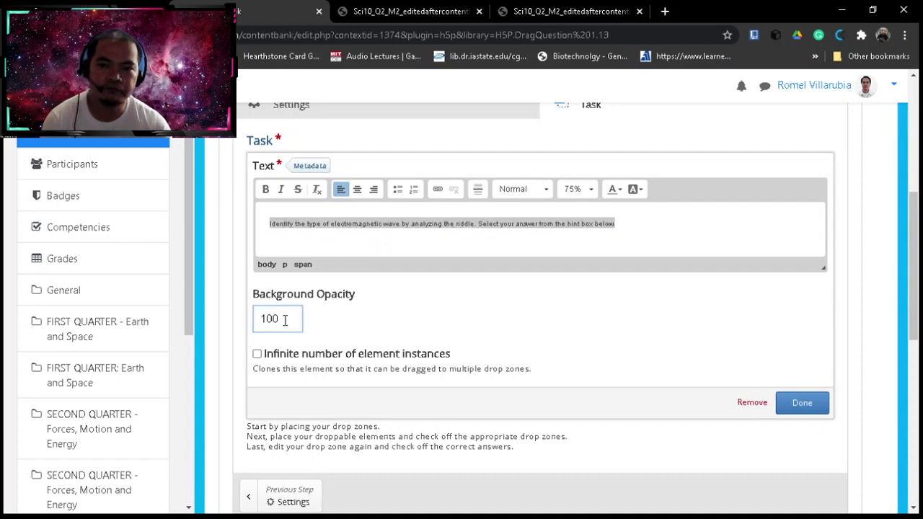
drag(283, 320, 242, 321)
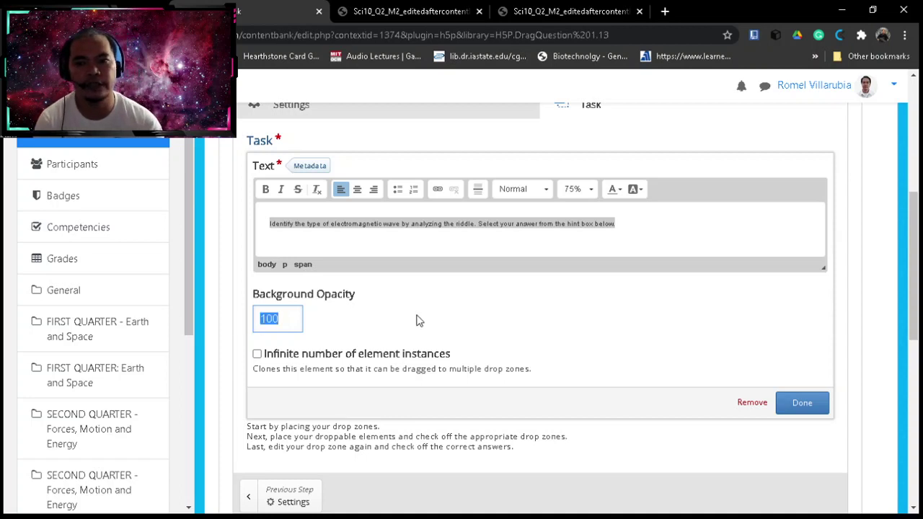
Save the text element with 0 background opacity, then roughly position it and the riddle image.
text(0)
click(802, 403)
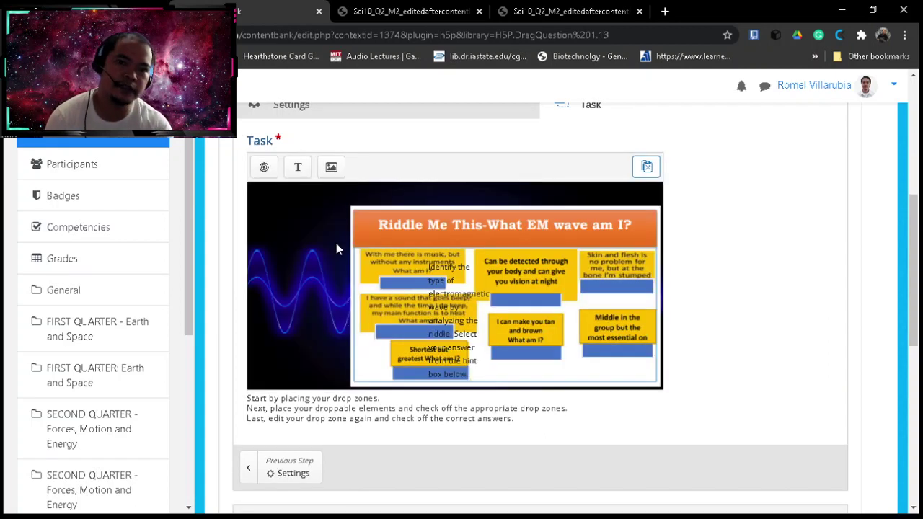
drag(461, 310, 391, 237)
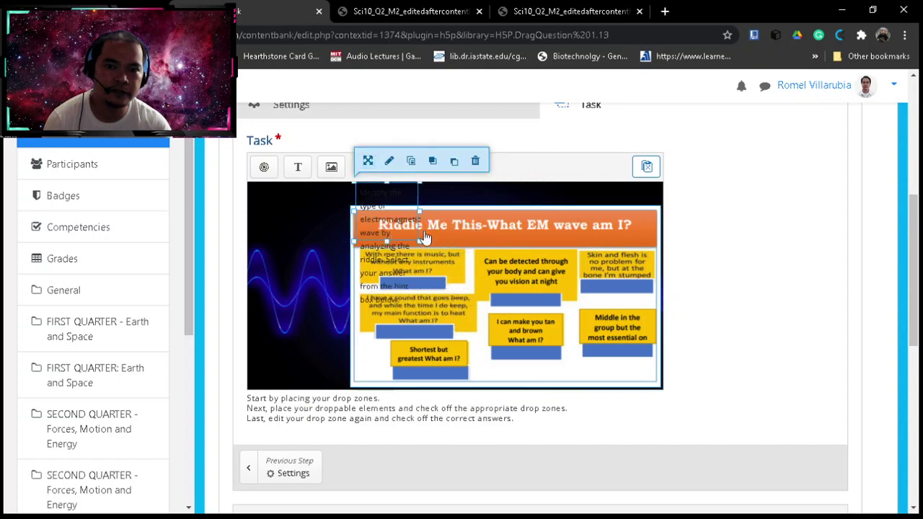
drag(421, 212, 653, 214)
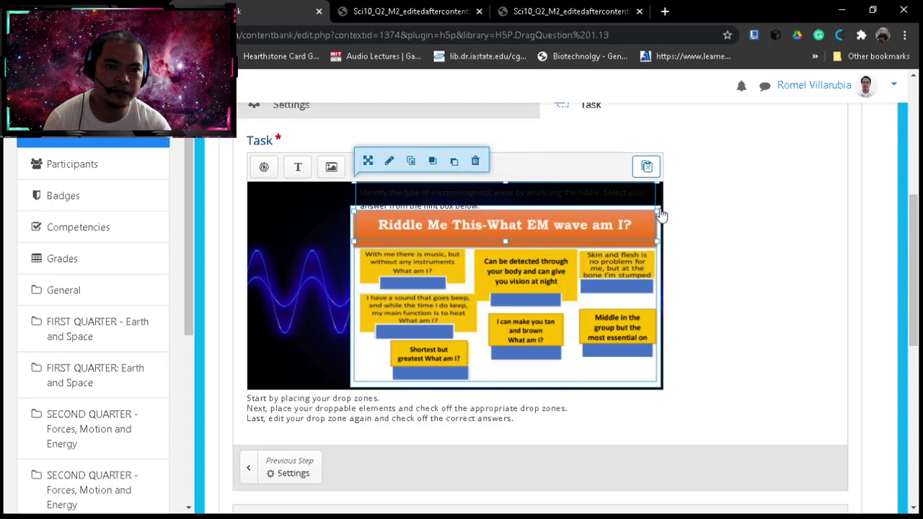
click(505, 234)
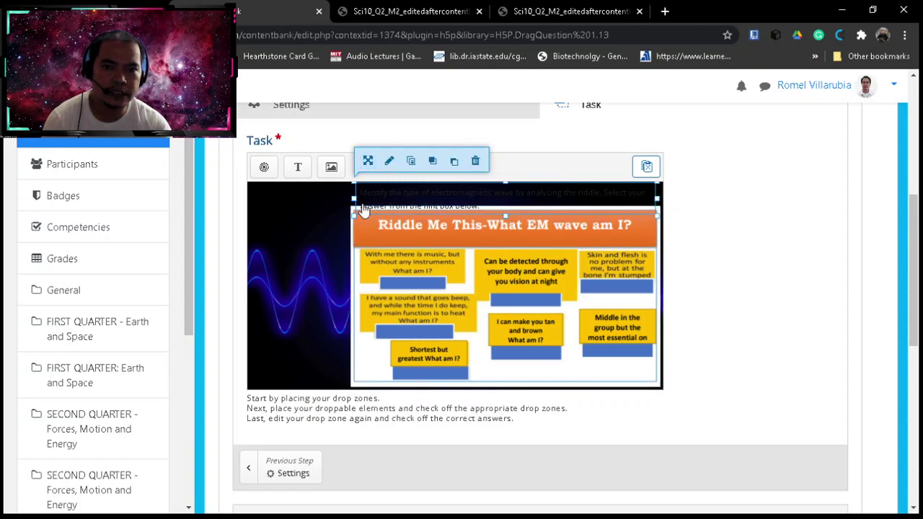
drag(427, 207, 414, 206)
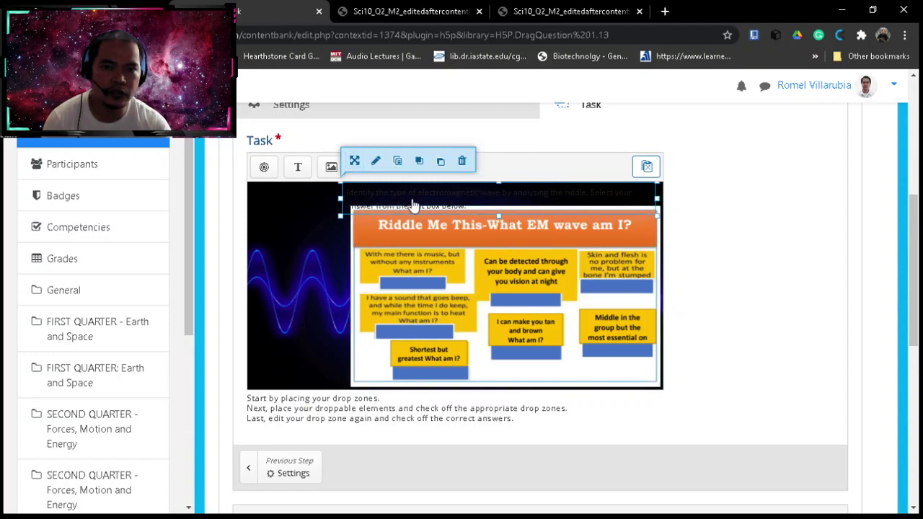
click(469, 317)
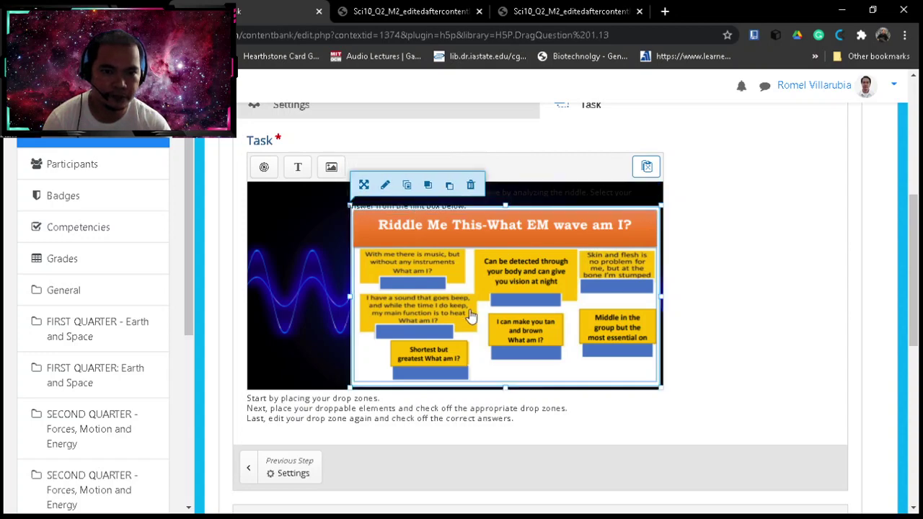
drag(469, 315, 469, 316)
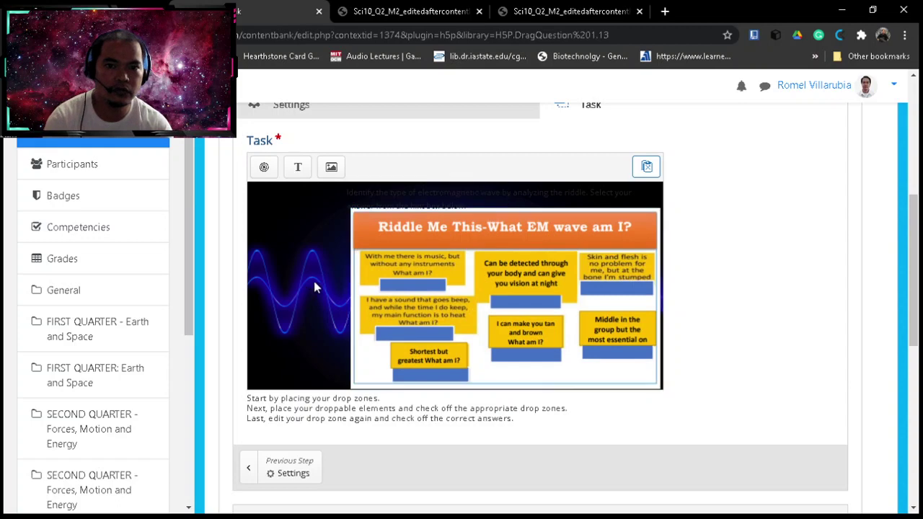
Stretch the instruction box across the canvas top at position 0, 0, sized 620 × 40.
click(505, 196)
drag(499, 214, 501, 210)
drag(340, 196, 246, 201)
drag(658, 195, 661, 195)
drag(566, 208, 312, 199)
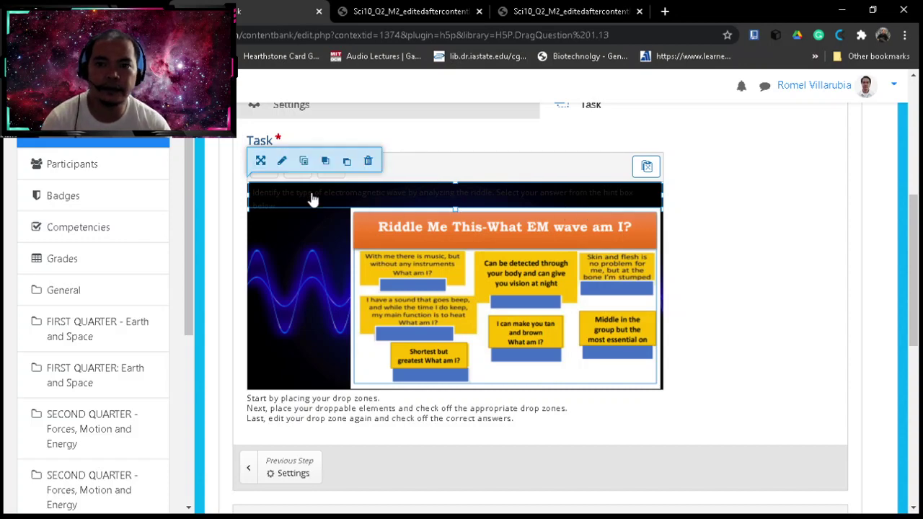
Reopen the instruction text, select the whole sentence, and apply a text colour.
click(282, 160)
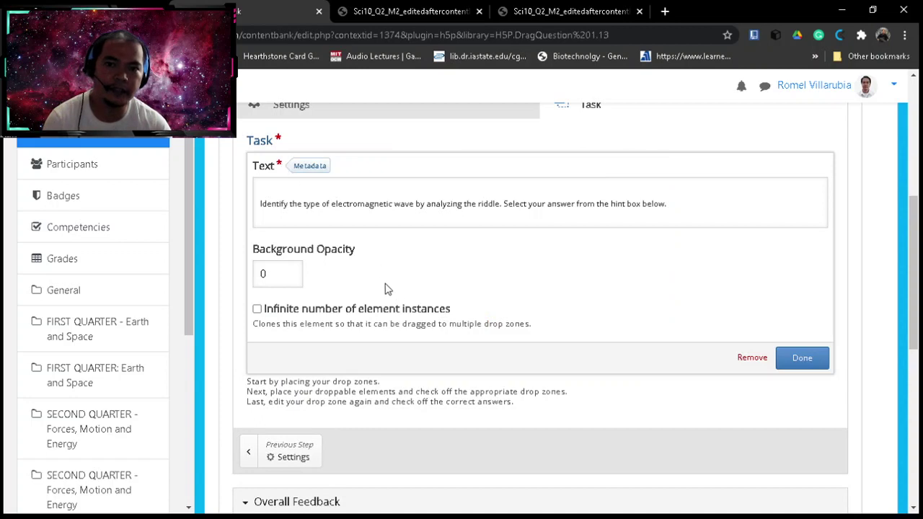
click(373, 201)
triple_click(385, 230)
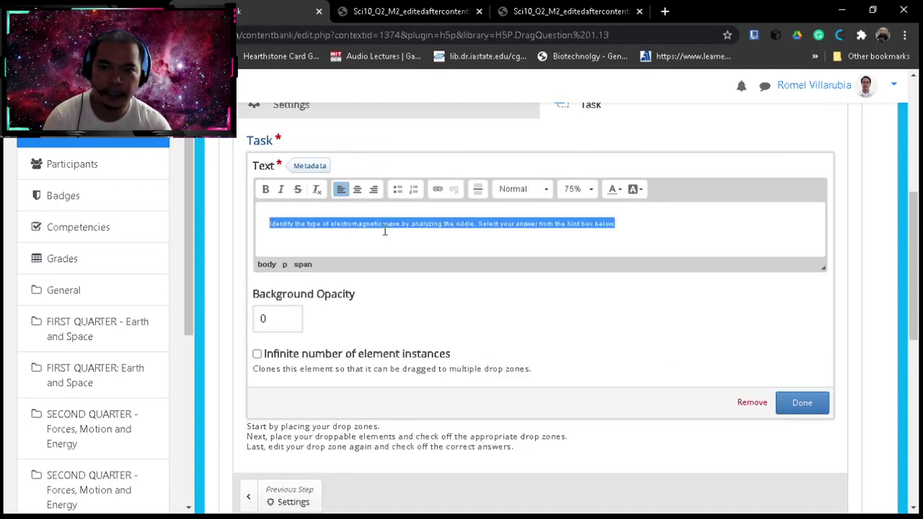
click(614, 192)
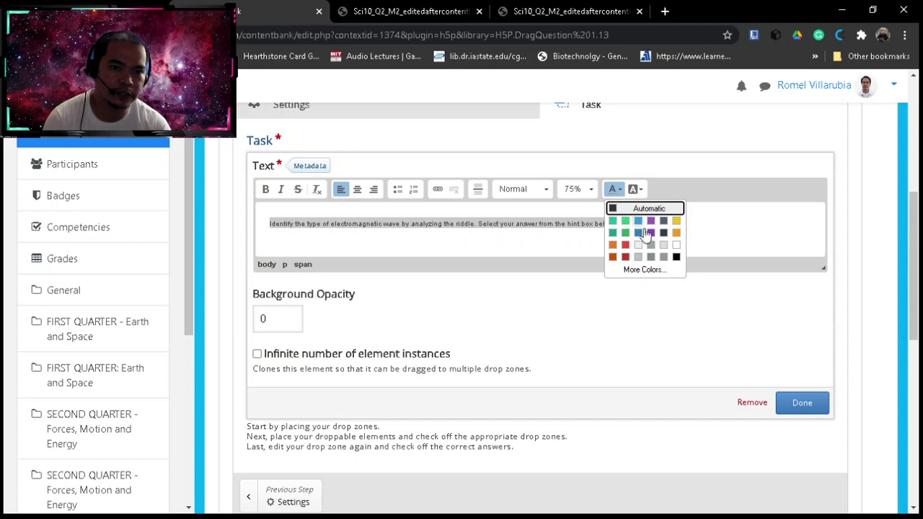
click(675, 245)
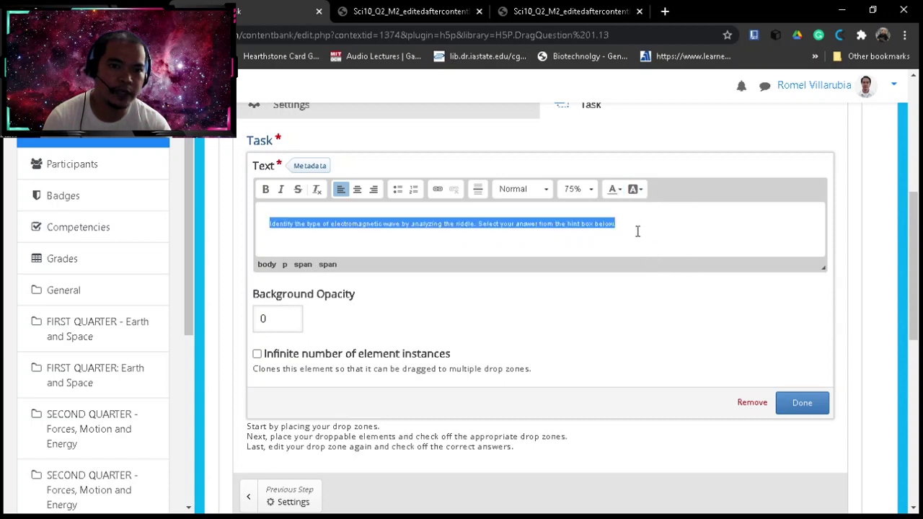
Set the instruction sentence to 68.75% font size and save it back to the canvas.
click(586, 192)
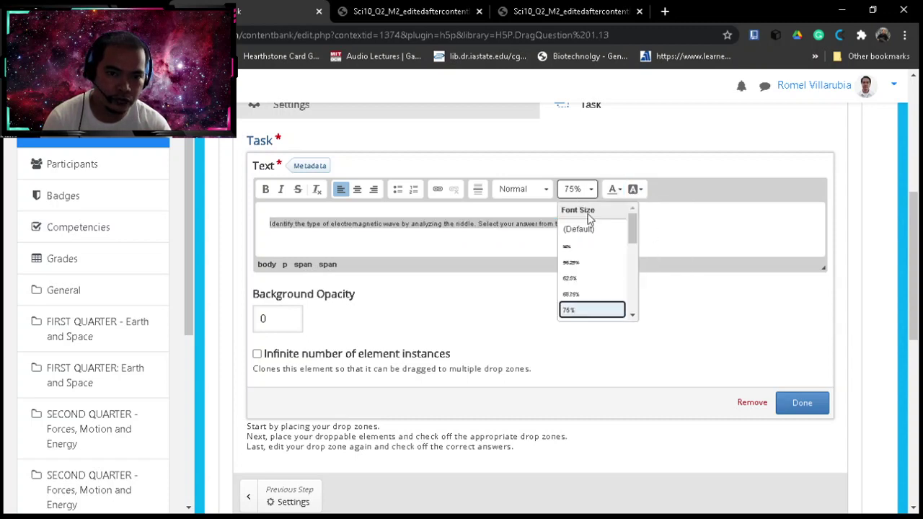
click(590, 295)
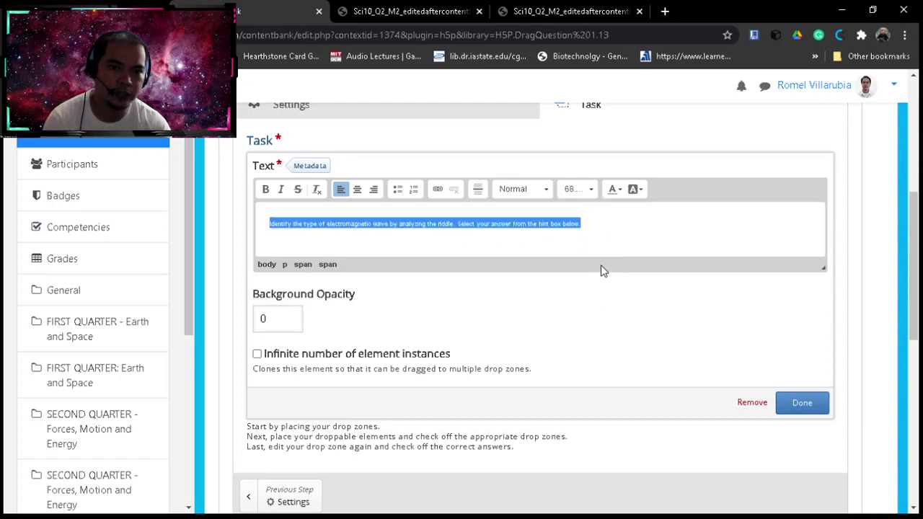
key(BackSpace)
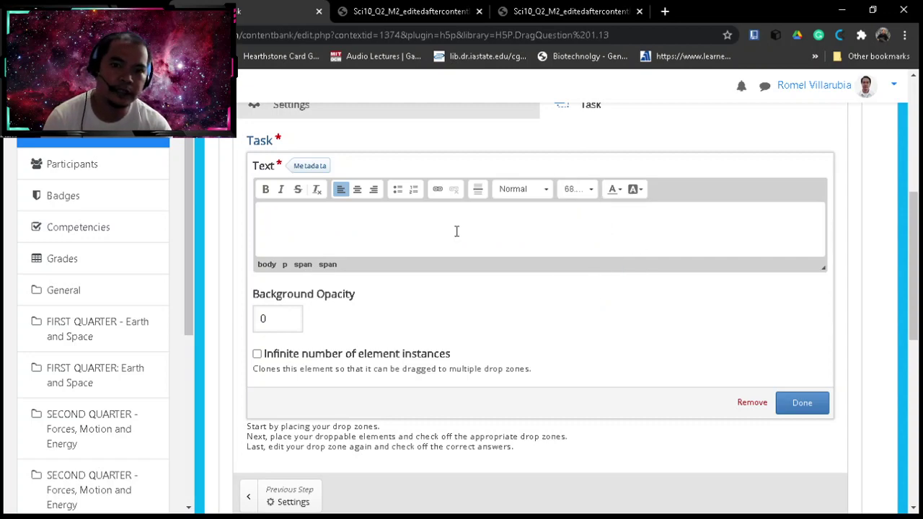
scroll(456, 230, up, 2)
scroll(443, 243, down, 2)
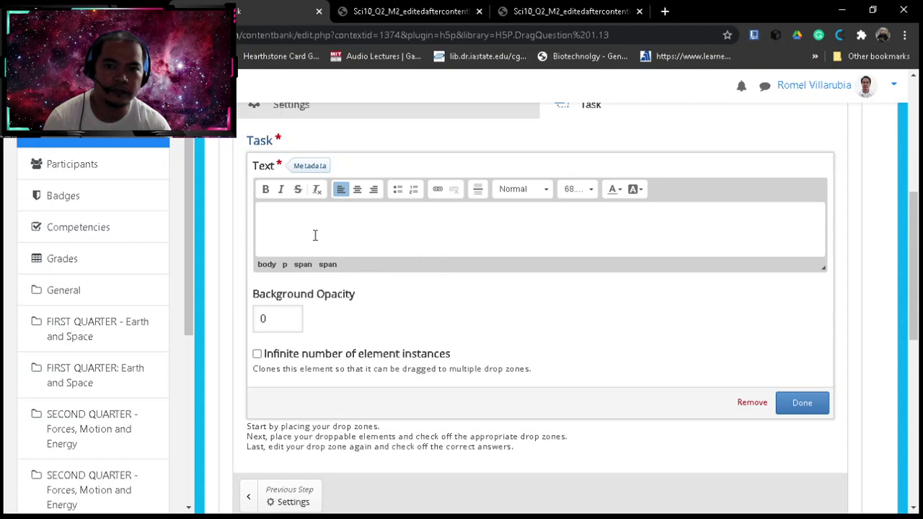
key(ctrl+z)
key(ctrl+z)
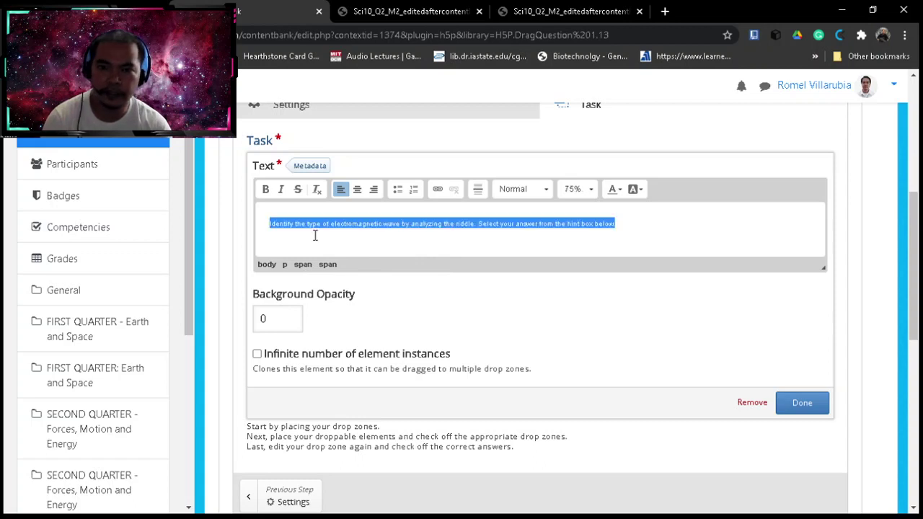
click(586, 195)
key(Escape)
key(Delete)
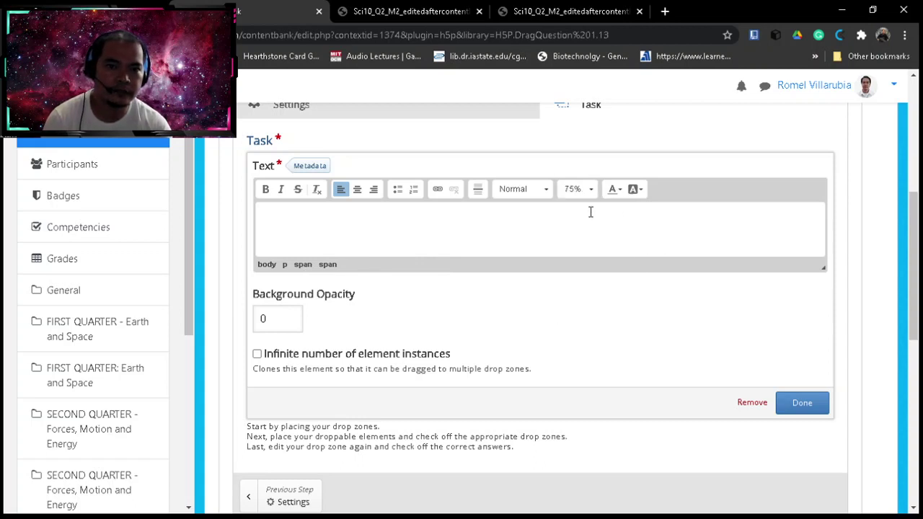
key(ctrl+z)
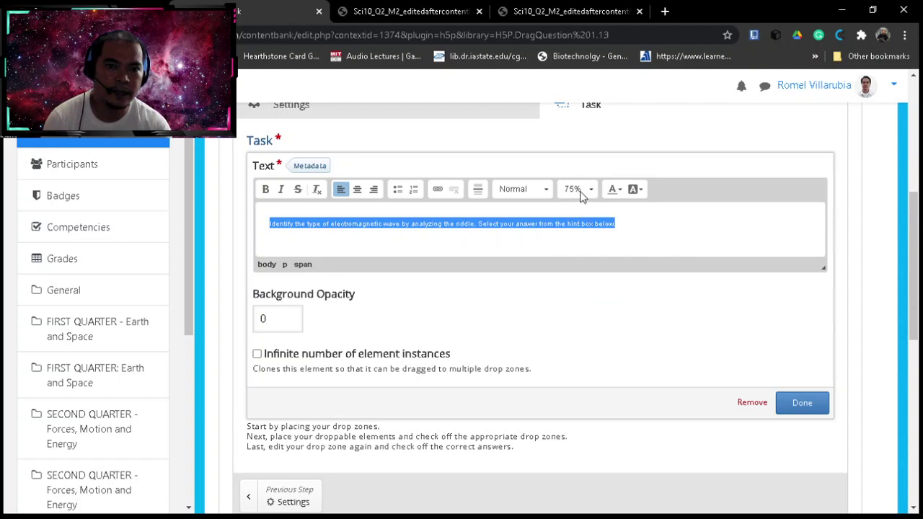
click(582, 194)
click(583, 293)
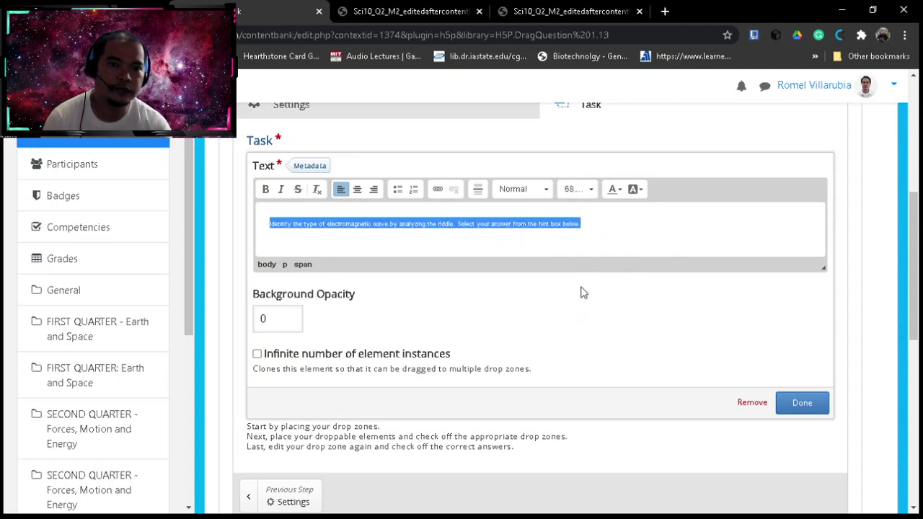
click(803, 408)
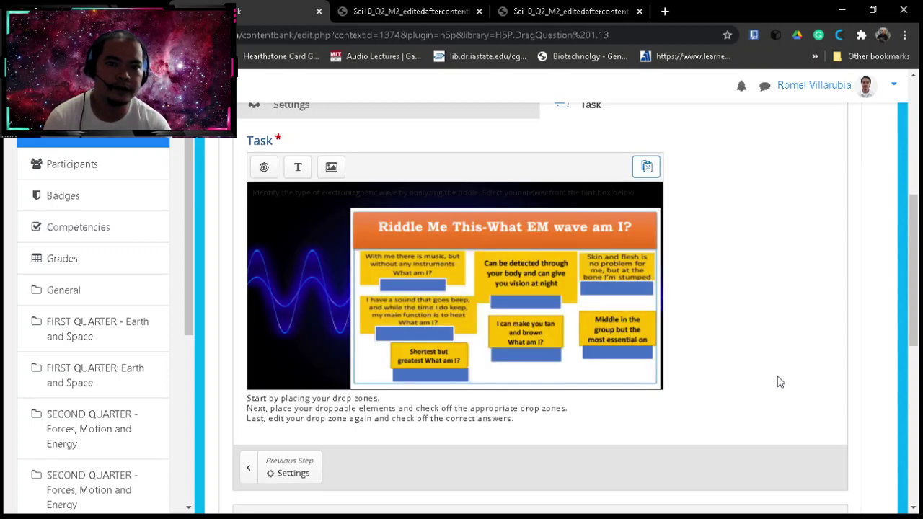
Colour the instruction sentence white and save it back onto the riddle canvas.
click(366, 199)
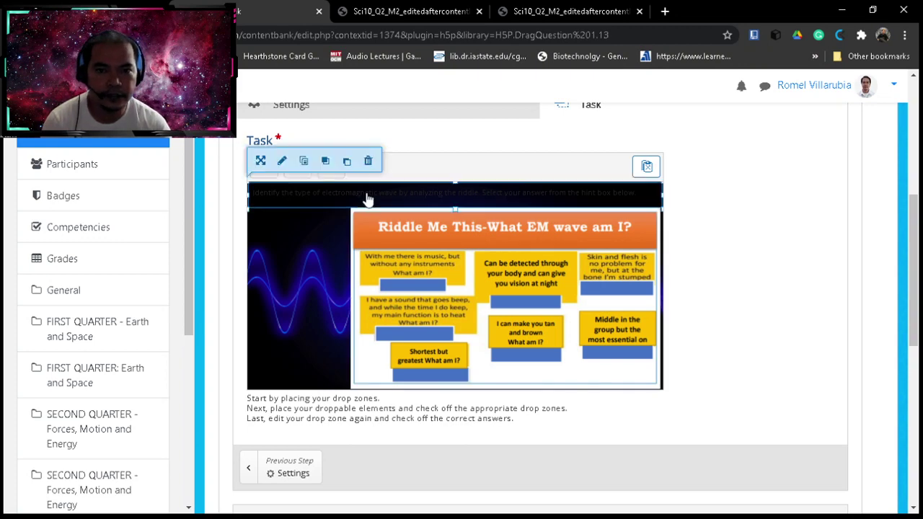
click(282, 161)
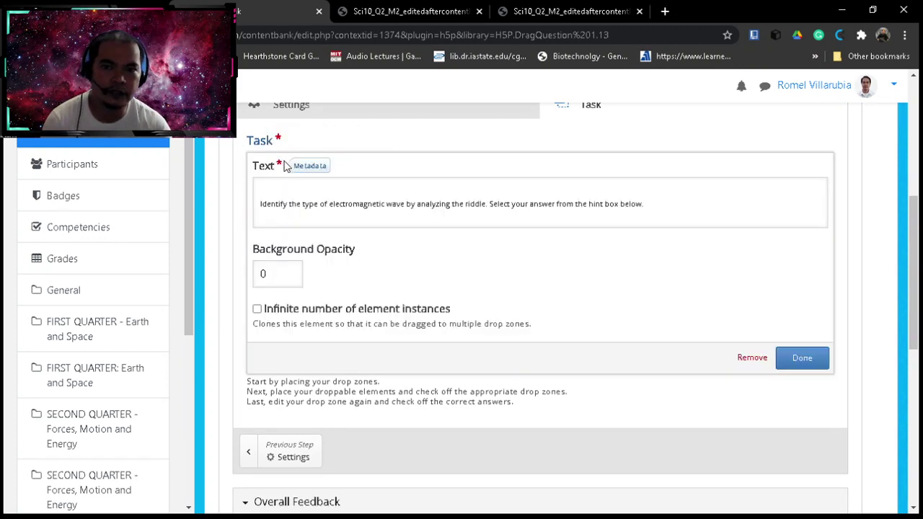
click(659, 207)
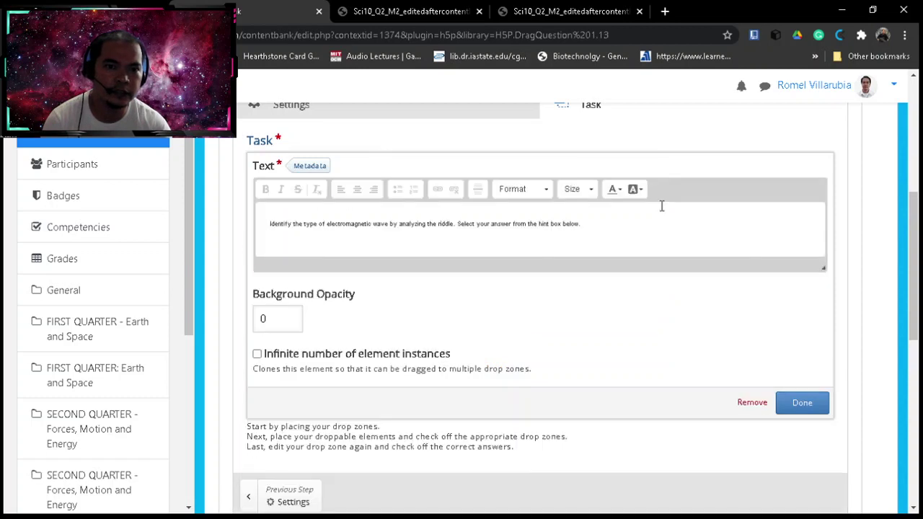
click(614, 190)
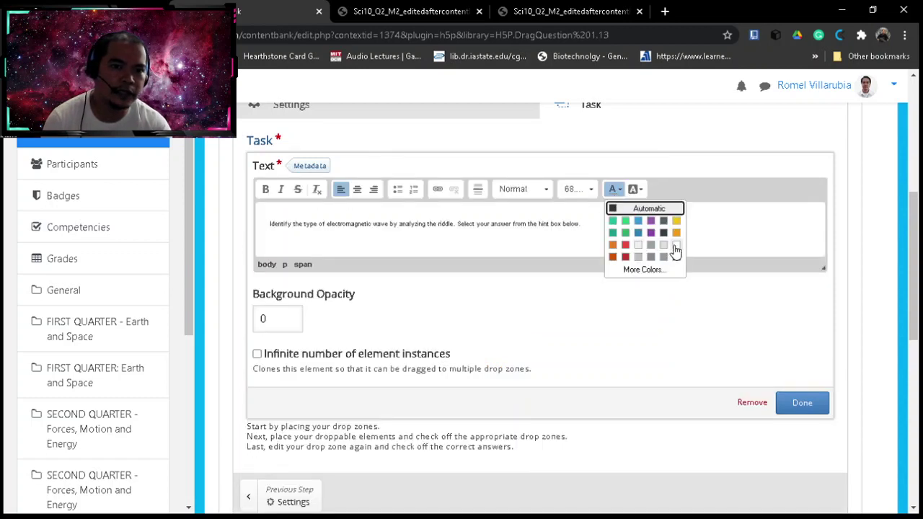
click(675, 247)
drag(594, 220, 279, 225)
click(614, 190)
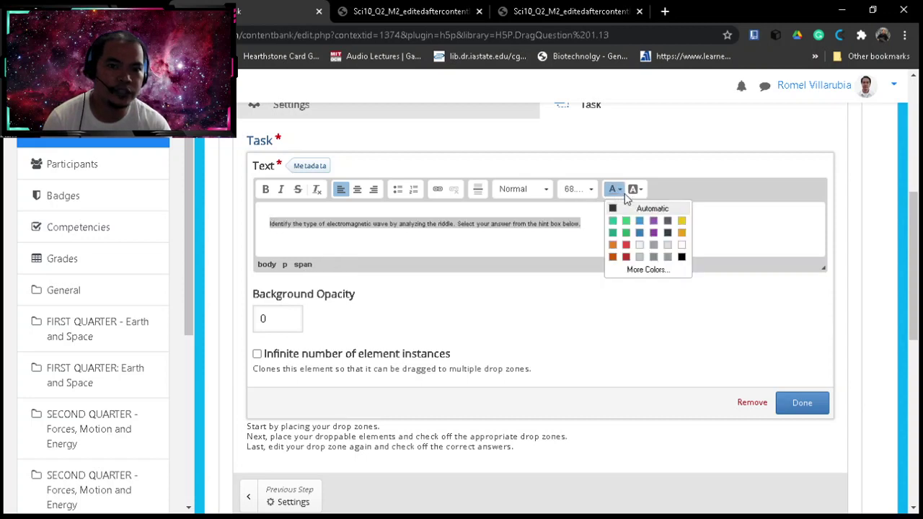
click(682, 245)
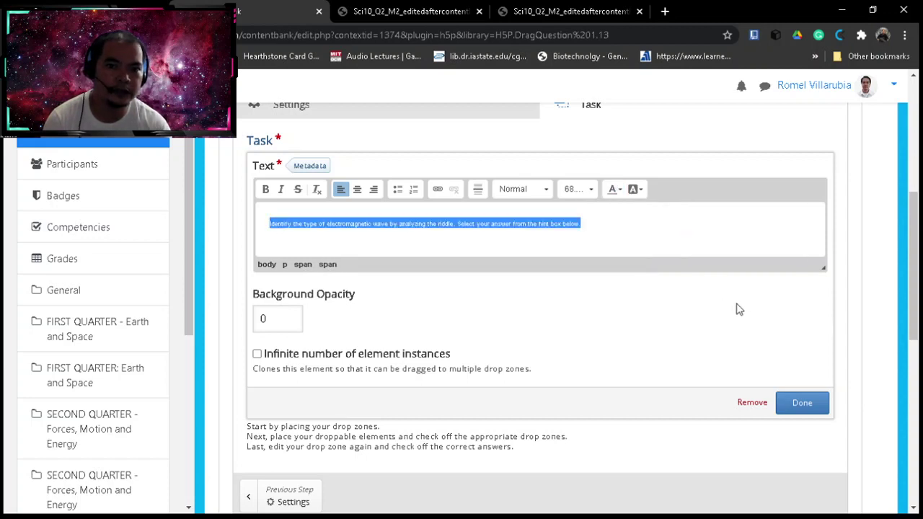
click(800, 405)
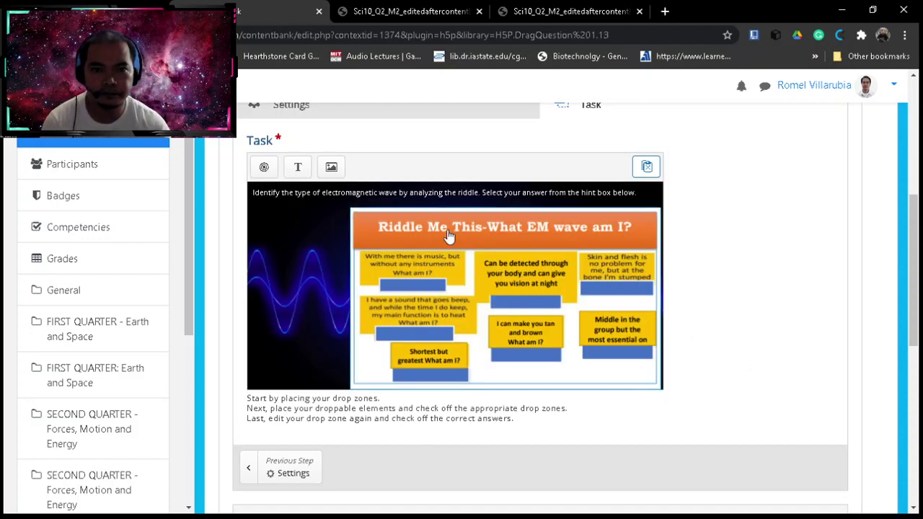
click(416, 201)
click(416, 201)
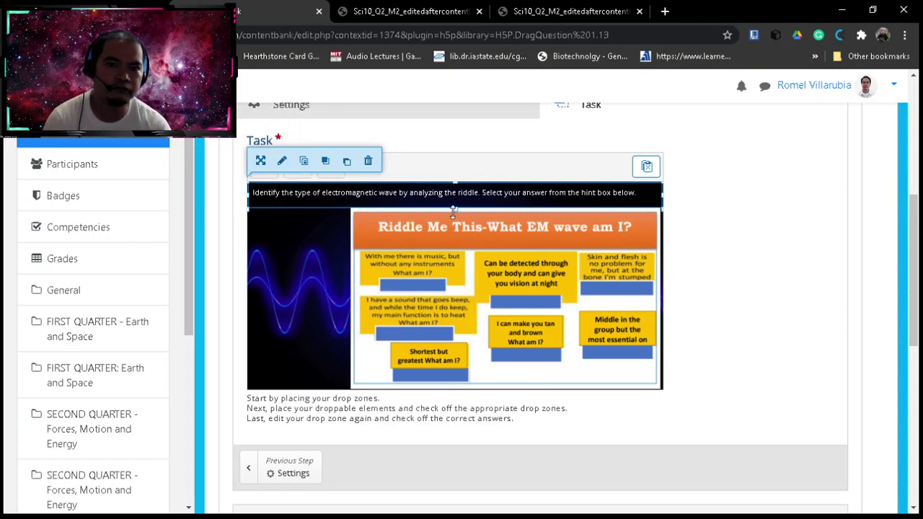
click(282, 162)
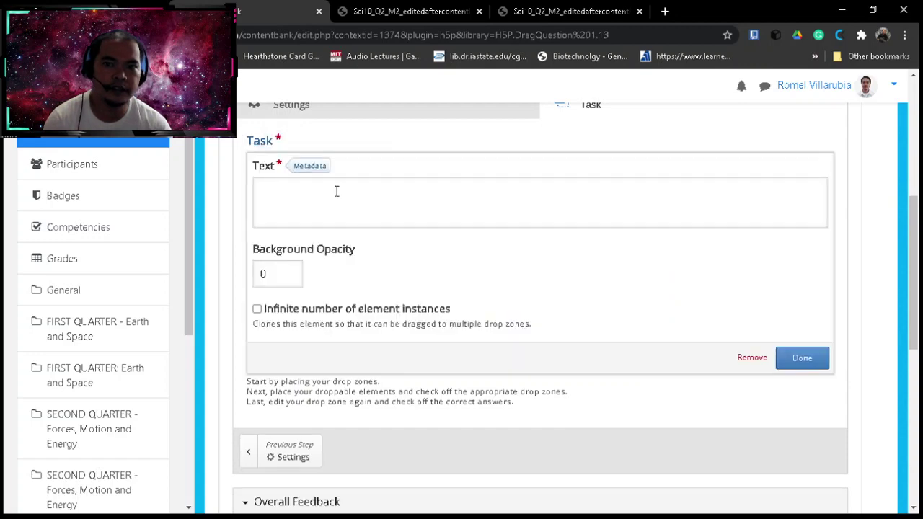
click(402, 213)
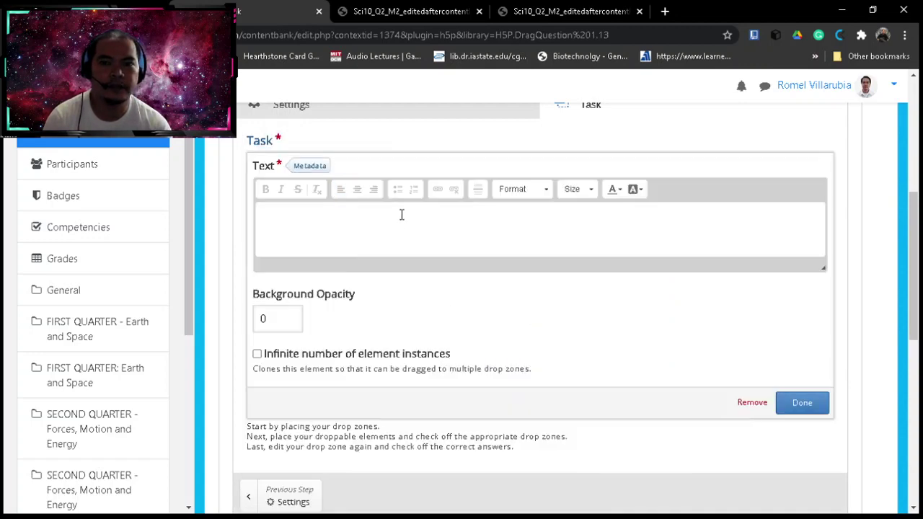
scroll(372, 230, up, 3)
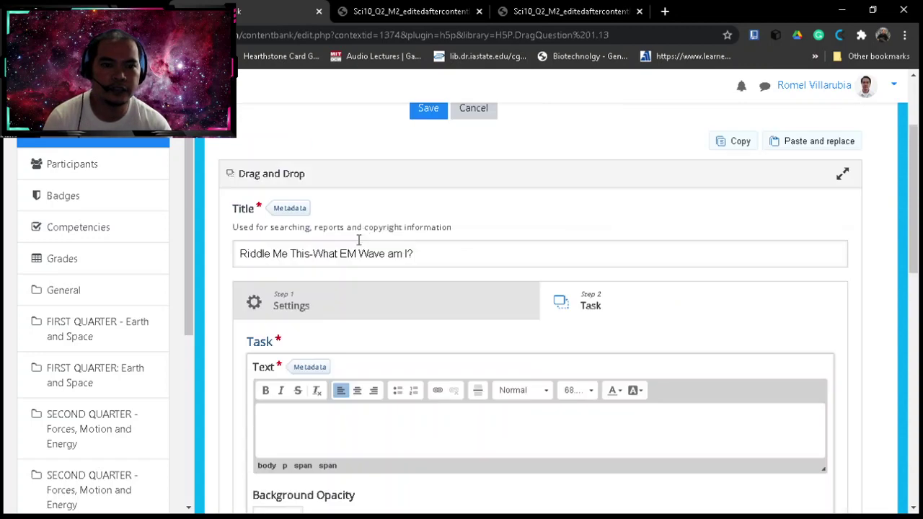
scroll(353, 251, down, 2)
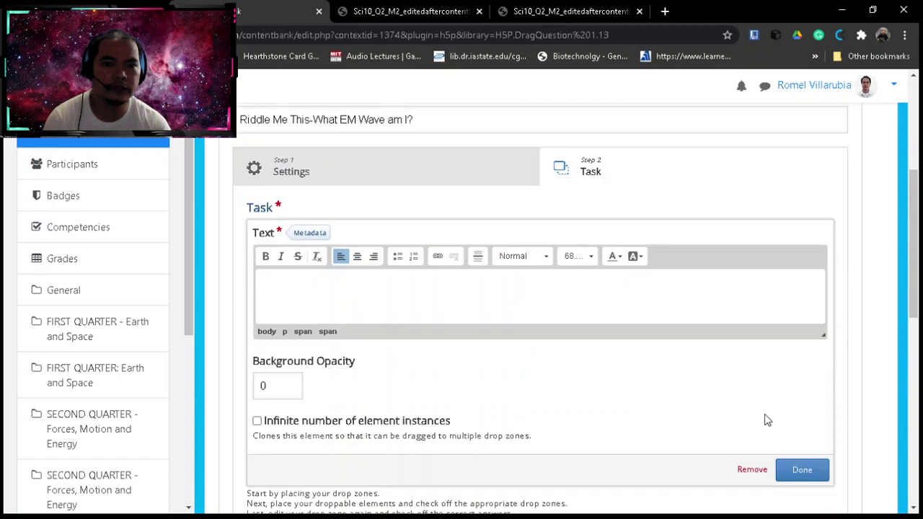
click(801, 472)
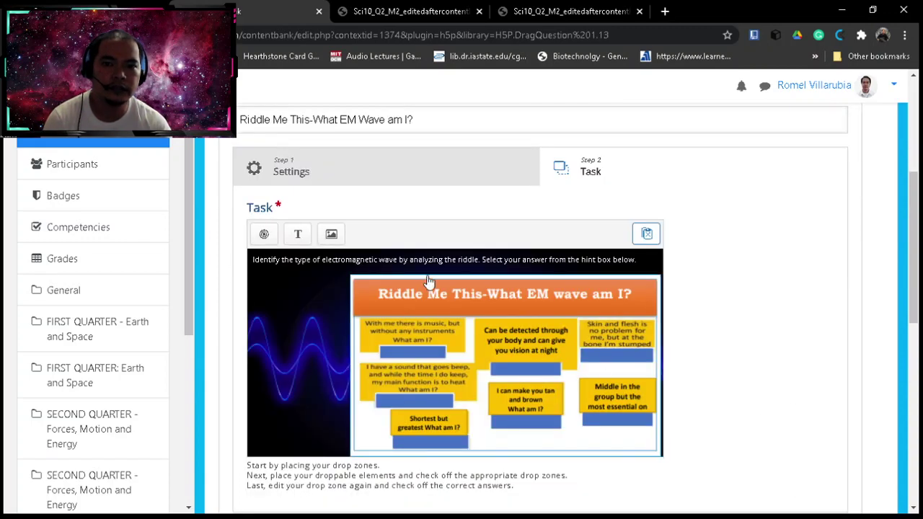
double_click(410, 260)
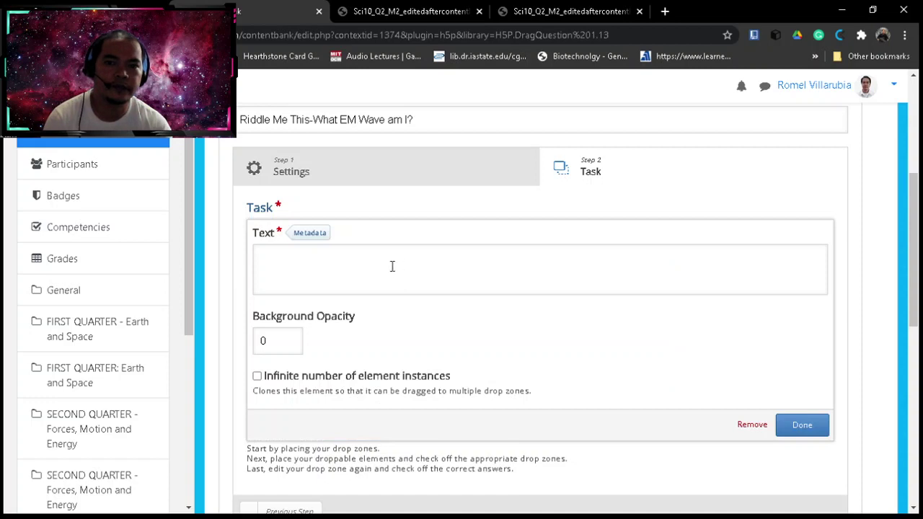
scroll(393, 268, up, 2)
scroll(381, 323, down, 2)
click(824, 430)
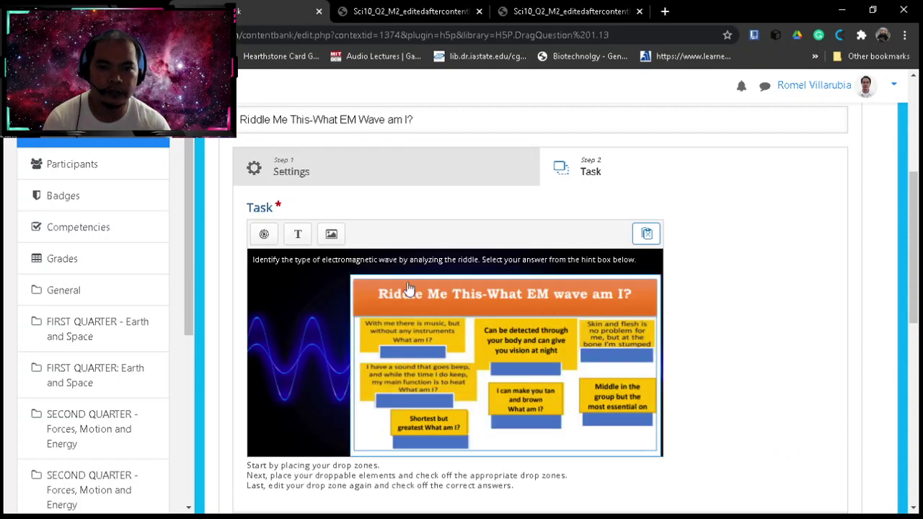
scroll(385, 307, down, 2)
click(534, 226)
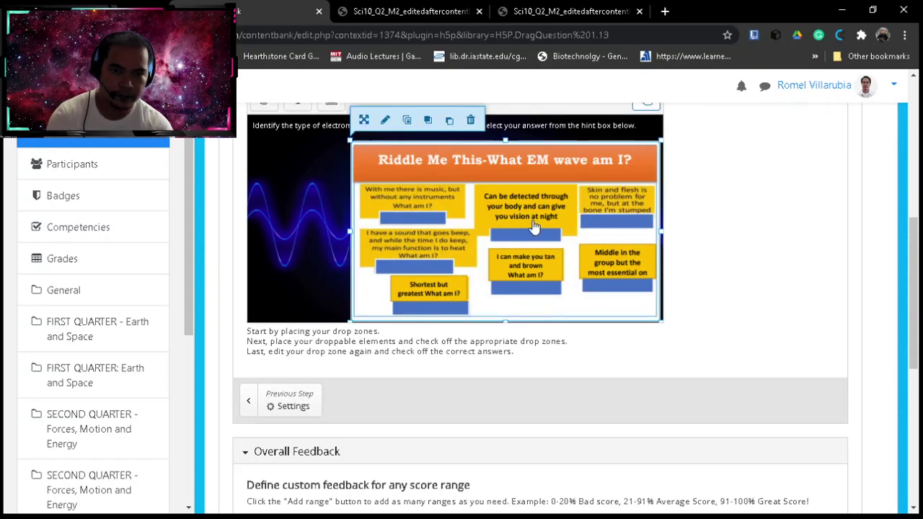
drag(534, 228, 534, 227)
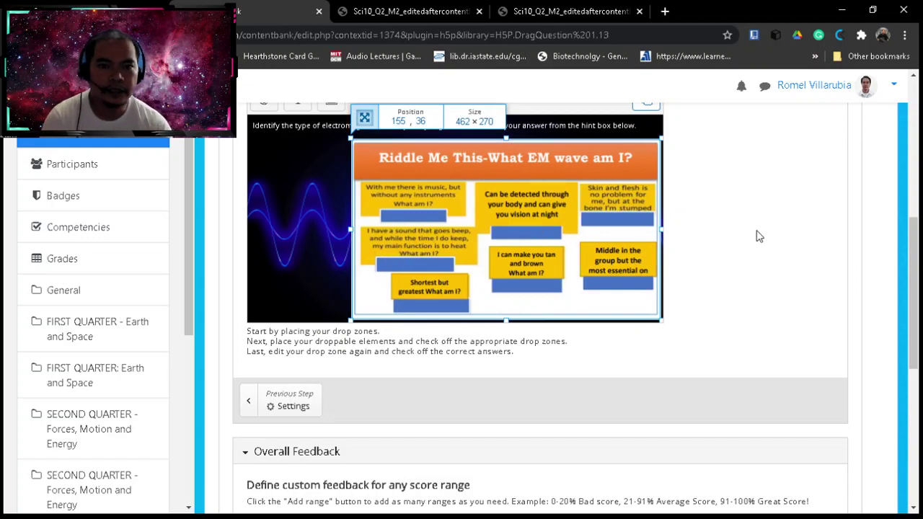
scroll(749, 237, up, 1)
click(292, 278)
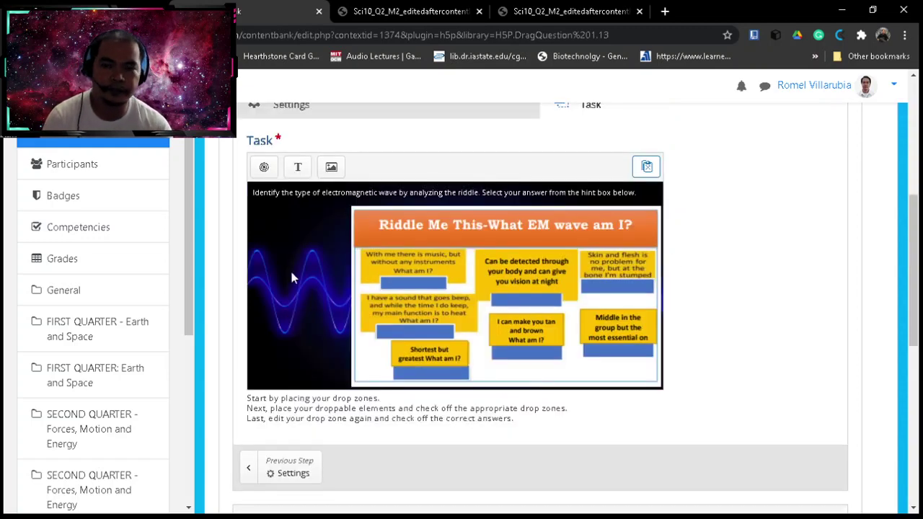
scroll(289, 268, up, 2)
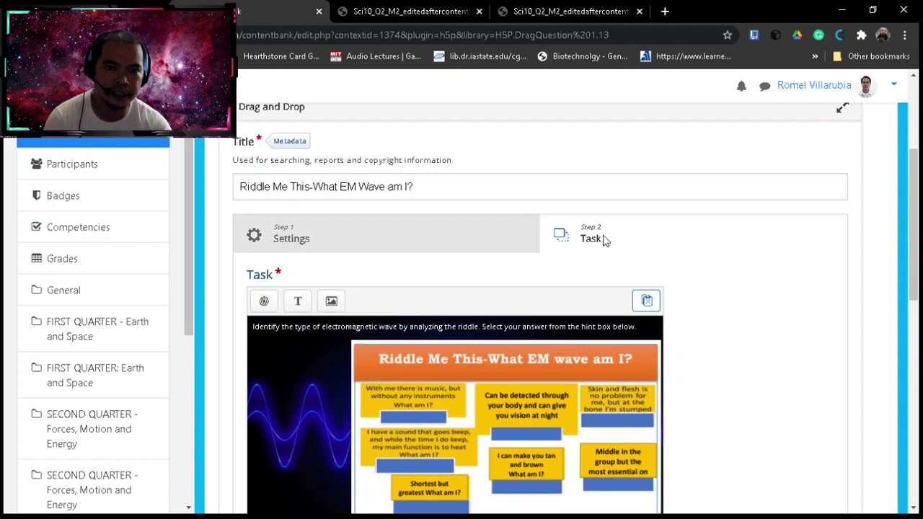
scroll(545, 256, down, 2)
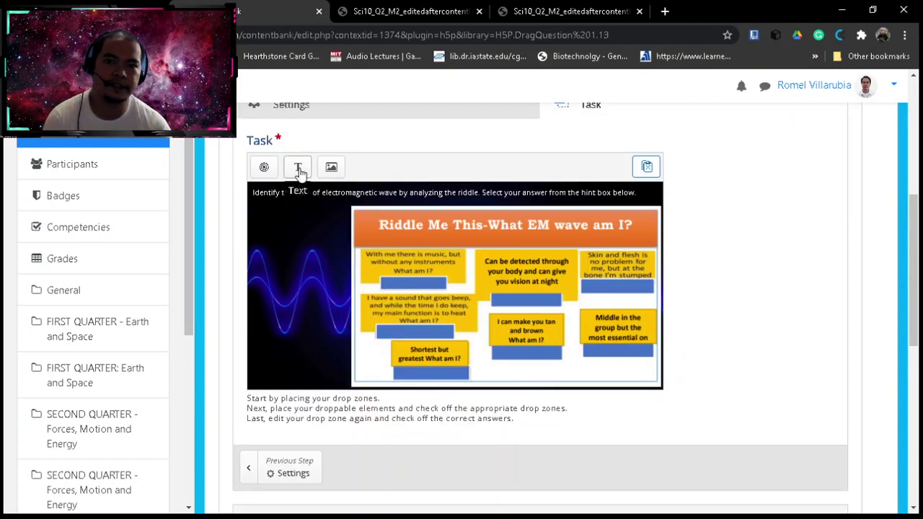
Add a new text element containing 'X-ray' copied from the worksheet's hint box.
click(407, 11)
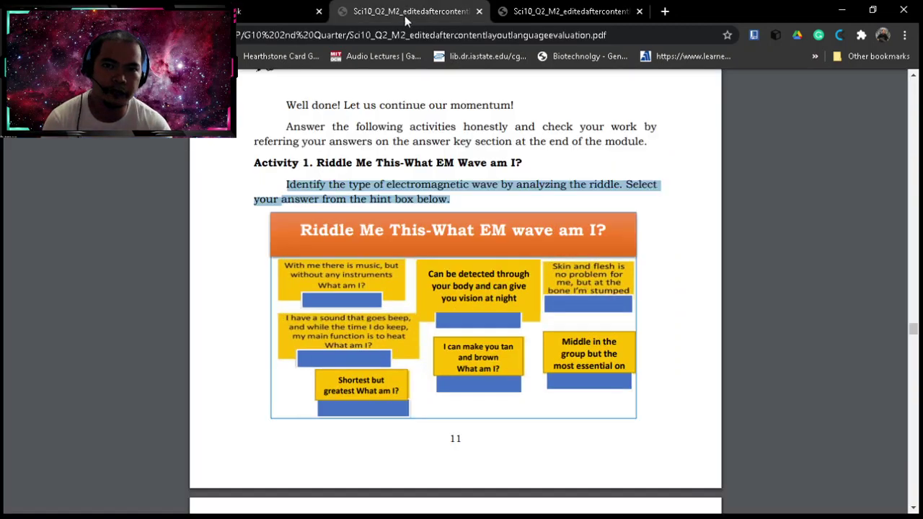
scroll(475, 268, down, 5)
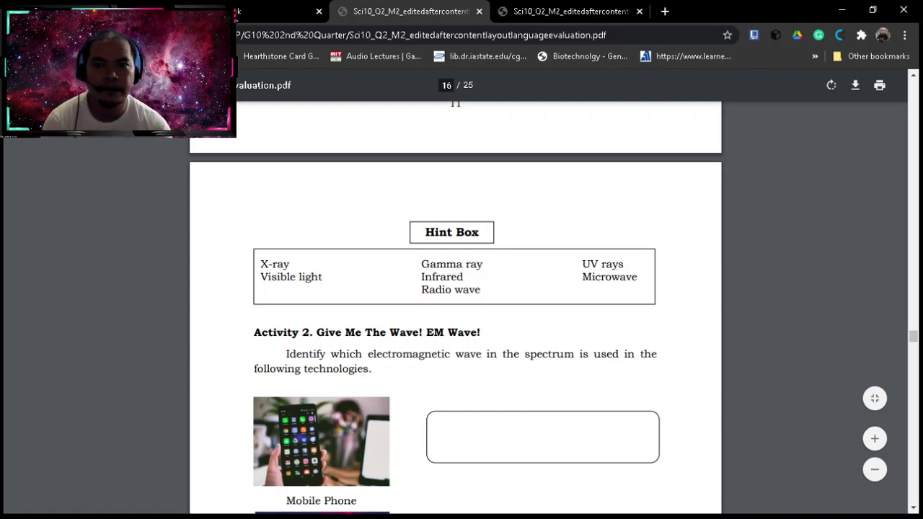
click(202, 11)
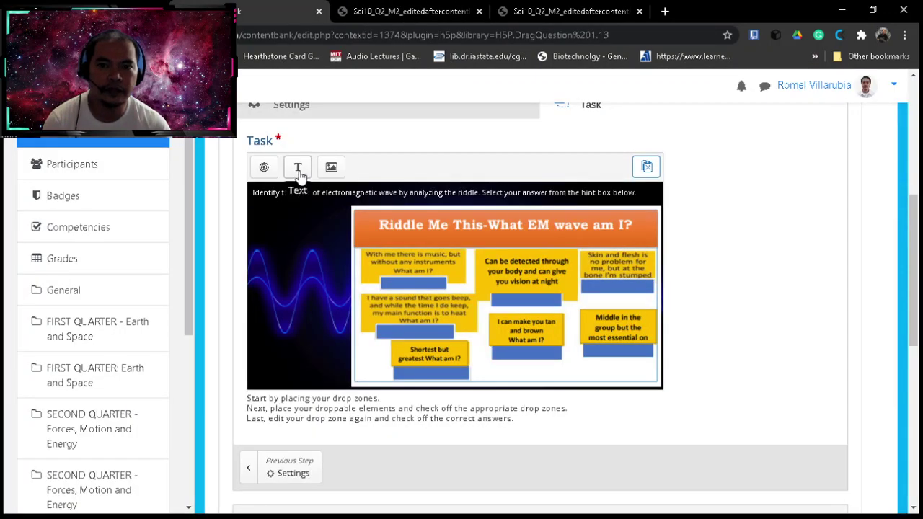
click(296, 165)
click(284, 200)
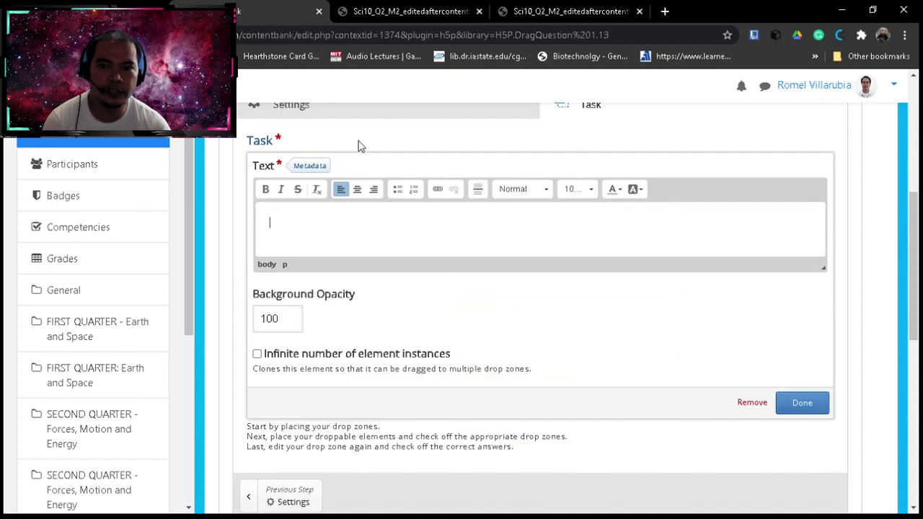
click(424, 14)
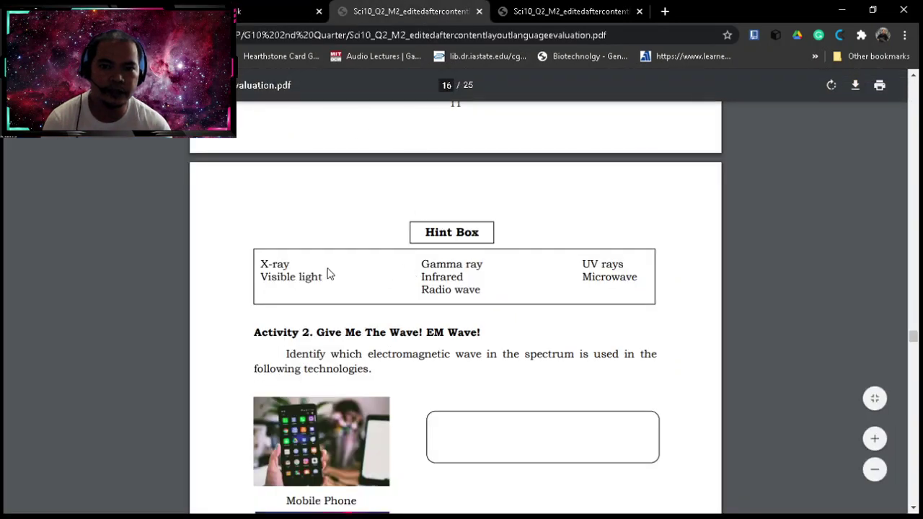
drag(261, 266, 292, 265)
key(ctrl+c)
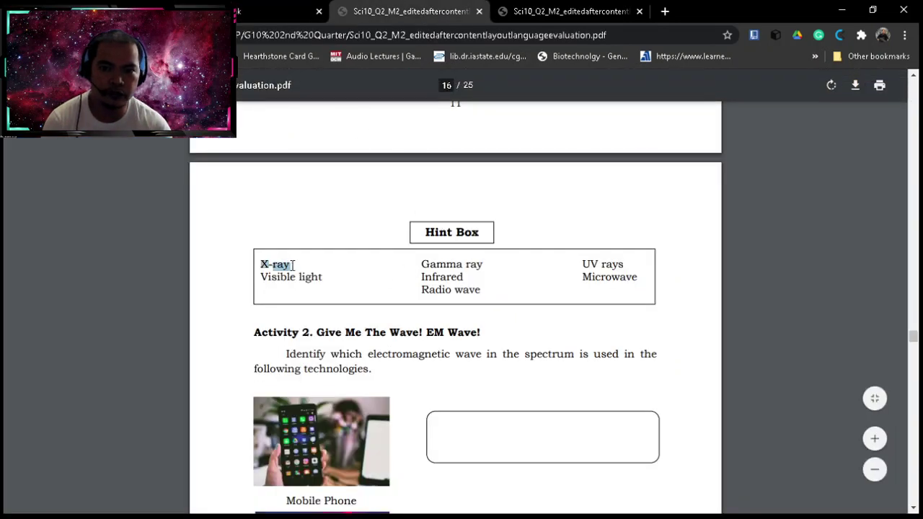
click(254, 13)
key(ctrl+v)
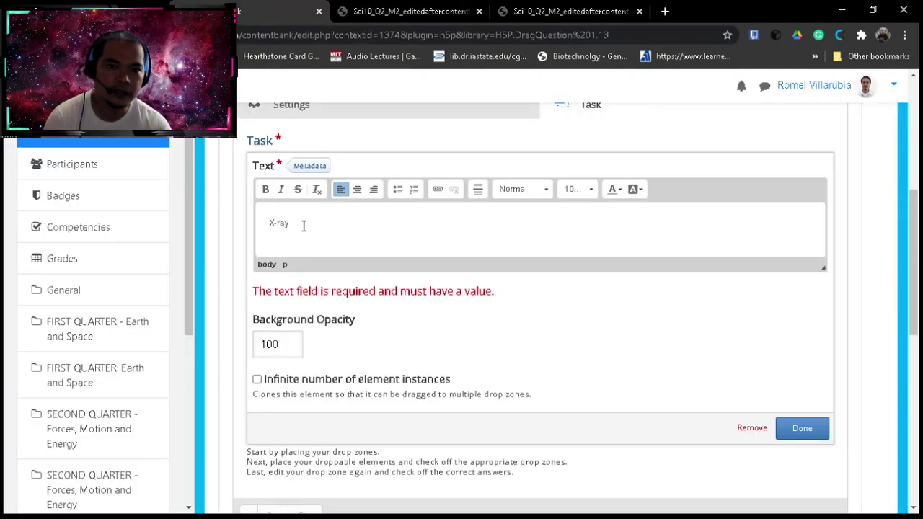
Place the X-ray element at the canvas's top-left, position 10, 35, sized 60 × 30.
drag(275, 223, 244, 232)
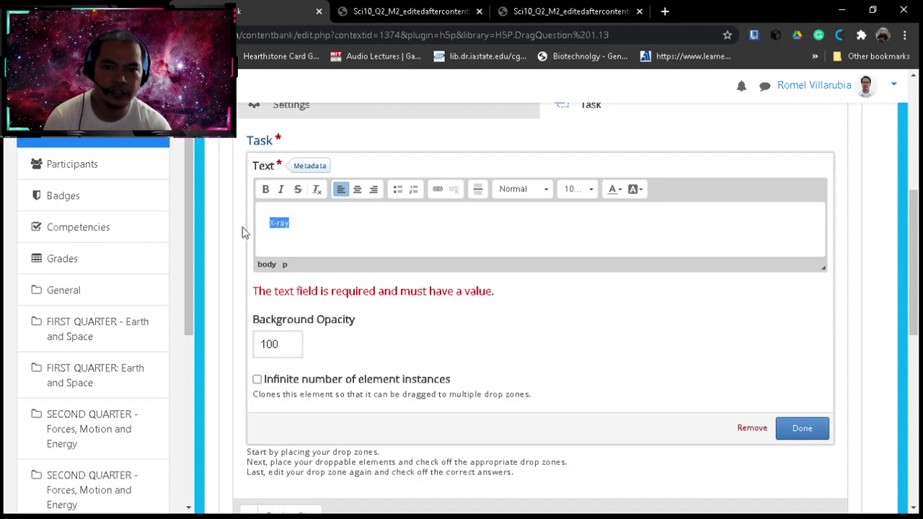
click(585, 188)
click(375, 229)
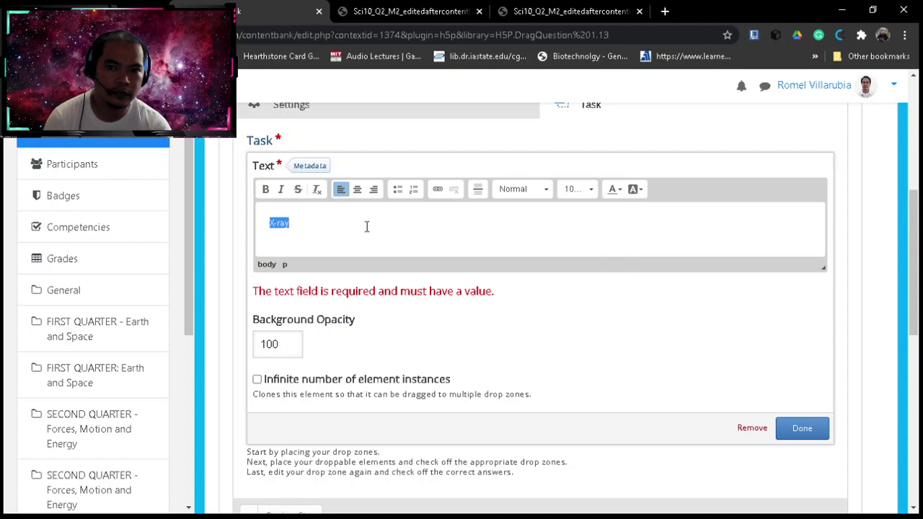
click(352, 228)
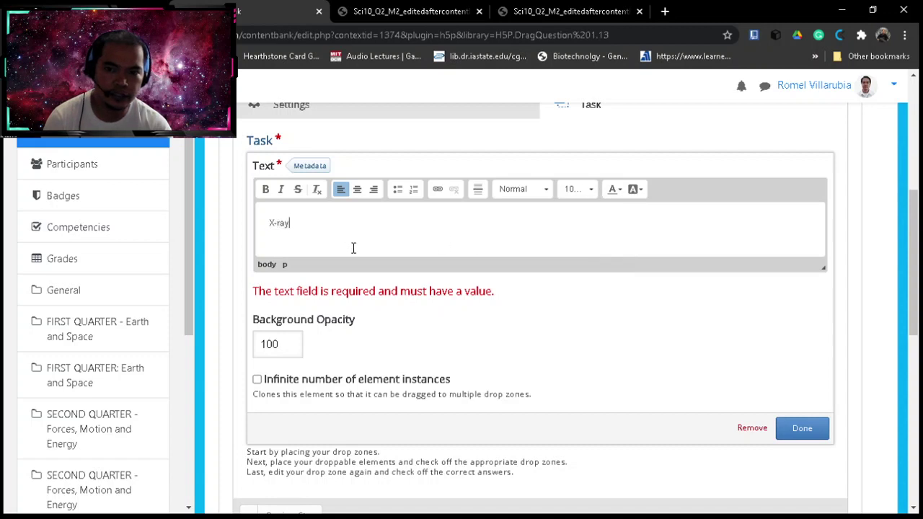
click(802, 428)
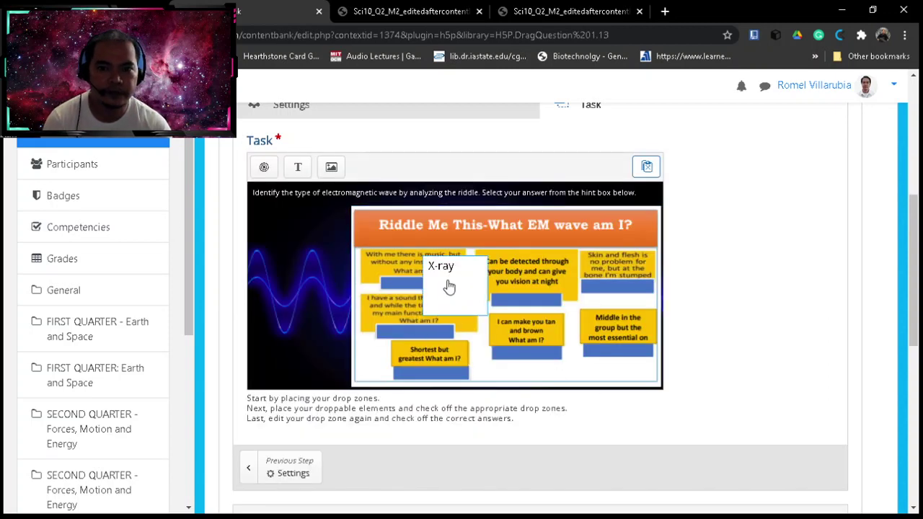
drag(449, 286, 273, 212)
click(286, 245)
click(287, 233)
click(289, 274)
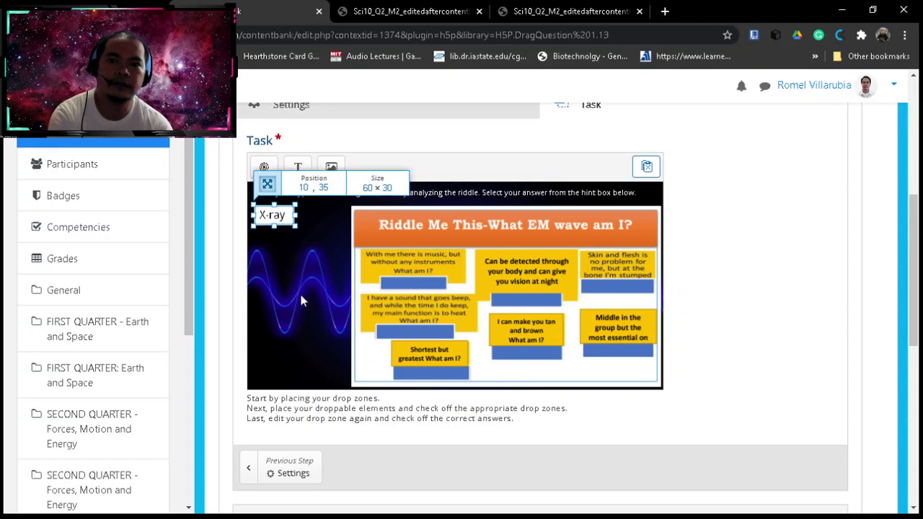
click(296, 299)
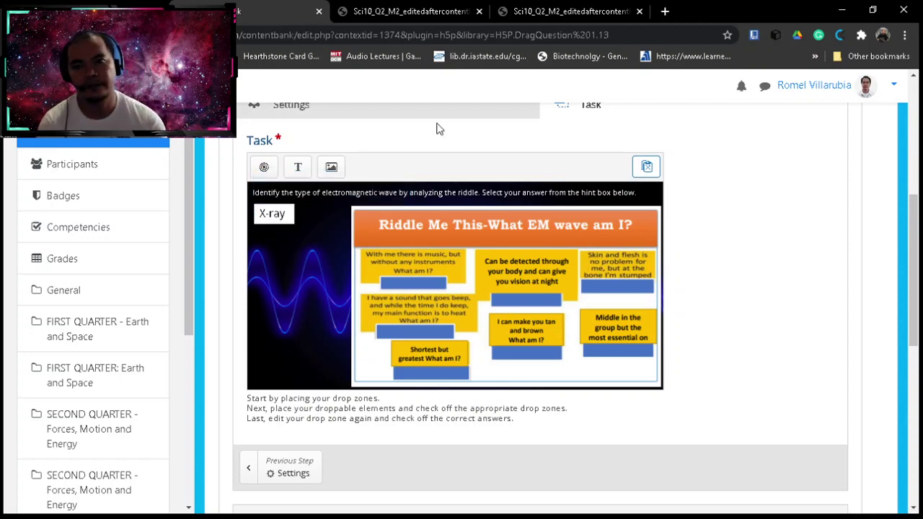
Add a 'Visible light' label from the hint box, sized to one line at the top-left.
click(424, 12)
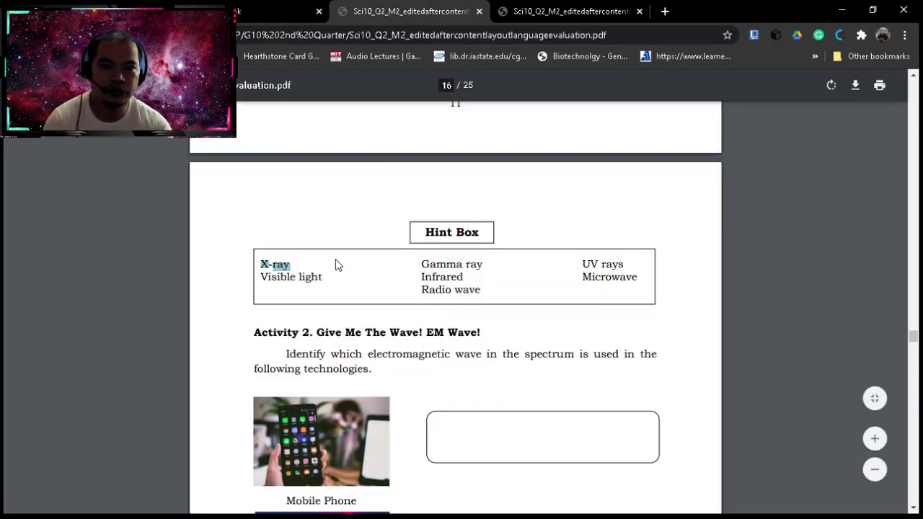
drag(422, 264, 490, 265)
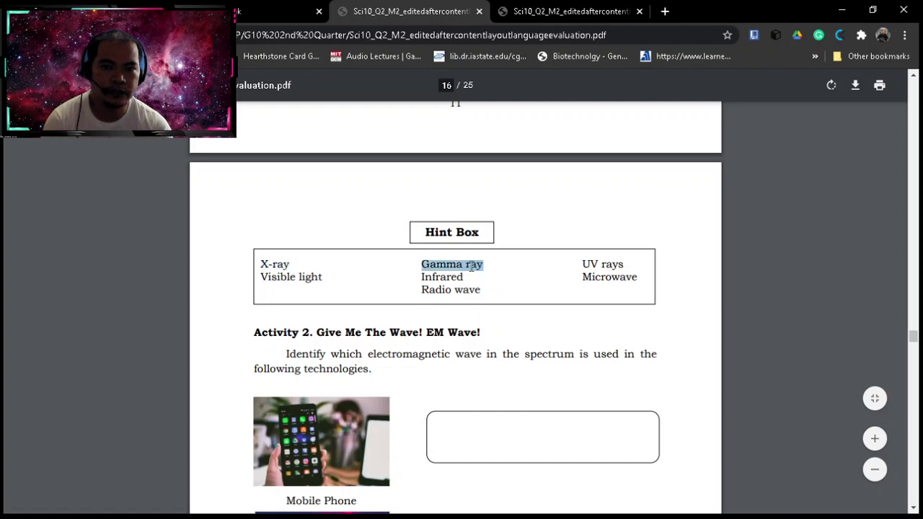
click(330, 276)
drag(323, 276, 258, 278)
key(ctrl+c)
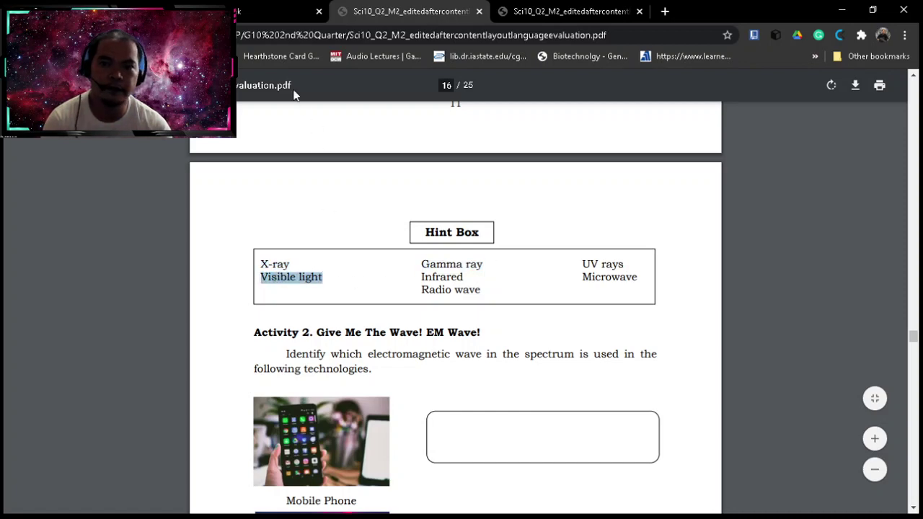
click(236, 9)
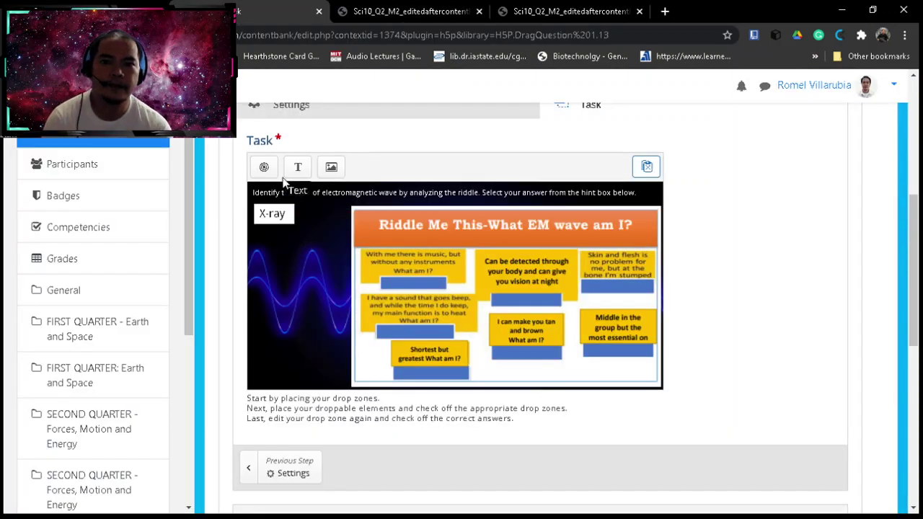
click(297, 169)
click(295, 194)
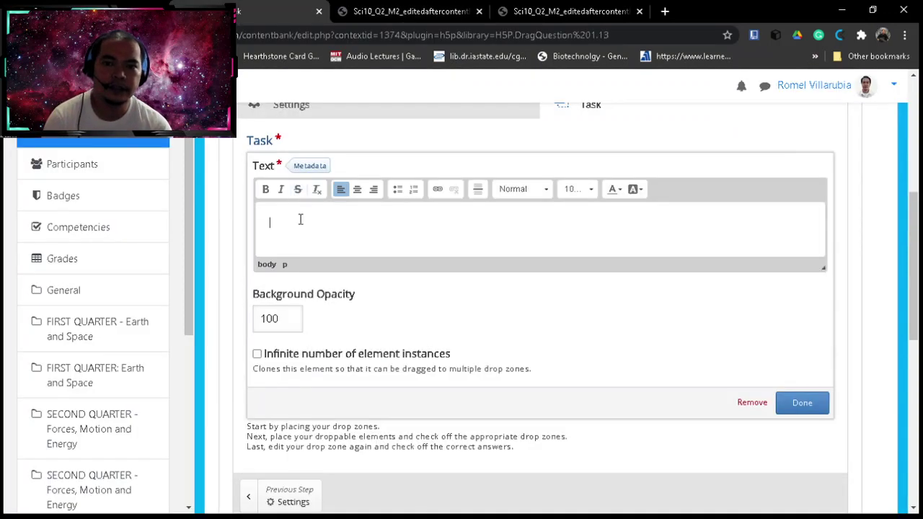
key(ctrl+v)
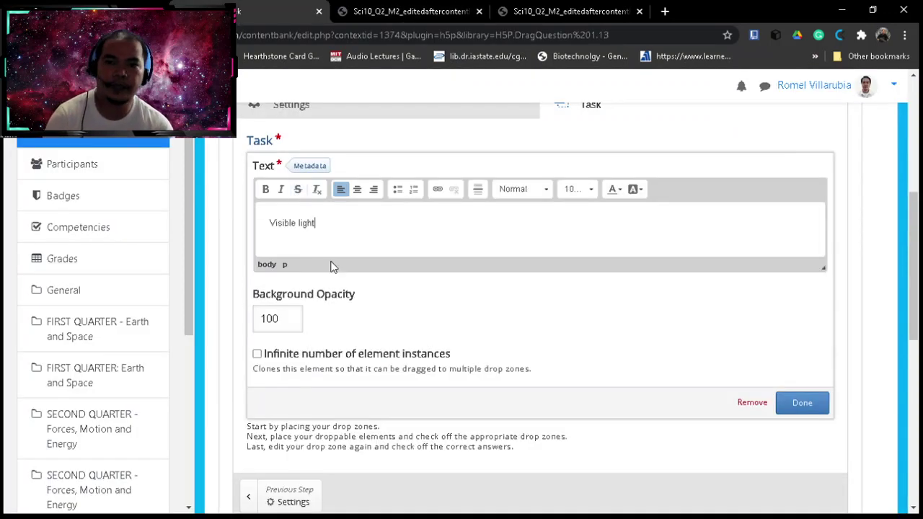
click(796, 407)
drag(444, 291, 362, 259)
drag(307, 288, 313, 255)
drag(362, 238, 328, 240)
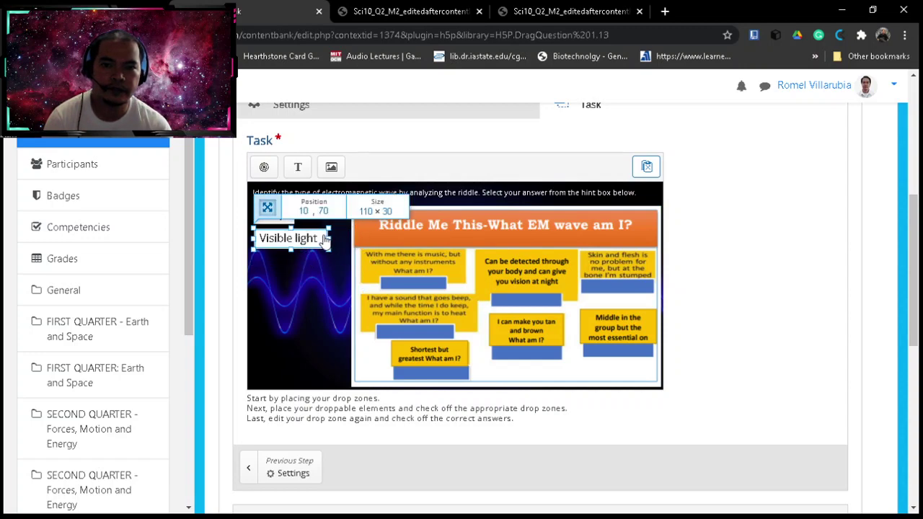
click(314, 277)
Add a 'Gamma ray' label in the left column, sized 110 × 30 to fit its text.
click(409, 14)
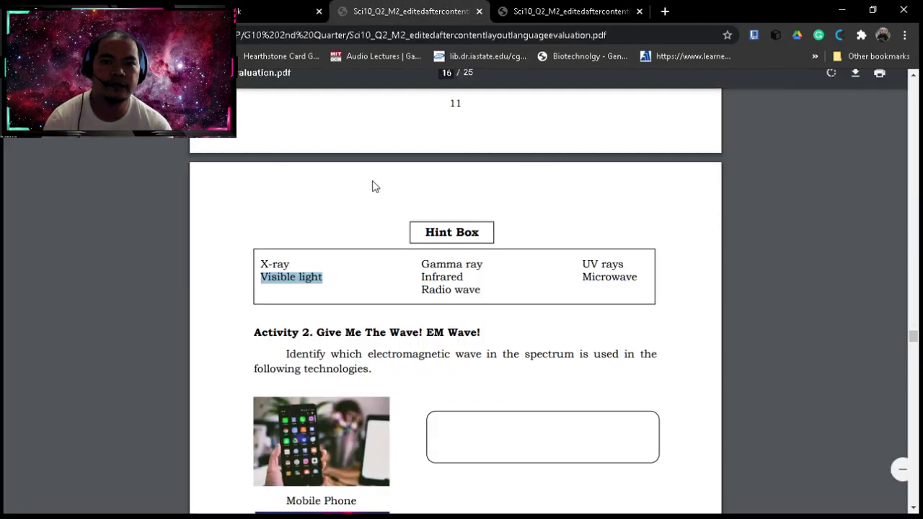
drag(421, 264, 481, 264)
key(ctrl+c)
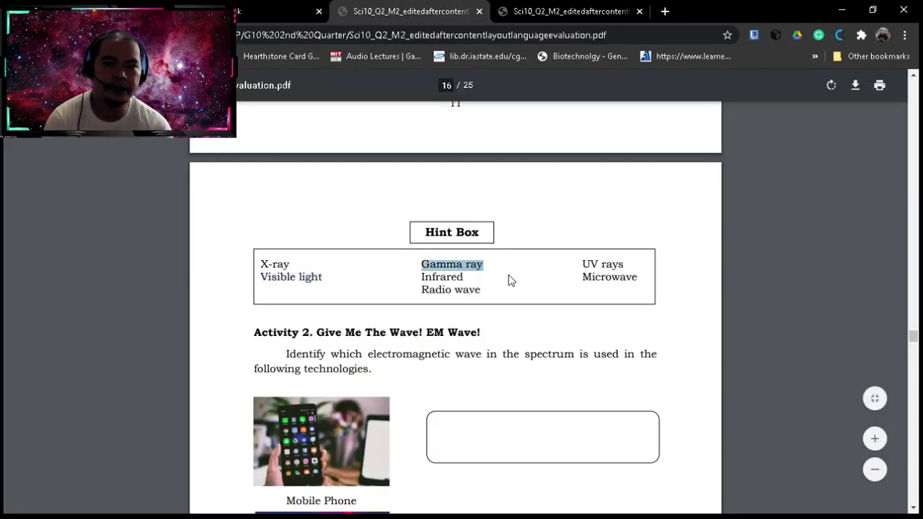
click(278, 12)
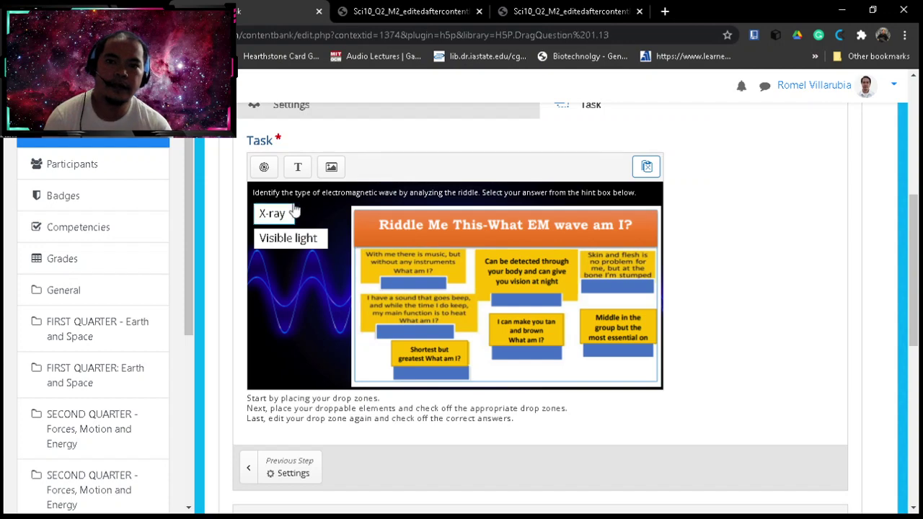
click(297, 166)
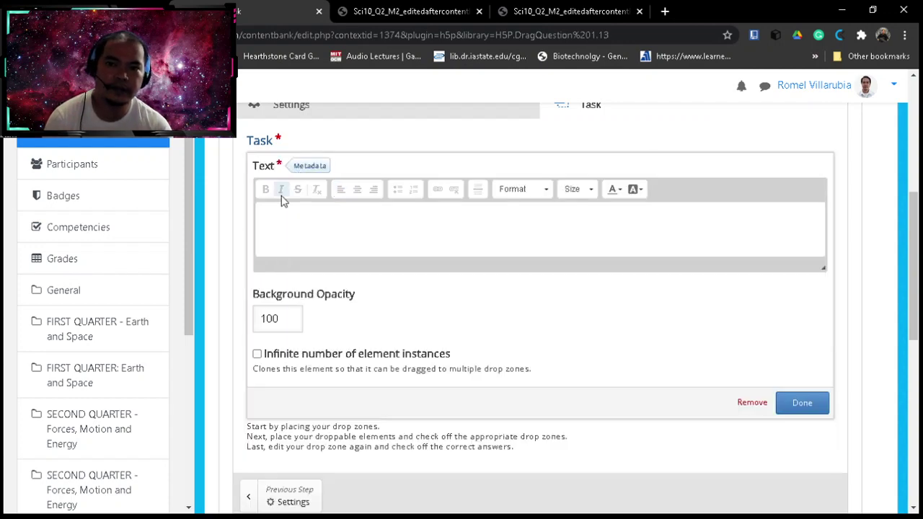
key(ctrl+v)
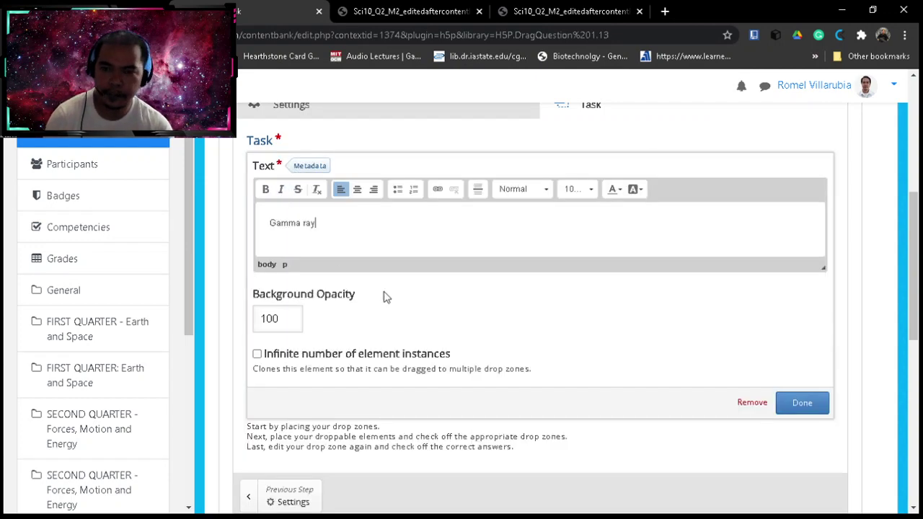
click(800, 403)
drag(434, 291, 346, 291)
drag(298, 315, 298, 288)
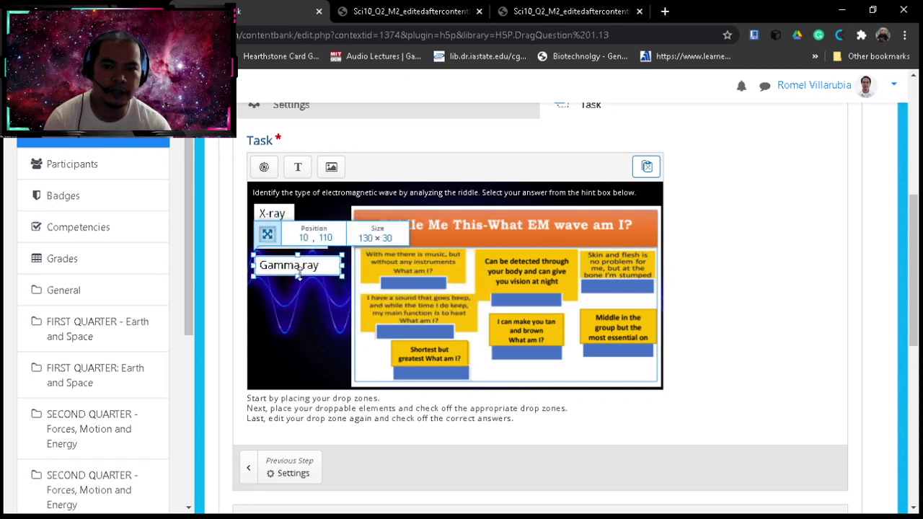
drag(343, 266, 329, 269)
click(308, 281)
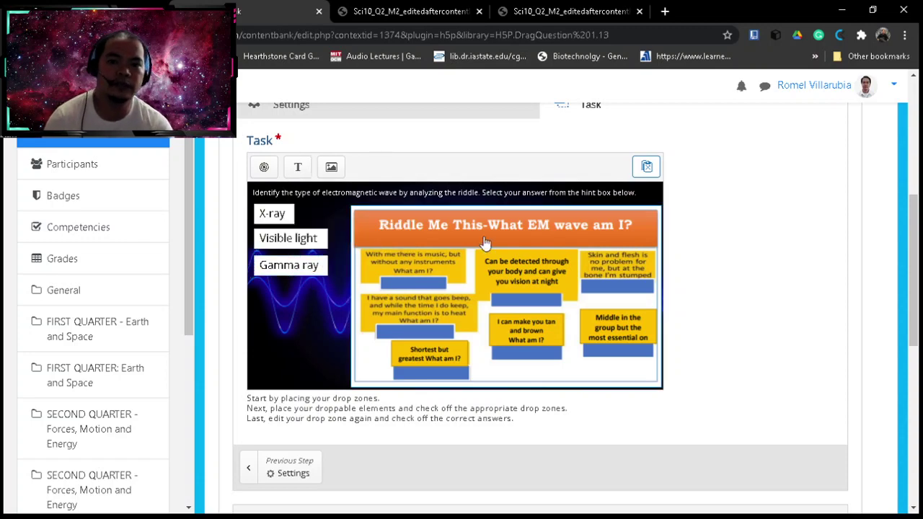
Add an 'Infrared' label from the hint box into the left column under Gamma ray.
click(394, 13)
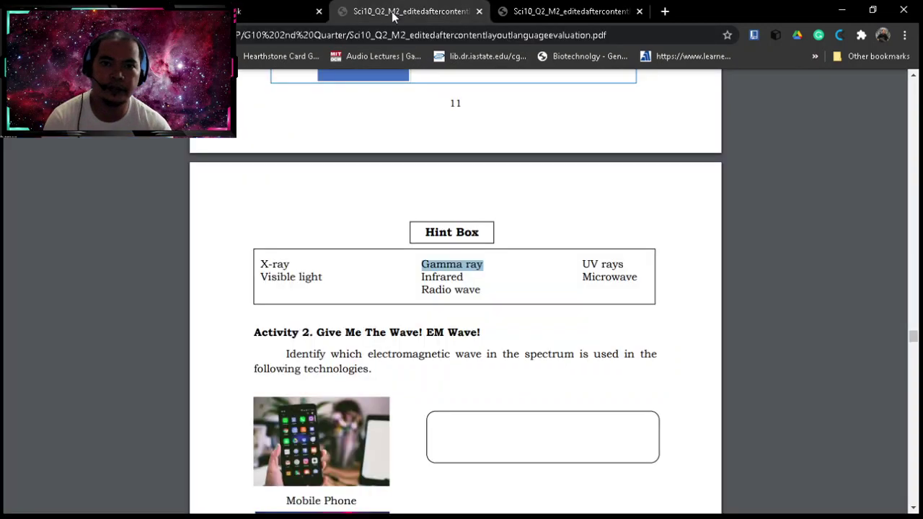
drag(423, 278, 463, 280)
key(ctrl+c)
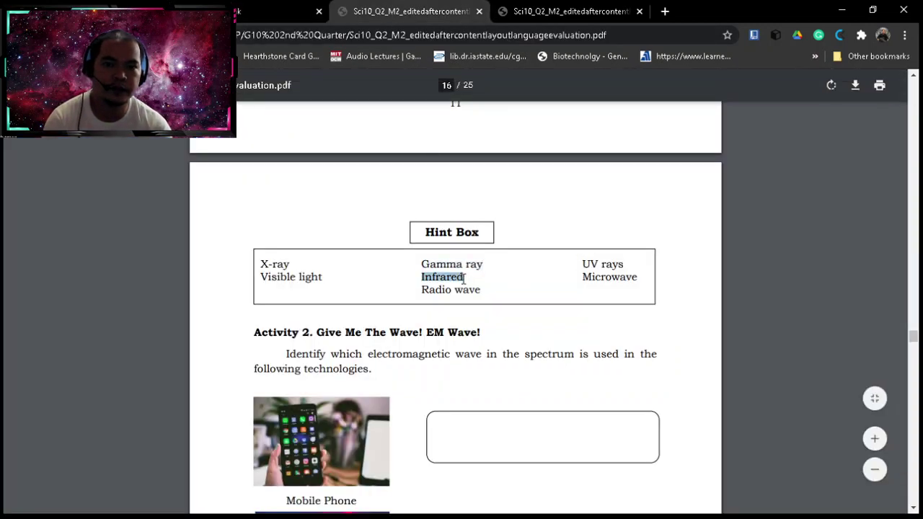
click(243, 14)
click(296, 165)
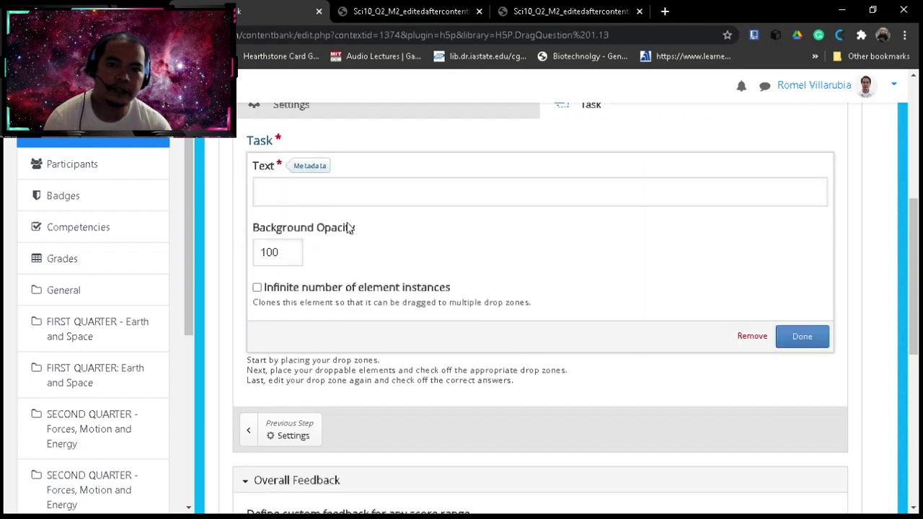
click(307, 193)
key(ctrl+v)
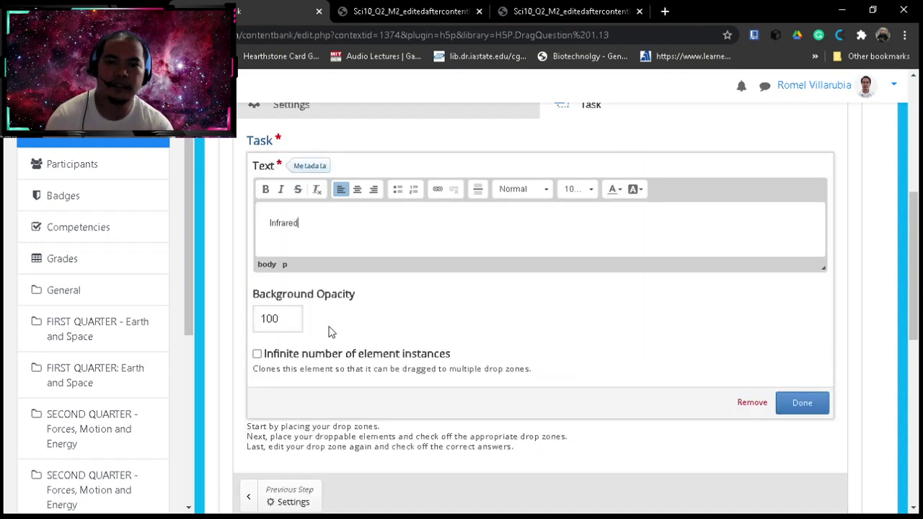
click(795, 404)
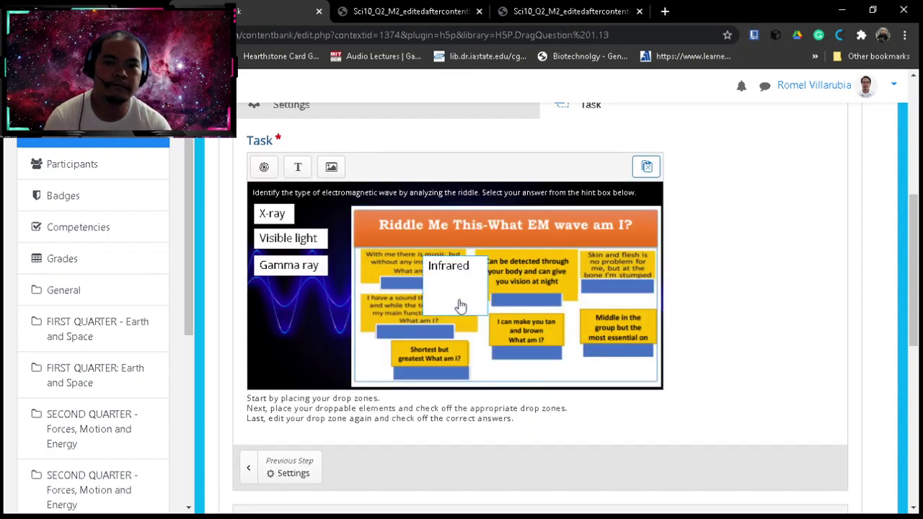
drag(457, 305, 309, 293)
click(301, 321)
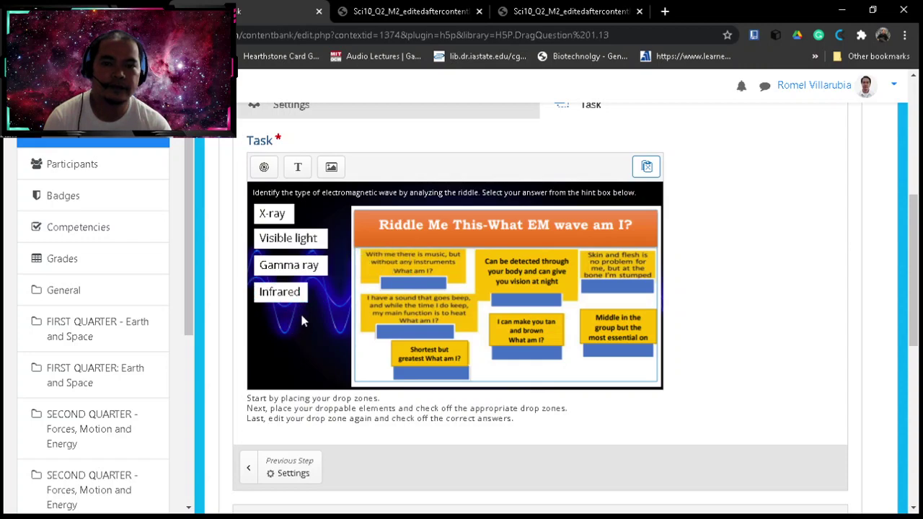
Add a one-line 'Radio wave' label from the hint box below Infrared.
click(422, 16)
drag(421, 289, 480, 289)
key(ctrl+c)
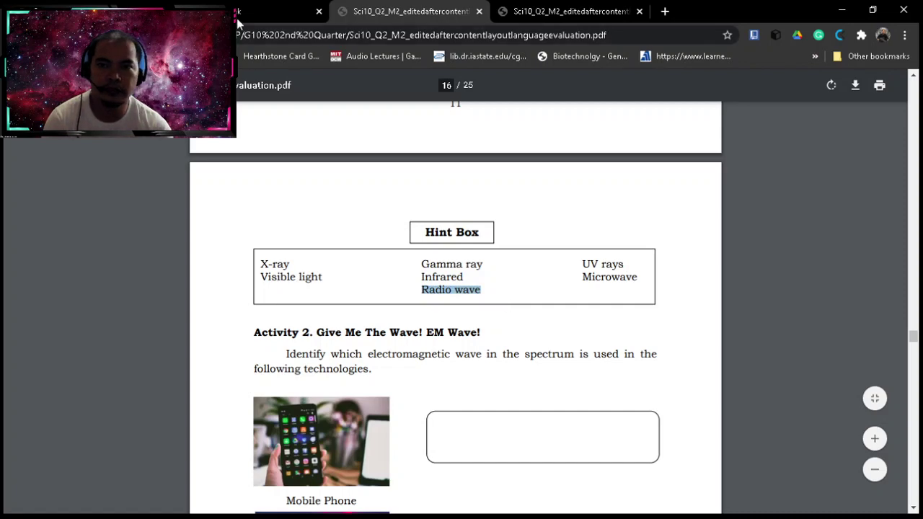
click(241, 16)
click(296, 167)
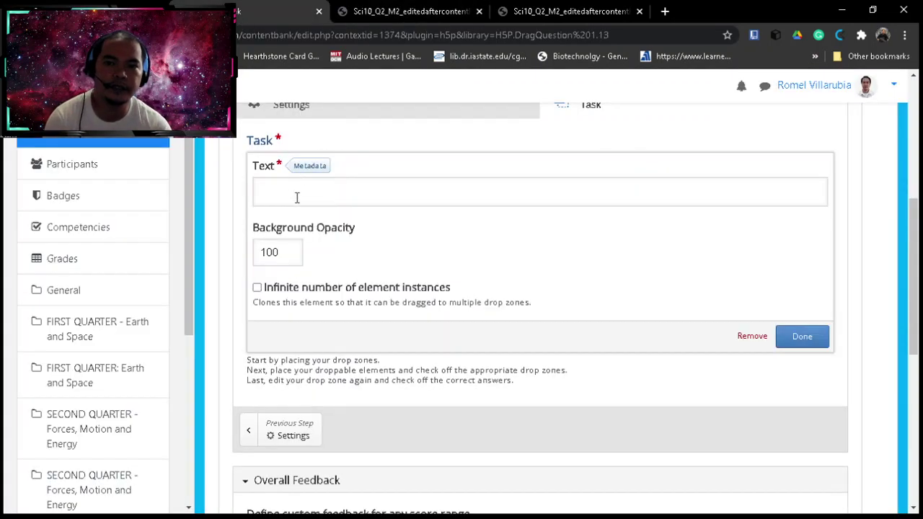
click(290, 202)
key(ctrl+v)
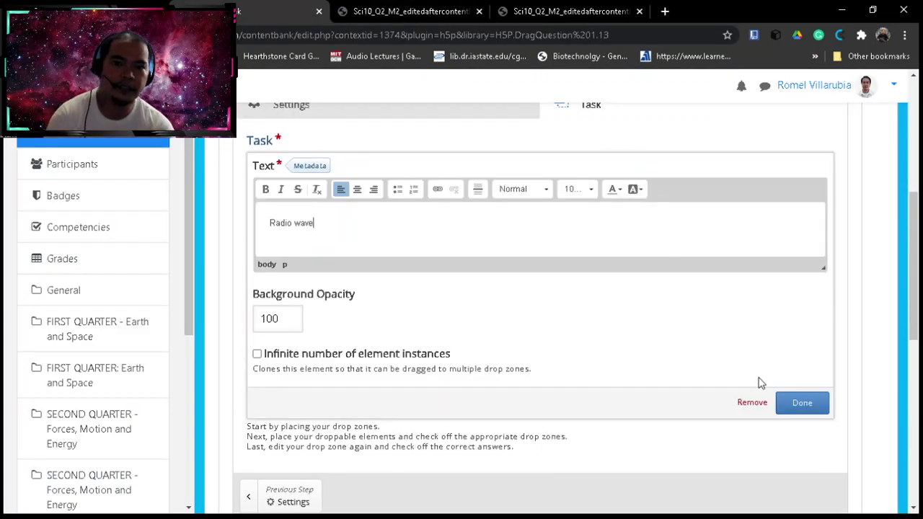
click(800, 403)
drag(464, 294, 350, 338)
drag(301, 370, 329, 317)
click(311, 348)
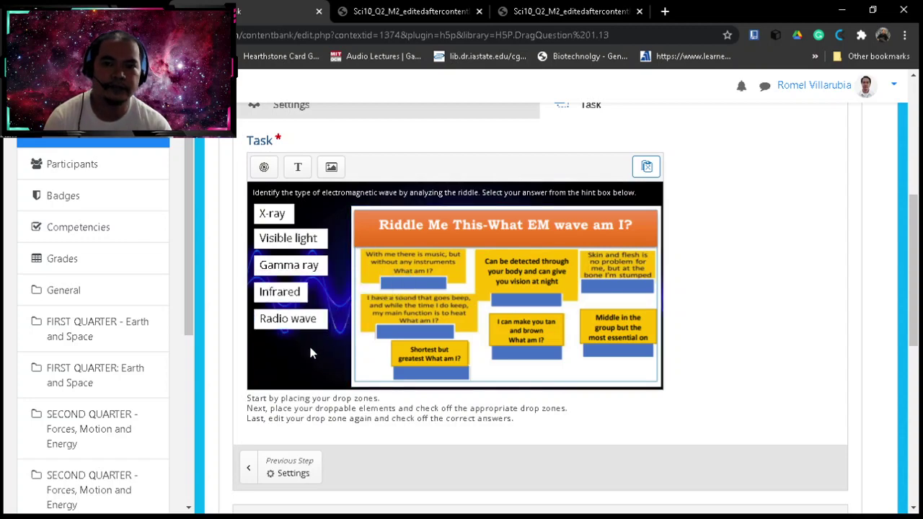
Add a 'UV rays' text label copied from the PDF hint box and place it below Radio wave.
click(426, 13)
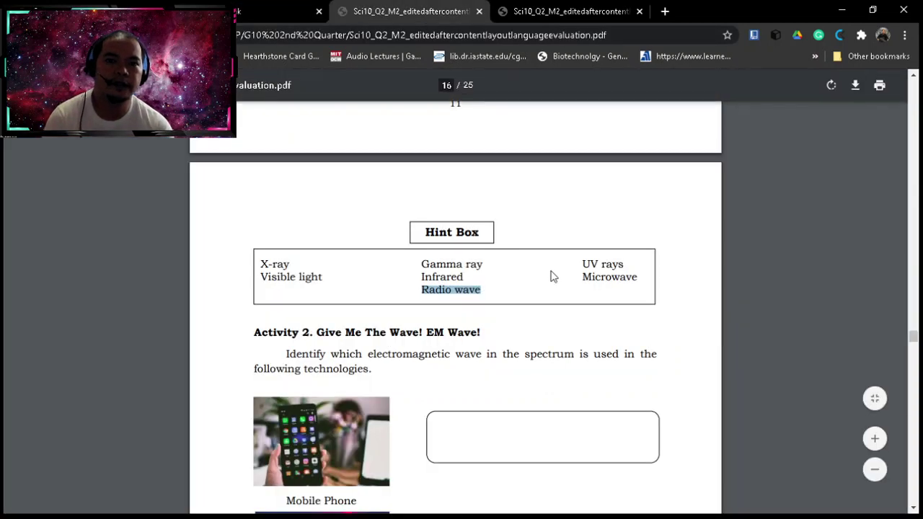
drag(580, 266, 627, 267)
key(ctrl+c)
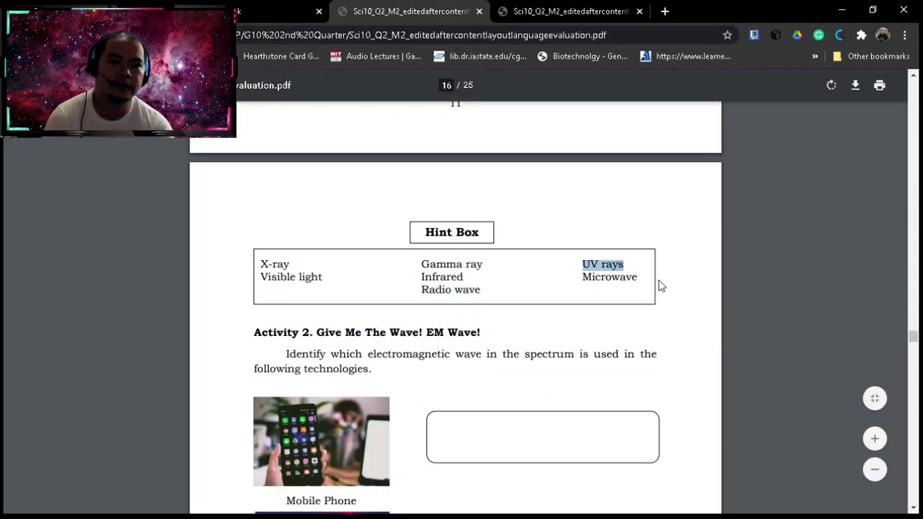
click(267, 13)
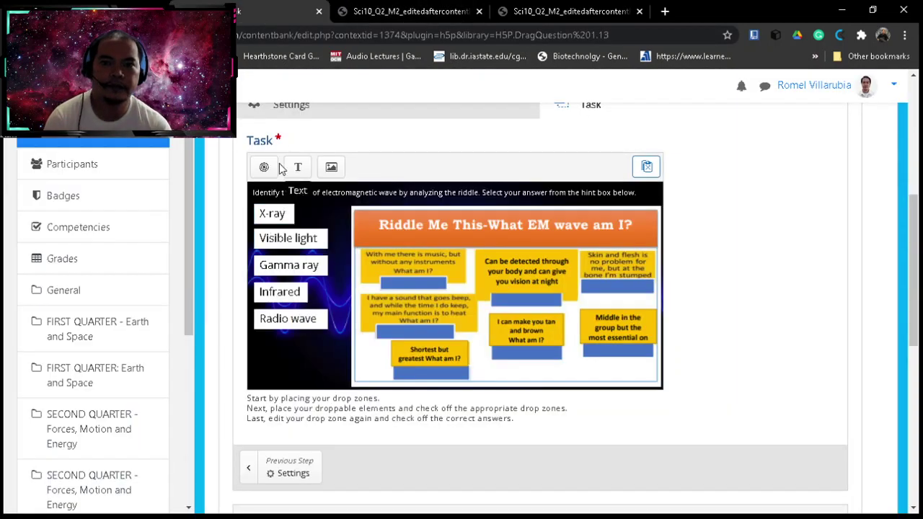
click(297, 170)
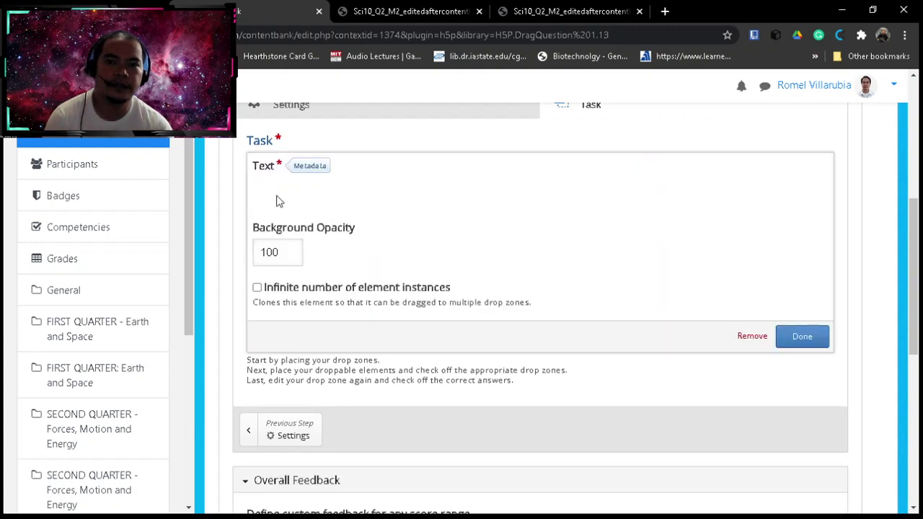
click(279, 195)
key(ctrl+v)
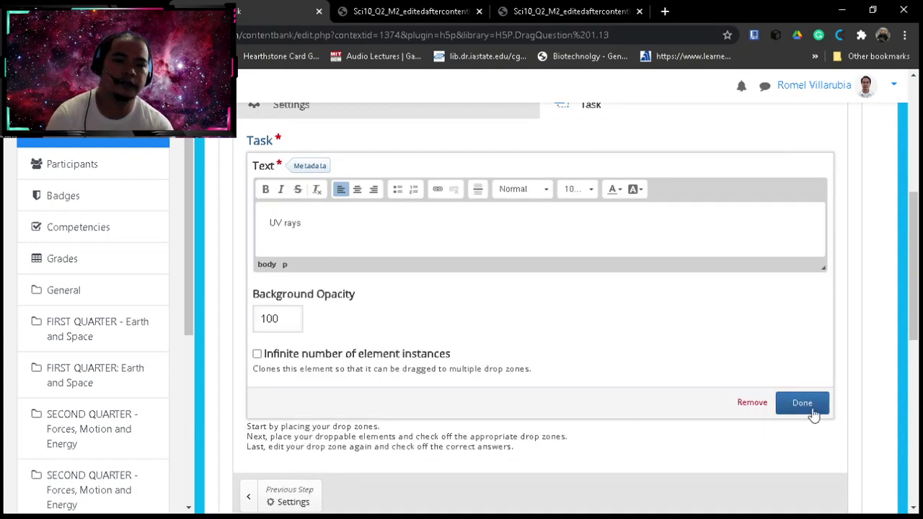
click(800, 408)
drag(457, 309, 309, 343)
click(364, 126)
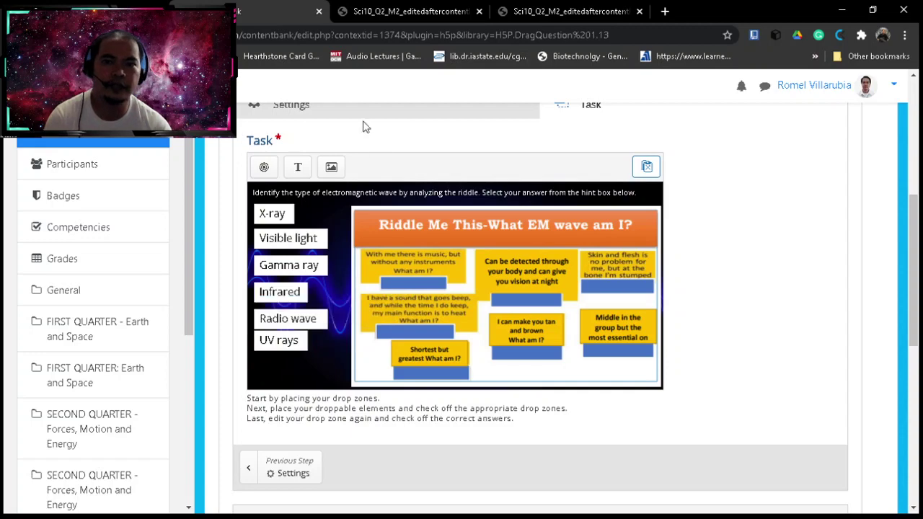
Add a 'Microwave' text label from the hint box and move it into the left column.
click(405, 12)
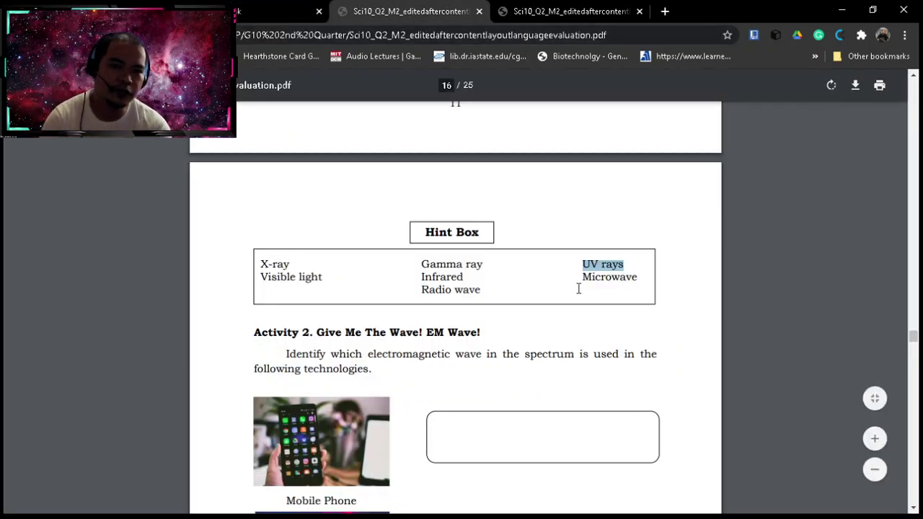
drag(581, 276, 637, 281)
key(ctrl+c)
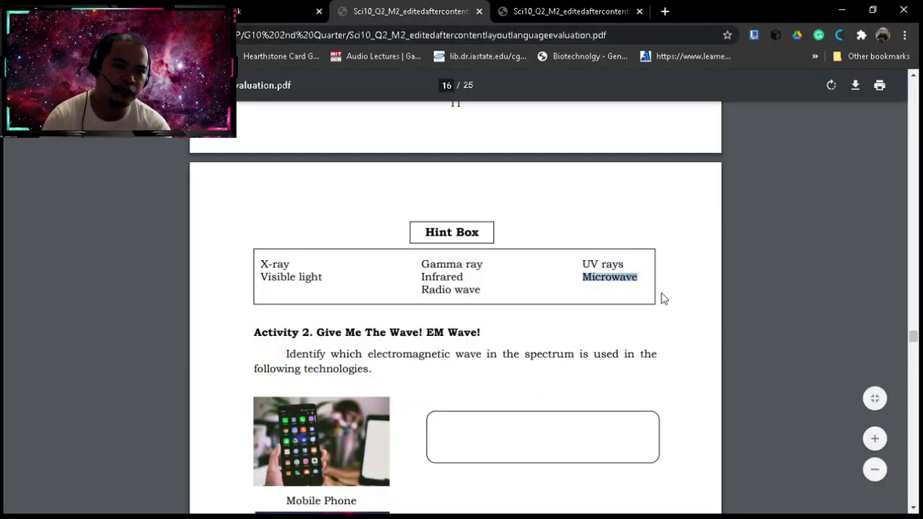
click(285, 12)
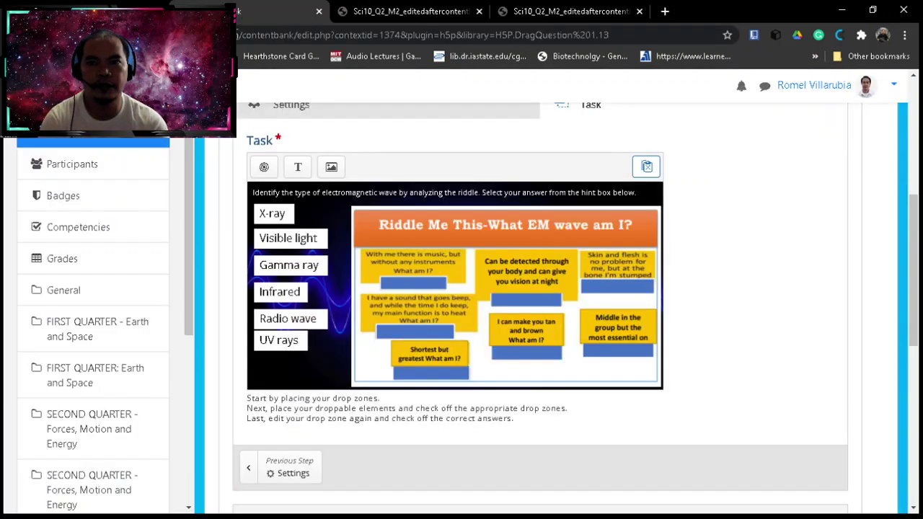
click(298, 169)
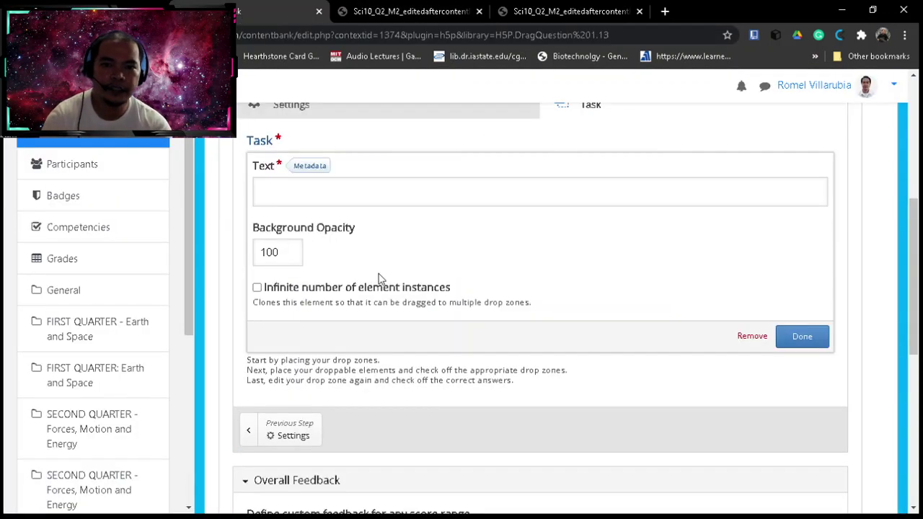
click(315, 190)
key(ctrl+v)
click(800, 403)
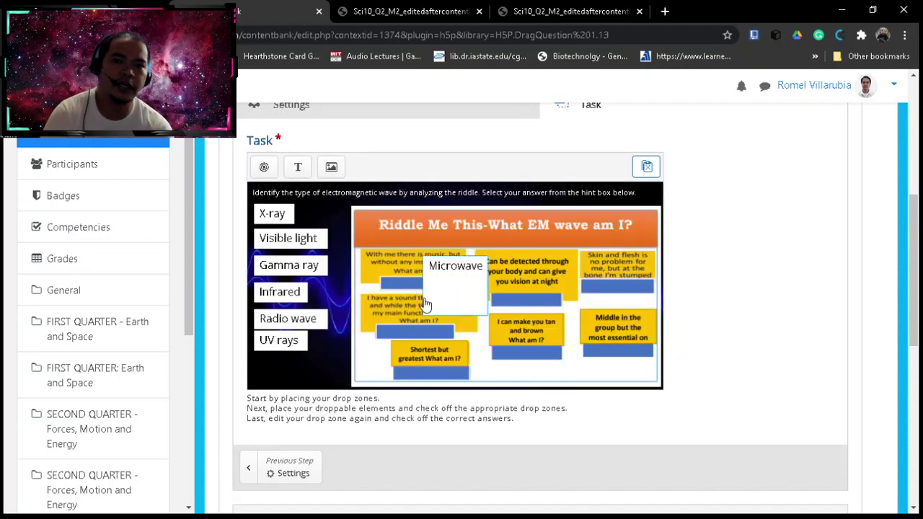
drag(472, 310, 293, 371)
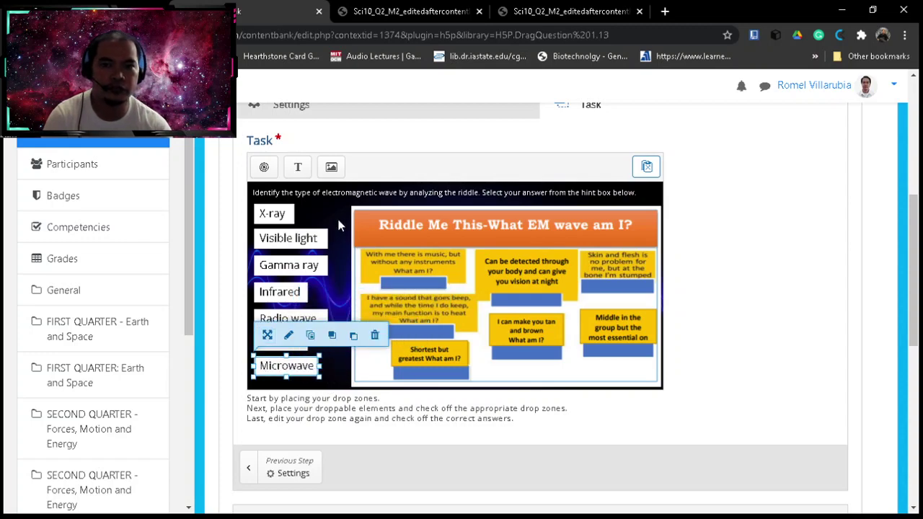
click(370, 265)
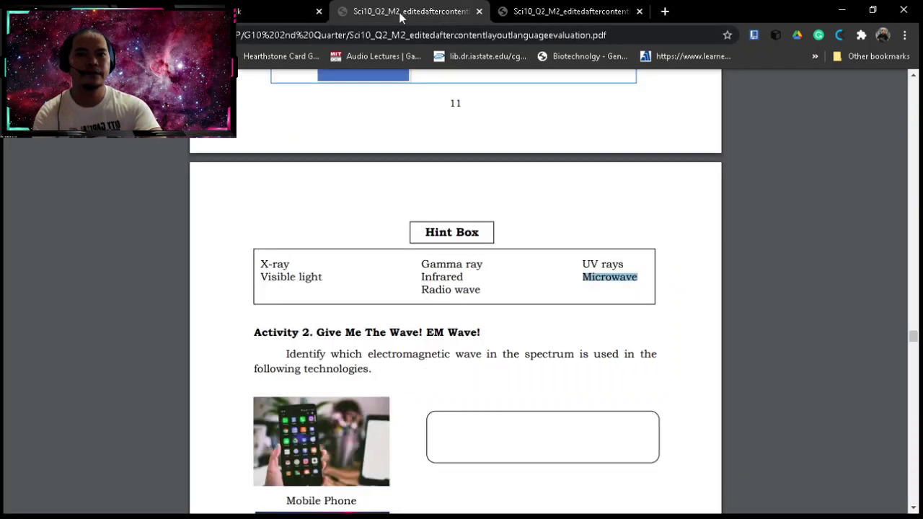
Recheck the hint box and verify the positions of the UV rays and Microwave labels.
click(402, 15)
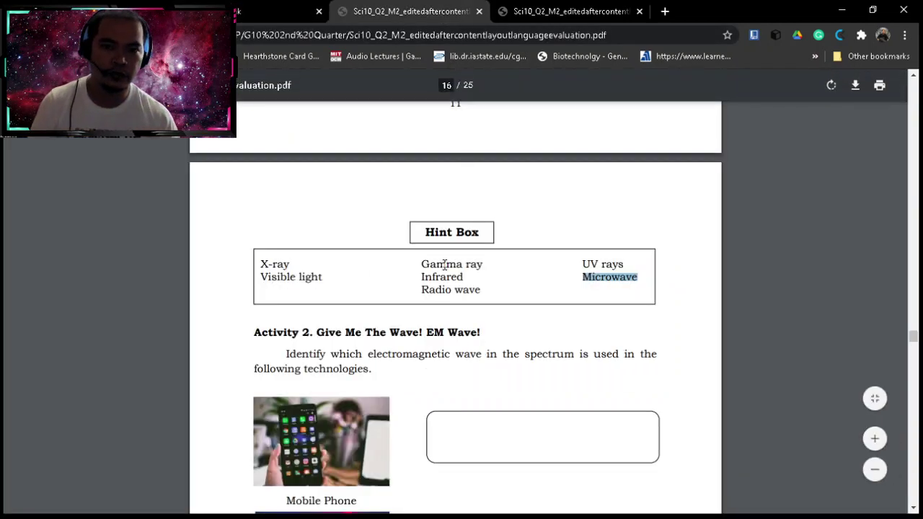
click(249, 20)
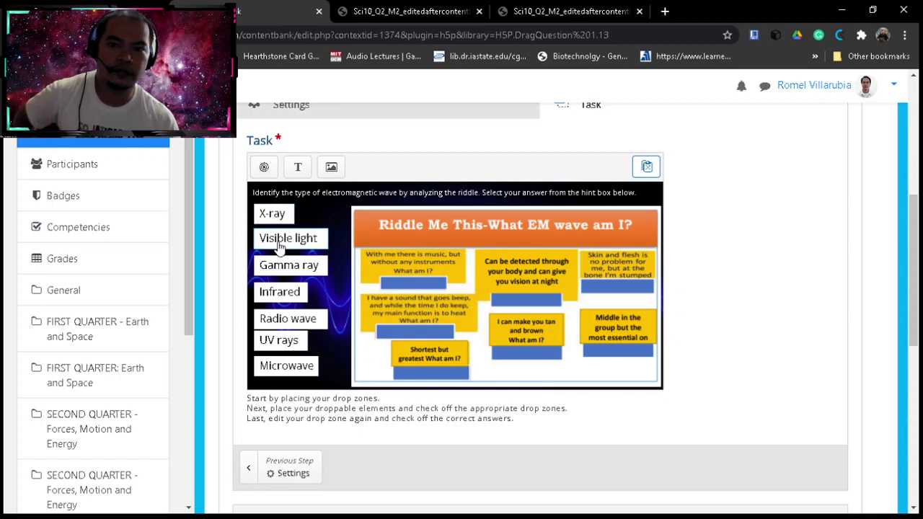
click(280, 366)
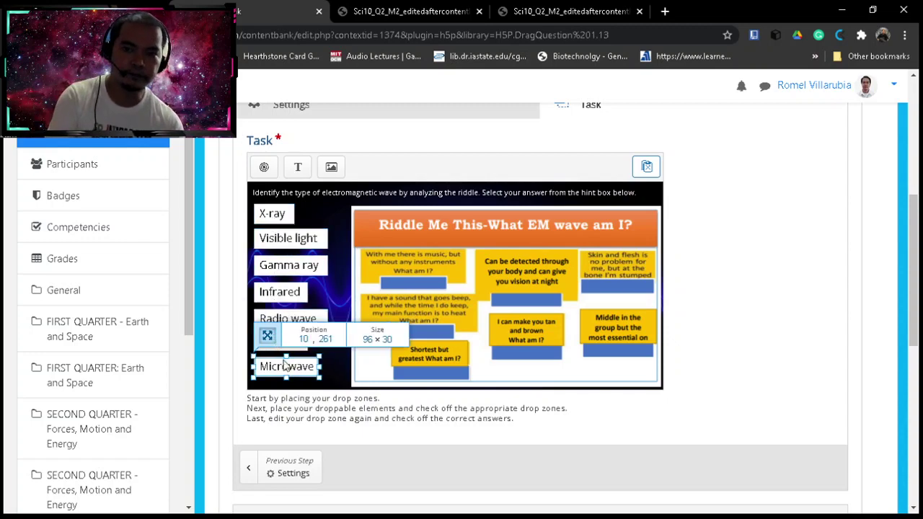
click(333, 364)
click(287, 345)
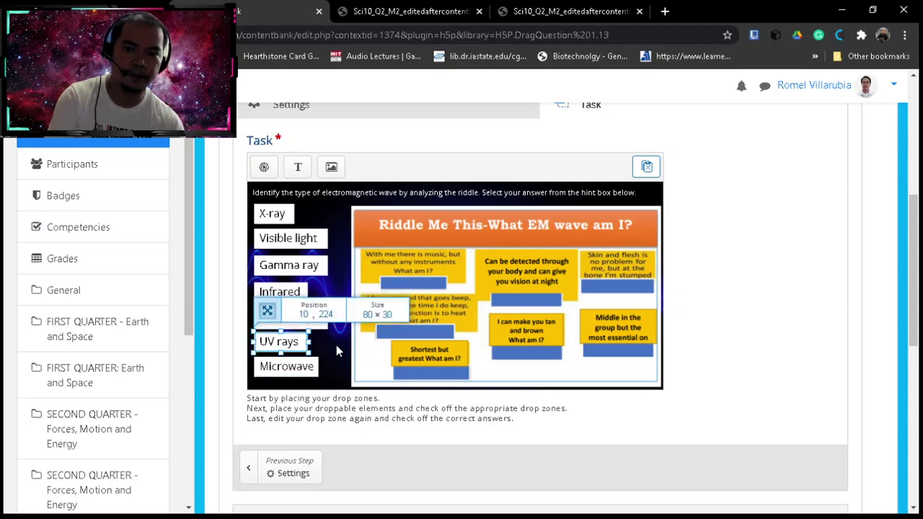
click(335, 331)
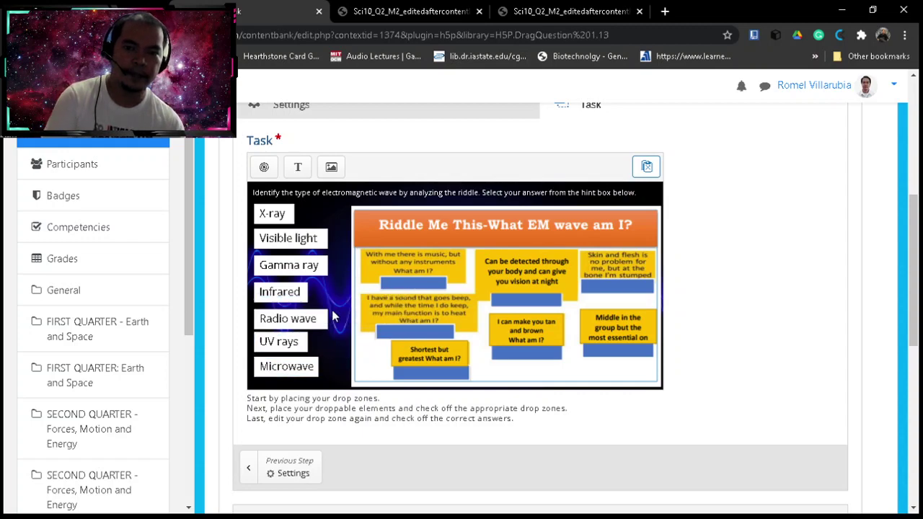
Add a drop zone labelled 'X-ray', copied from the PDF hint box, with background opacity 0.
click(264, 168)
click(285, 201)
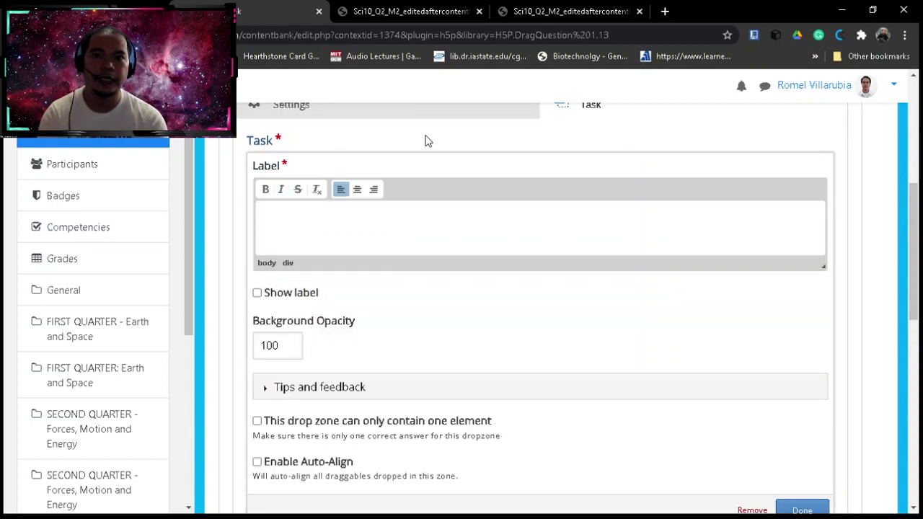
click(400, 14)
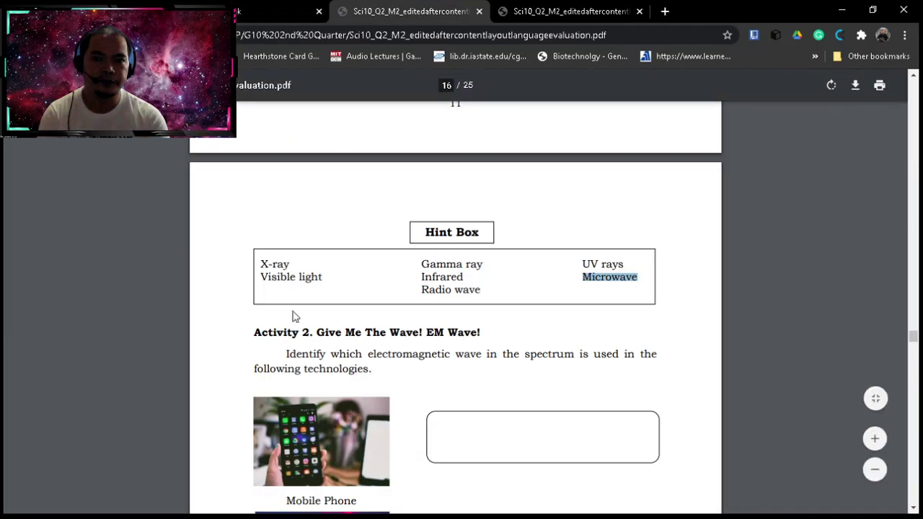
click(257, 10)
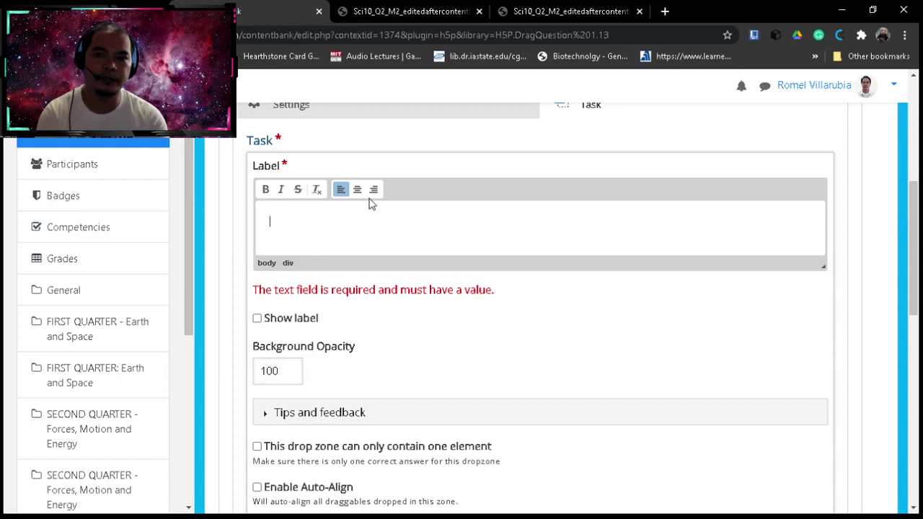
click(398, 15)
drag(299, 264, 261, 265)
key(ctrl+c)
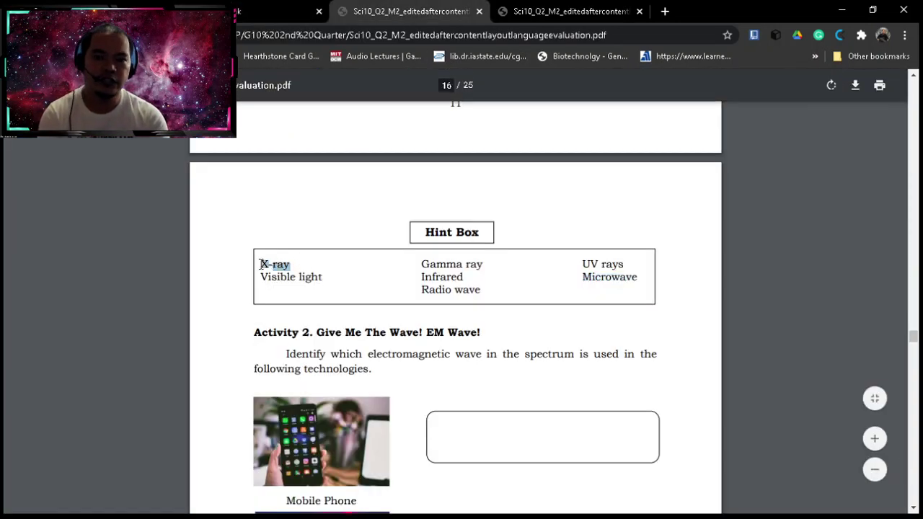
click(249, 17)
key(ctrl+v)
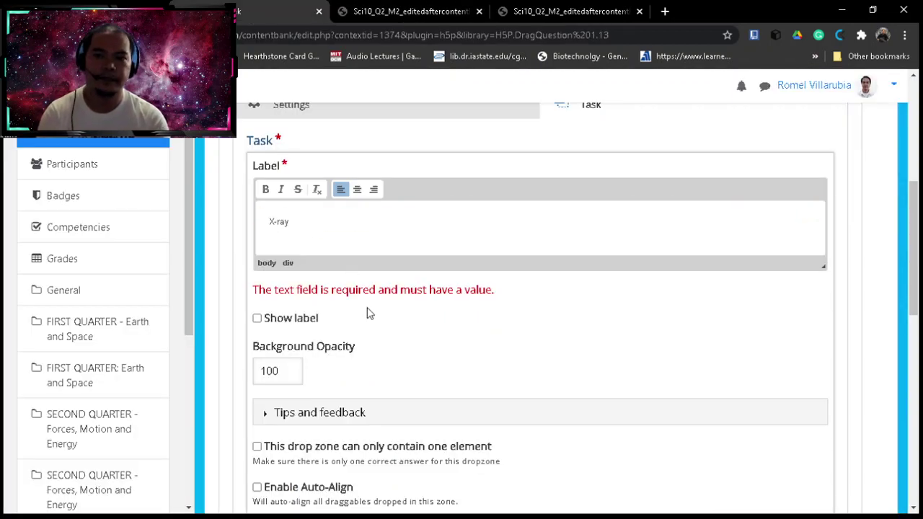
scroll(353, 319, down, 2)
drag(287, 238, 240, 242)
scroll(240, 242, down, 1)
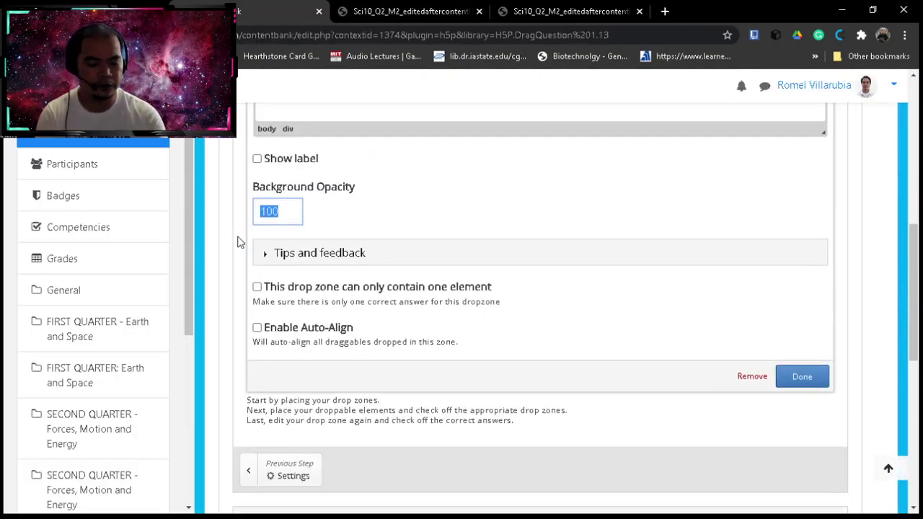
text(0)
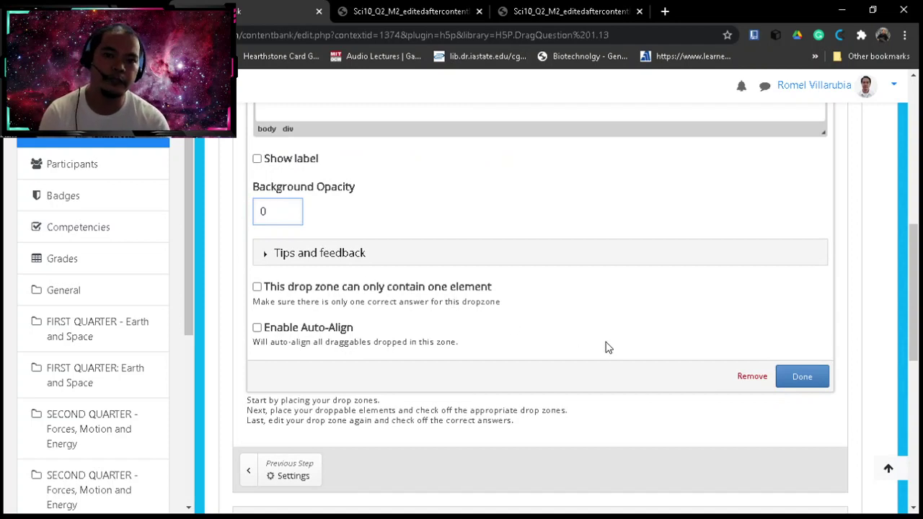
scroll(576, 310, up, 1)
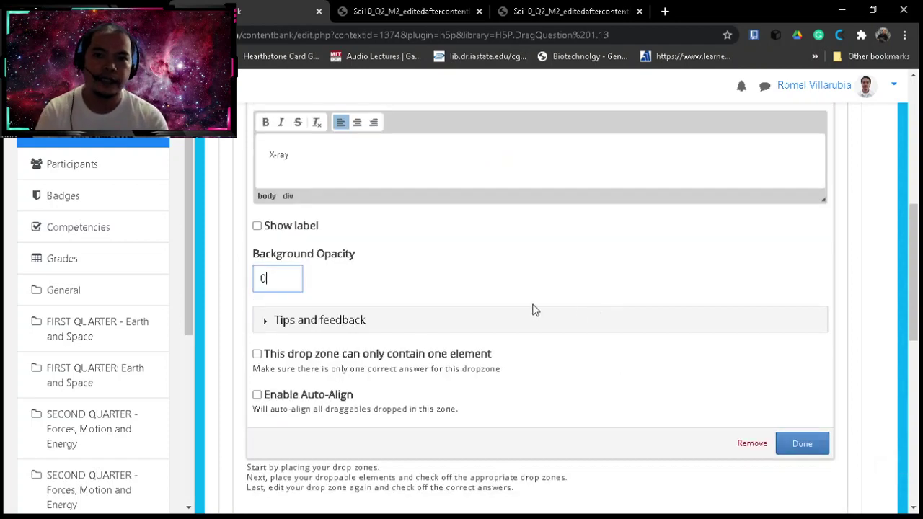
click(795, 442)
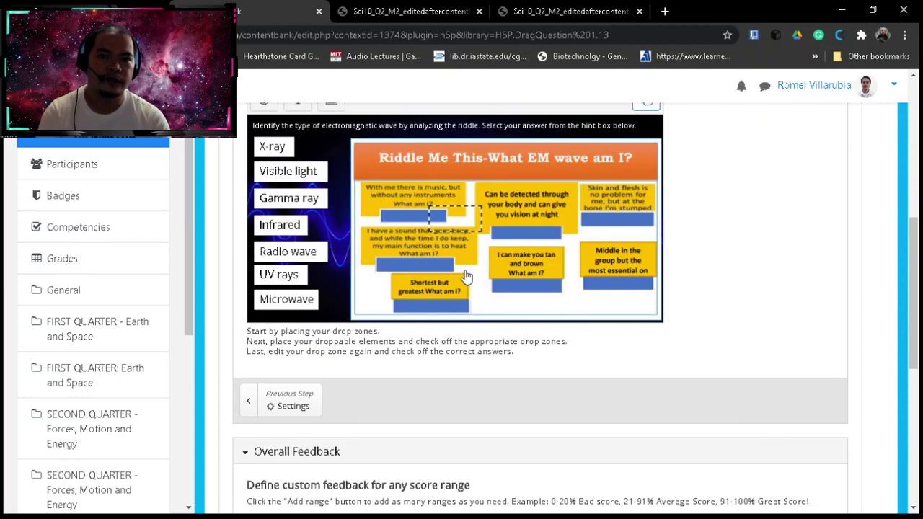
Nudge the X-ray drop zone on the riddle image and recheck its settings.
click(413, 224)
drag(413, 223, 433, 236)
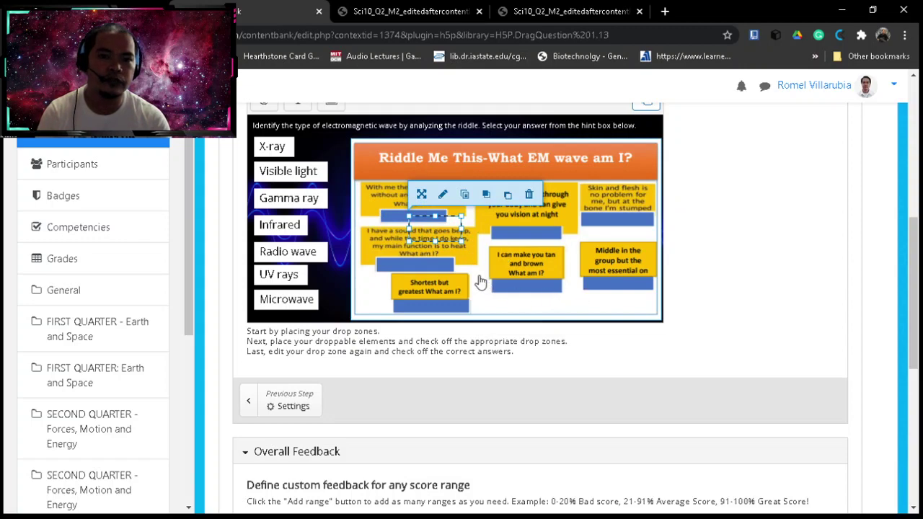
click(443, 195)
click(800, 380)
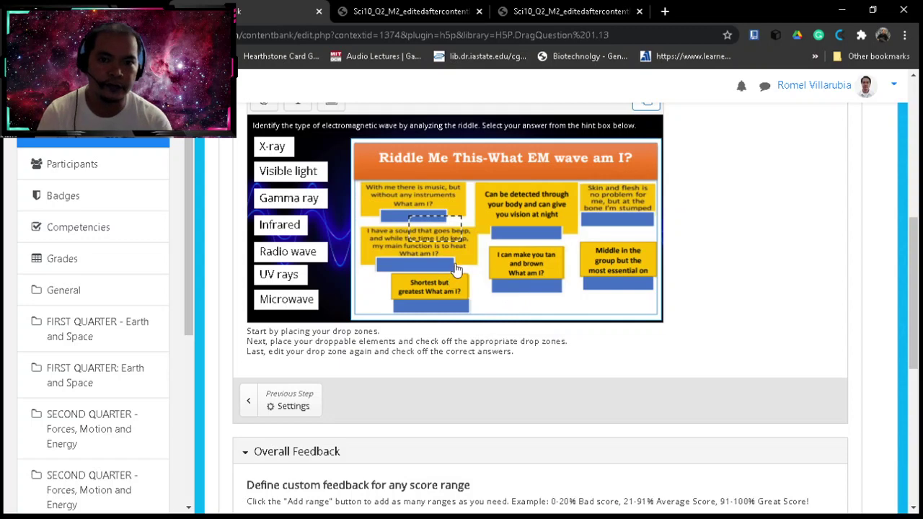
click(561, 17)
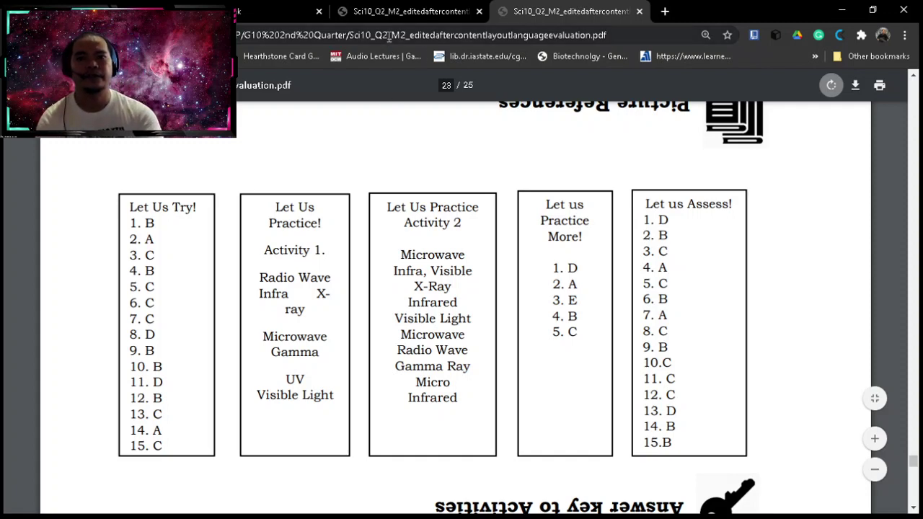
Drag the X-ray drop zone onto the Skin and flesh riddle's blue bar, nudging it left.
key(ctrl+shift+Tab)
click(257, 21)
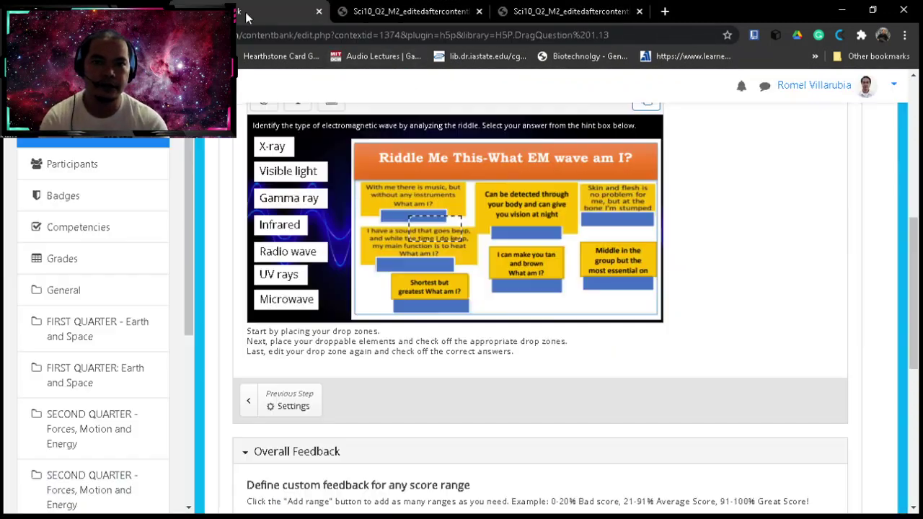
drag(434, 229, 466, 314)
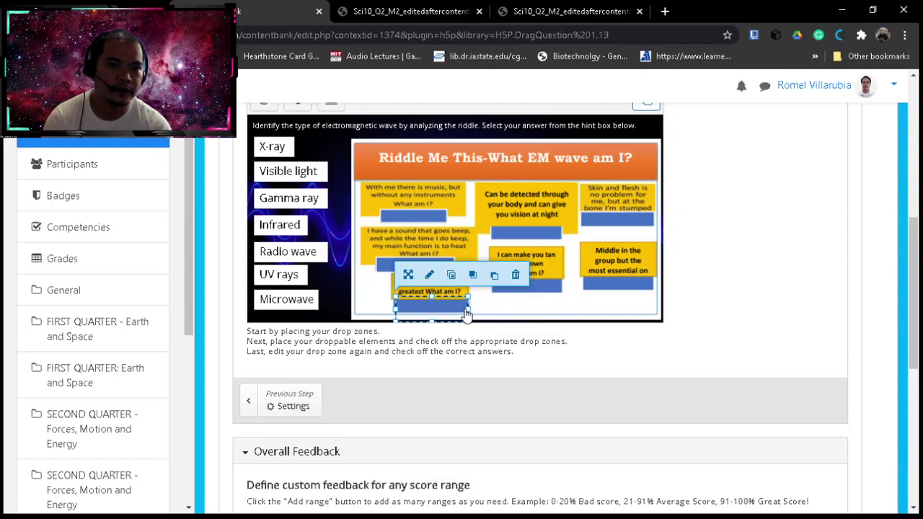
drag(449, 319, 619, 219)
key(Left)
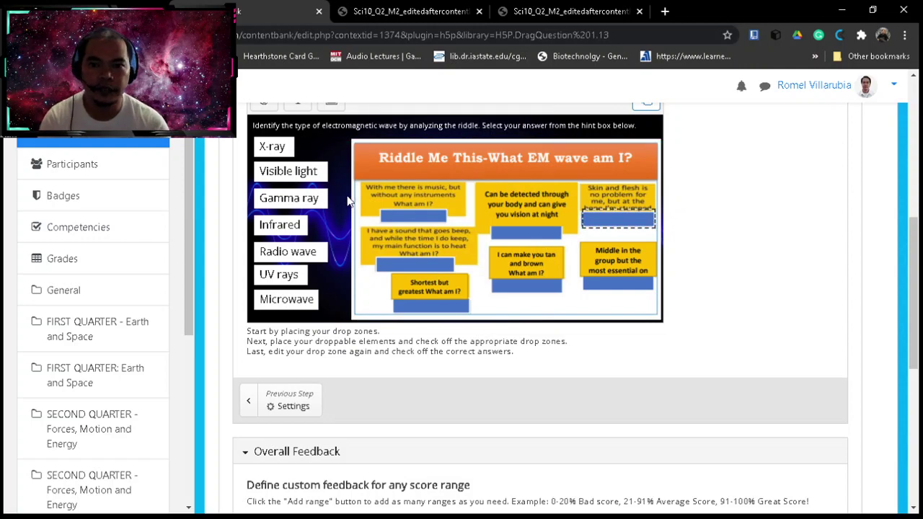
scroll(346, 202, up, 1)
Add a drop zone labelled 'Infrared', copied from the PDF hint box, with background opacity 0.
click(266, 173)
drag(267, 173, 353, 216)
click(312, 191)
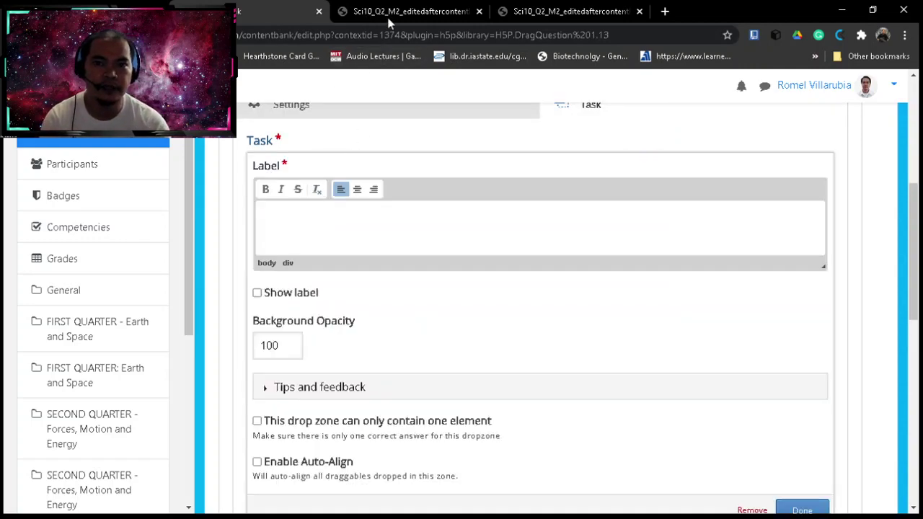
click(389, 17)
click(529, 10)
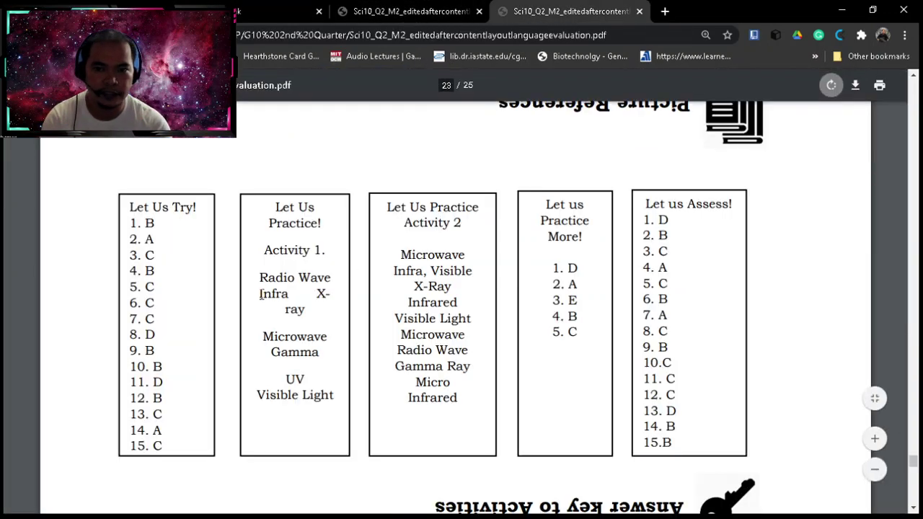
click(380, 14)
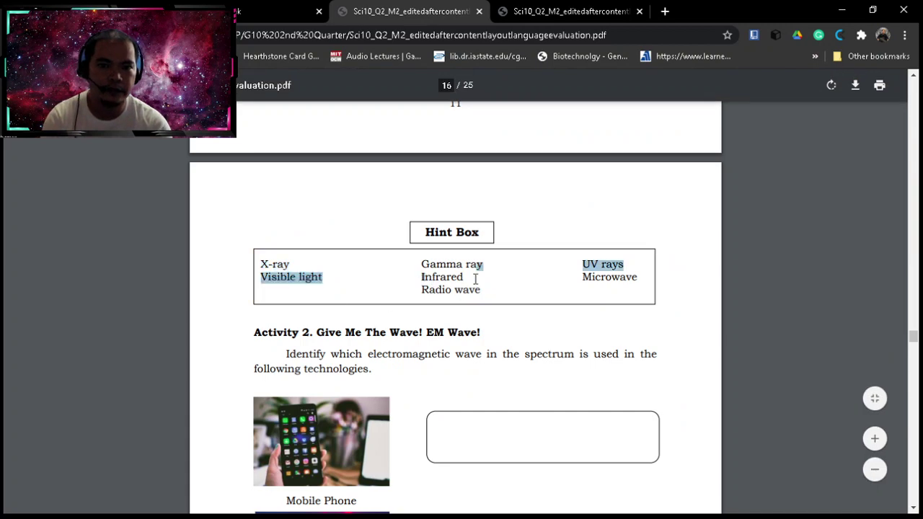
drag(424, 279, 463, 280)
key(ctrl+c)
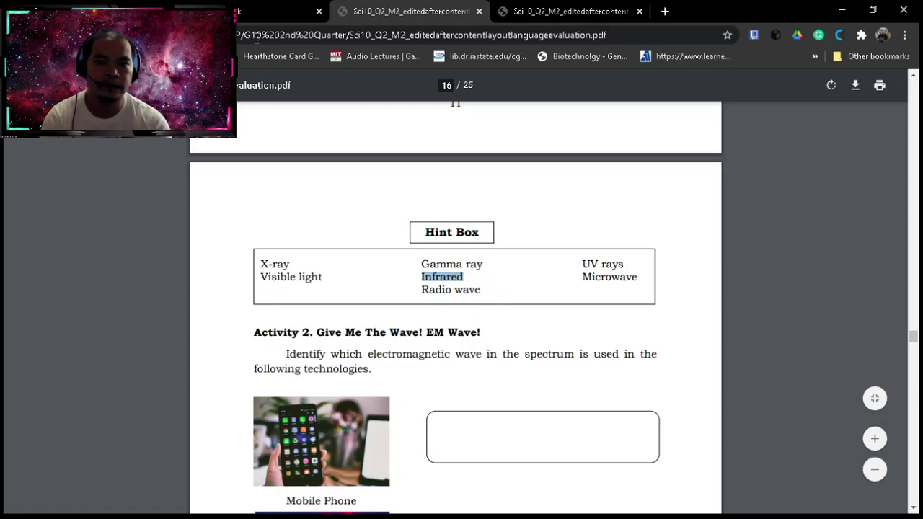
click(216, 11)
key(ctrl+v)
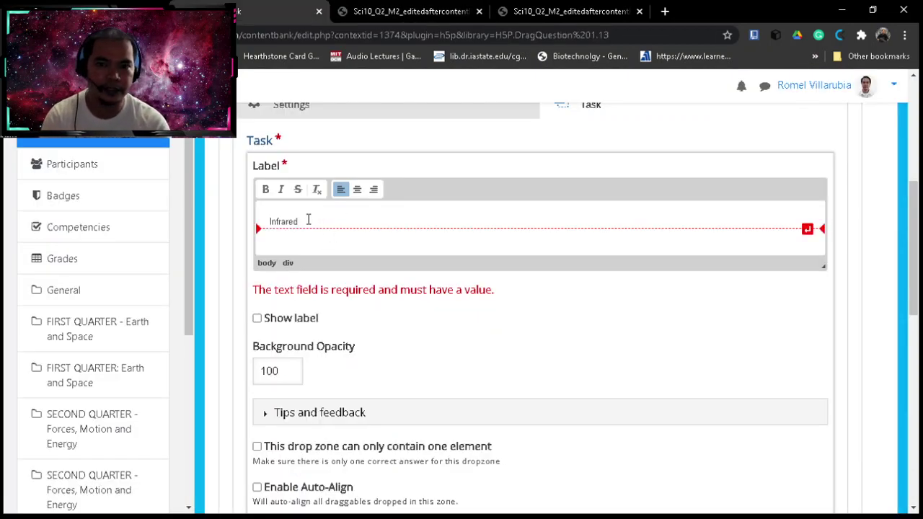
drag(307, 220, 270, 220)
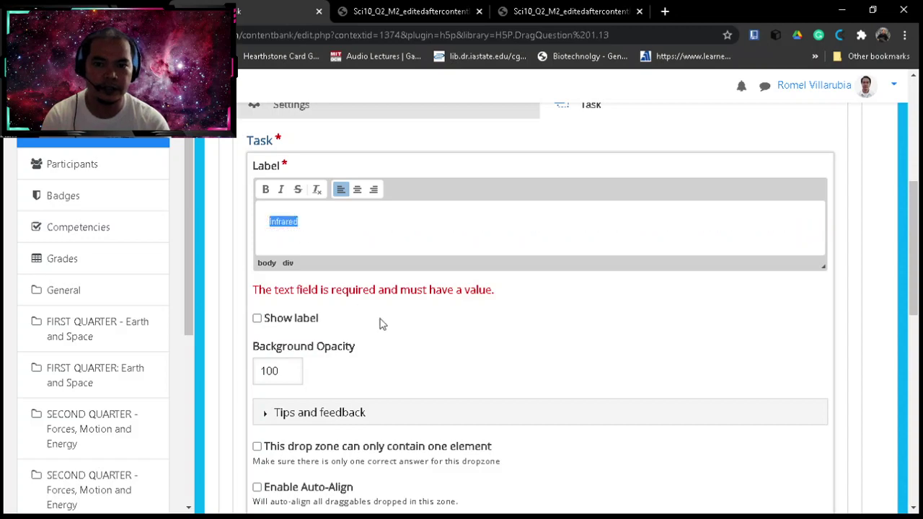
double_click(285, 374)
text(0)
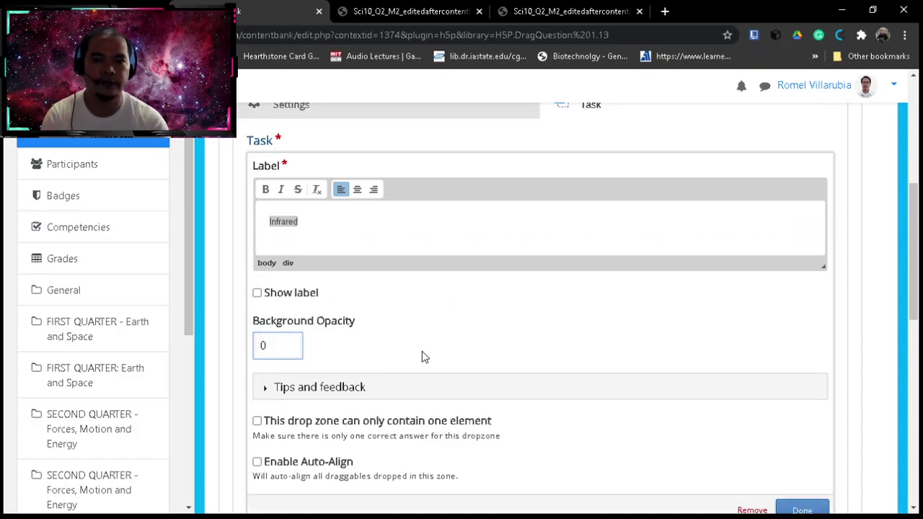
scroll(435, 350, down, 3)
click(802, 317)
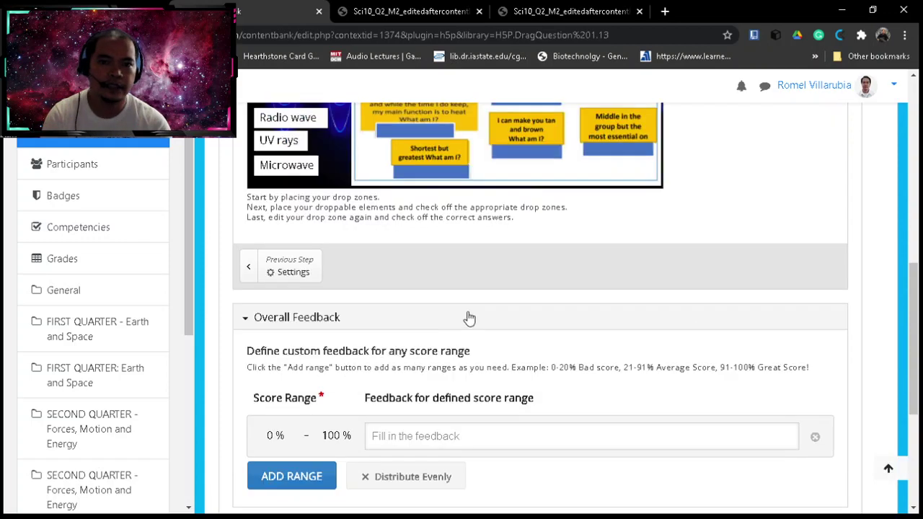
Shift the Infrared drop zone right and bring up the PDF answer key.
scroll(428, 319, up, 3)
click(485, 291)
drag(484, 290, 523, 301)
click(542, 13)
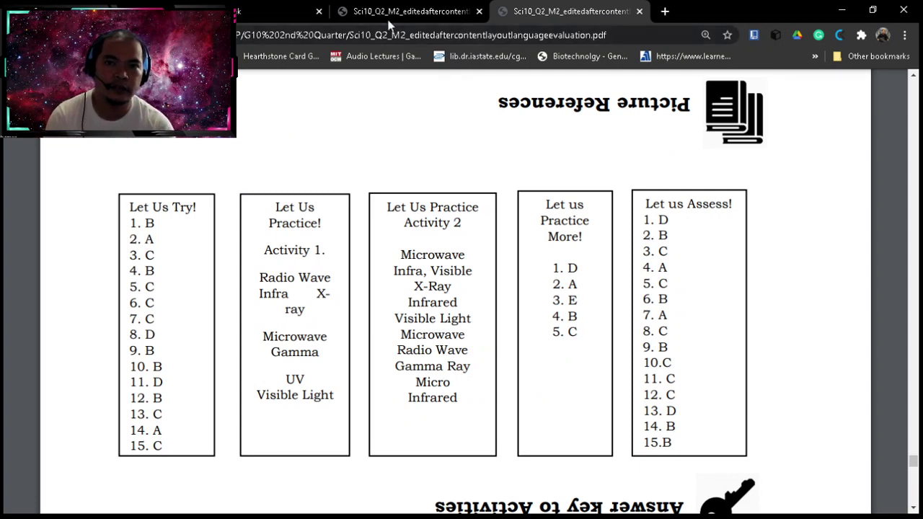
Resize the Infrared drop zone to 110 × 30 and set it on the night-vision riddle's bar at 360, 160.
click(250, 15)
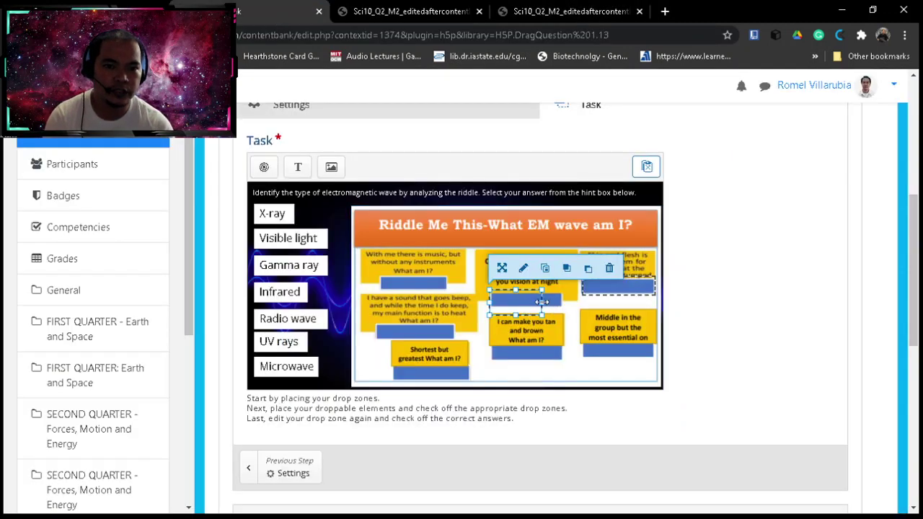
drag(546, 302, 528, 310)
click(526, 290)
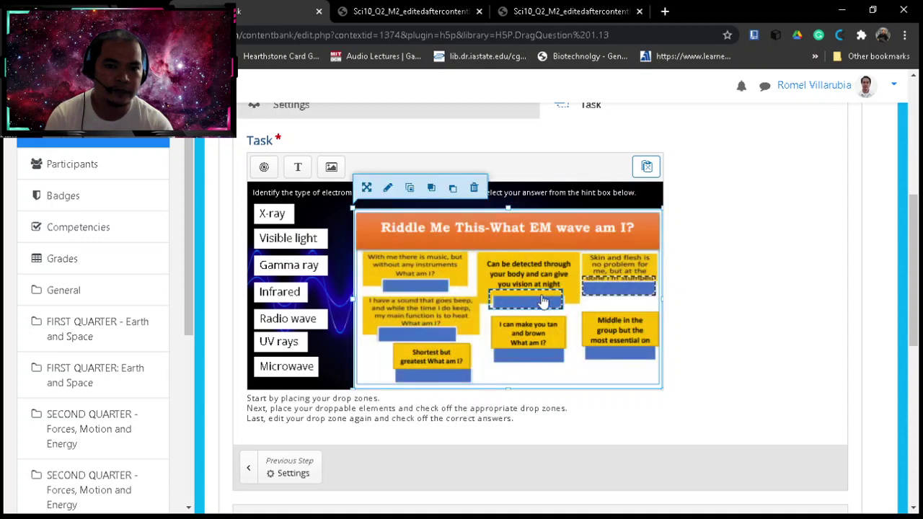
click(545, 301)
drag(526, 290, 525, 291)
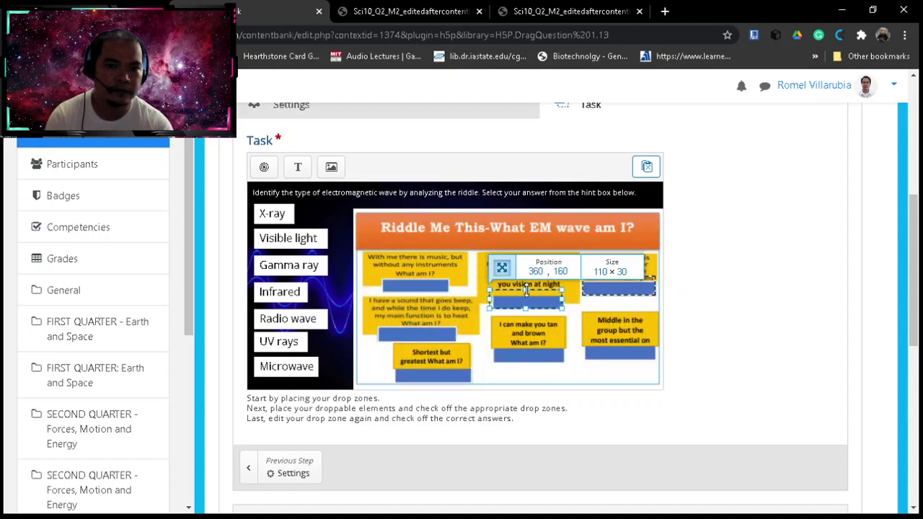
click(441, 229)
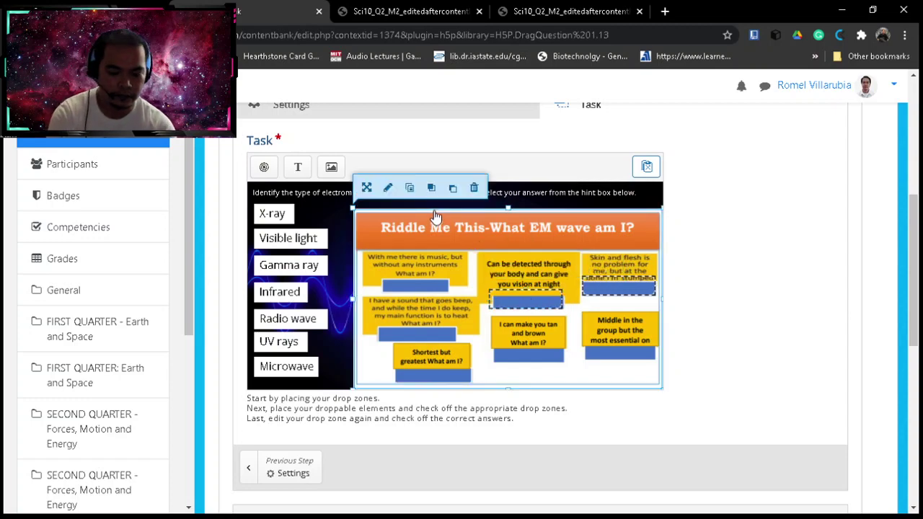
drag(435, 216, 435, 216)
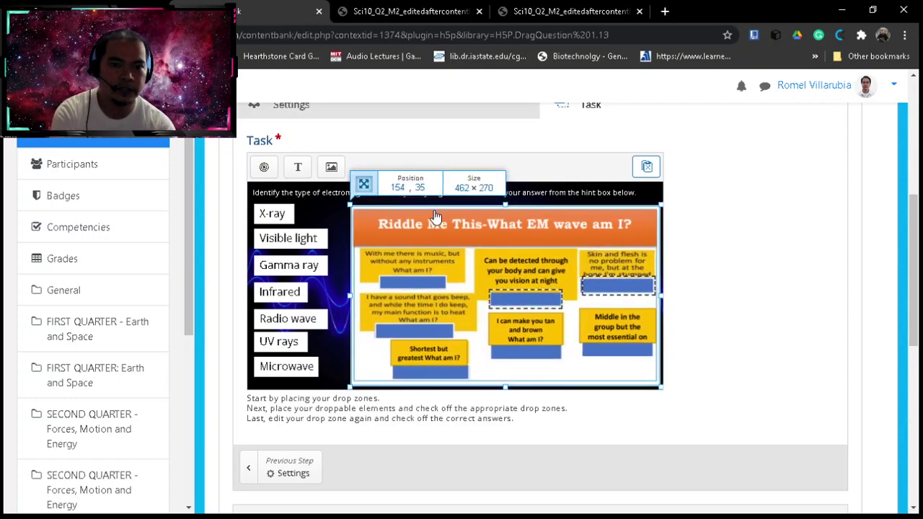
click(340, 236)
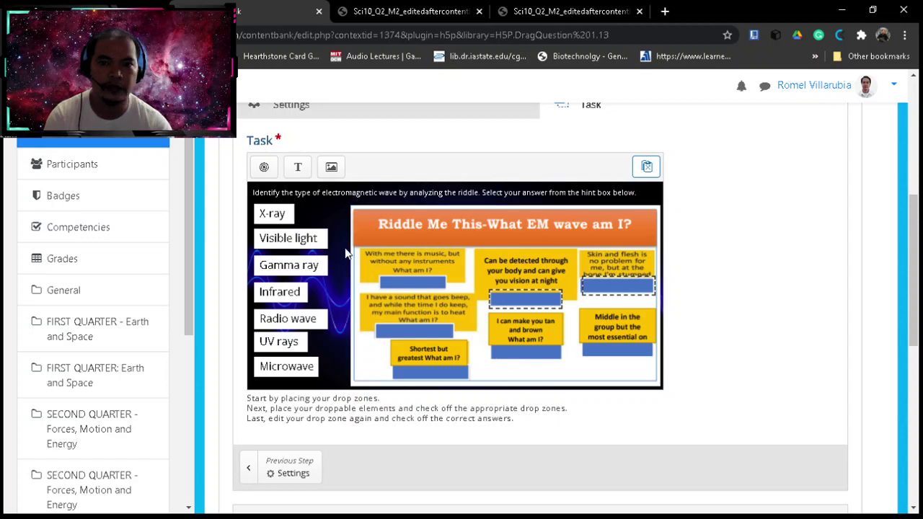
Add a drop zone labelled 'Radio Wave', copied from the answer key, with background opacity 0.
click(517, 14)
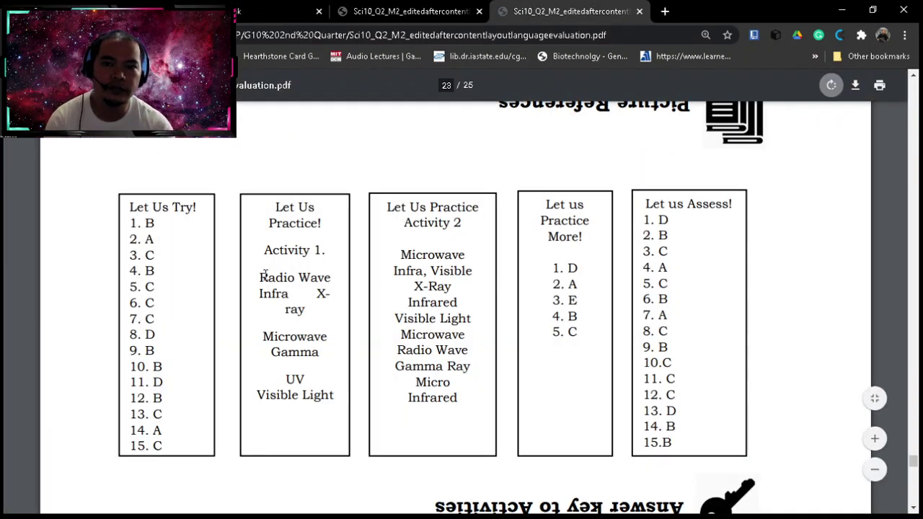
drag(259, 277, 332, 278)
key(ctrl+c)
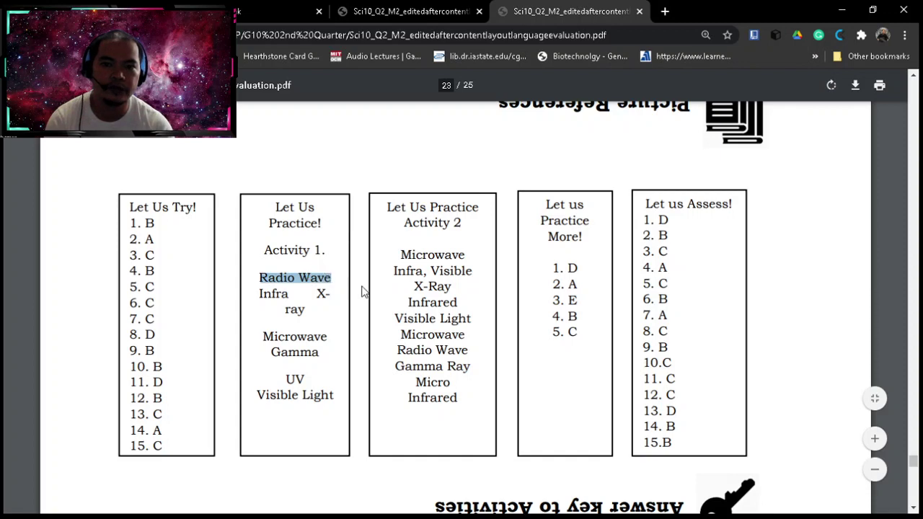
click(242, 17)
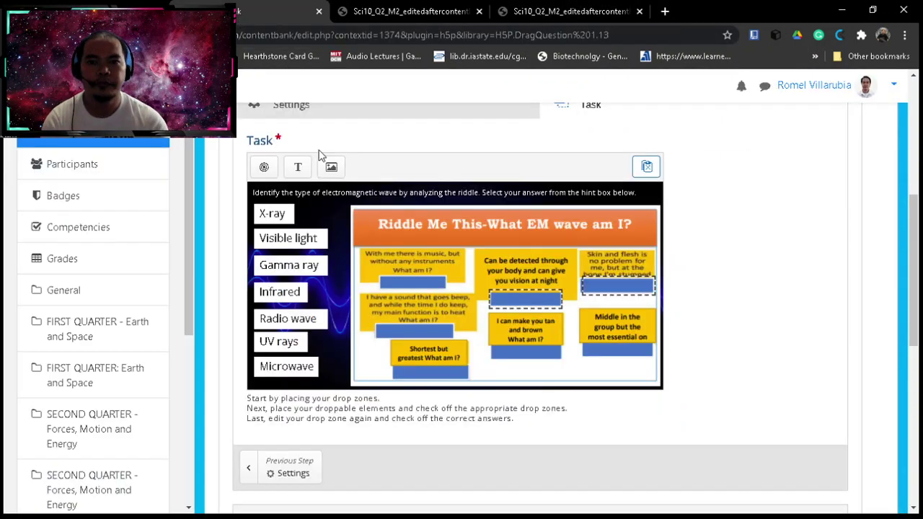
click(265, 168)
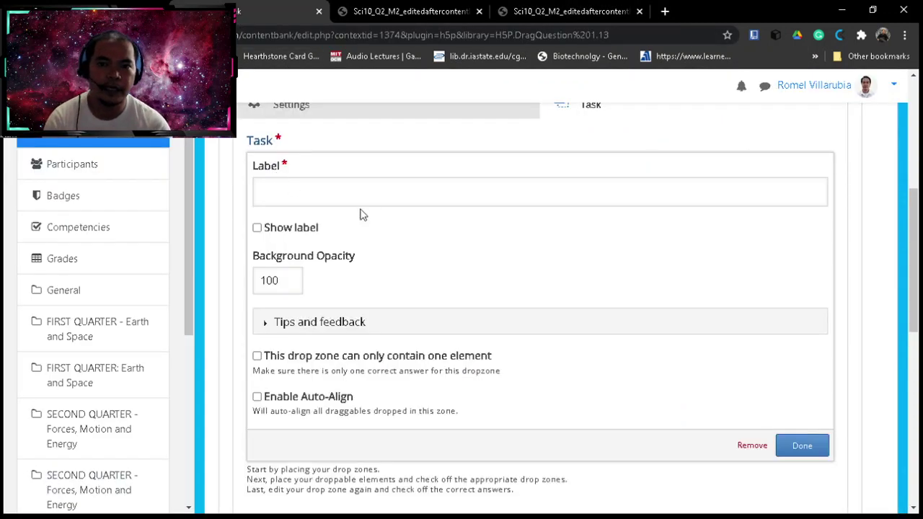
click(329, 196)
key(ctrl+v)
double_click(265, 346)
text(0)
scroll(610, 367, down, 2)
click(777, 376)
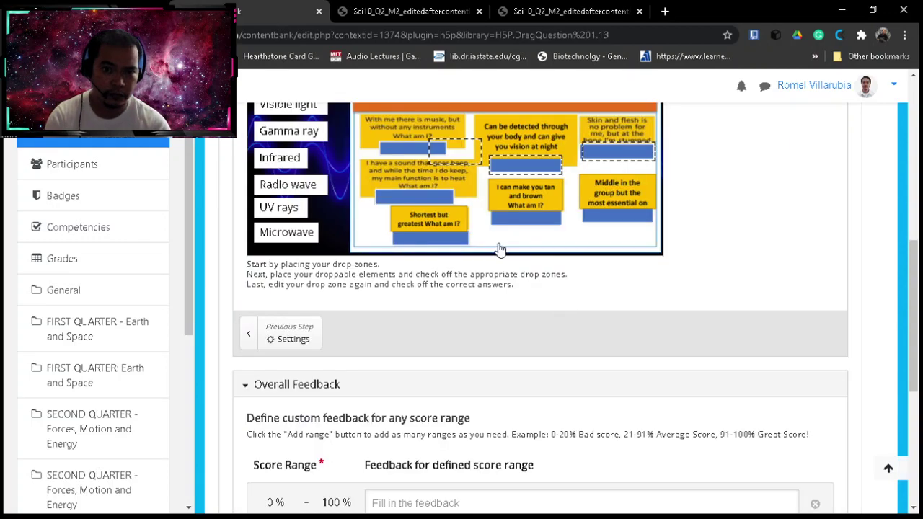
Position the Radio Wave drop zone over the music riddle's answer bar at 198, 139.
scroll(501, 250, up, 1)
mouse_move(464, 222)
mouse_down()
mouse_move(408, 223)
mouse_move(449, 215)
mouse_up()
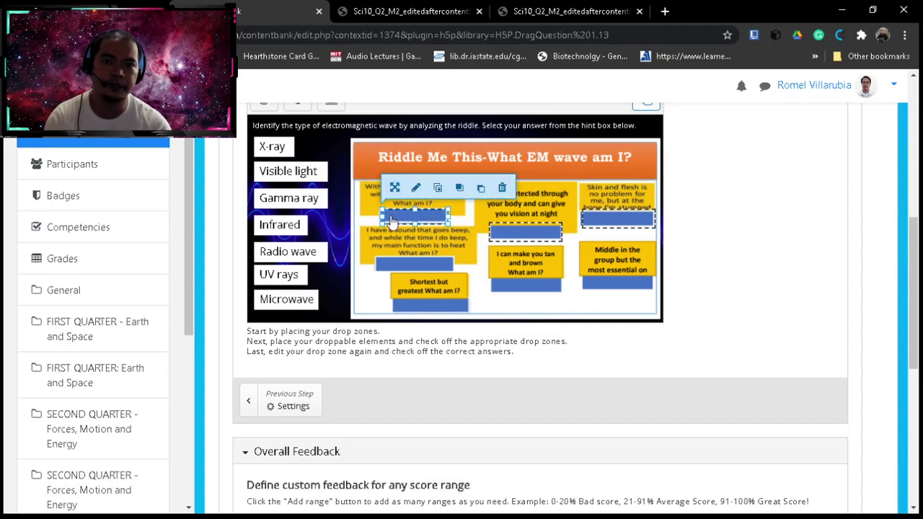
click(342, 223)
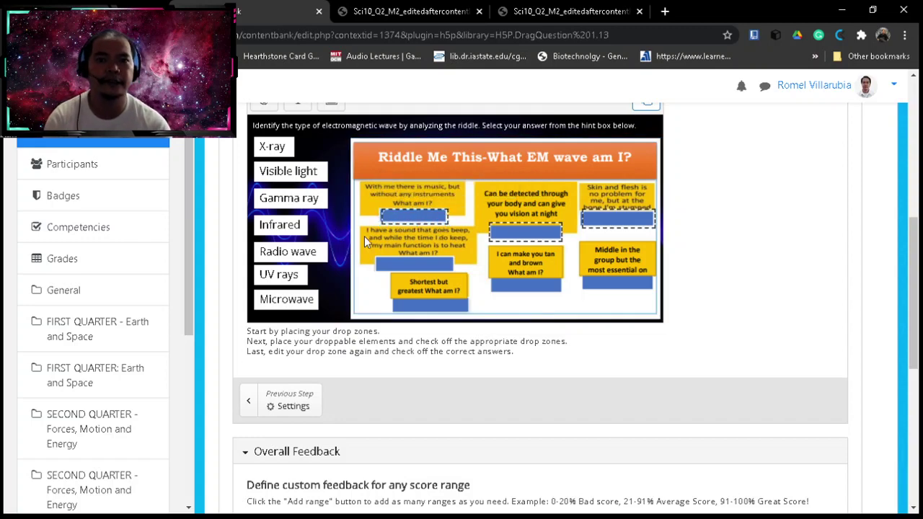
click(424, 215)
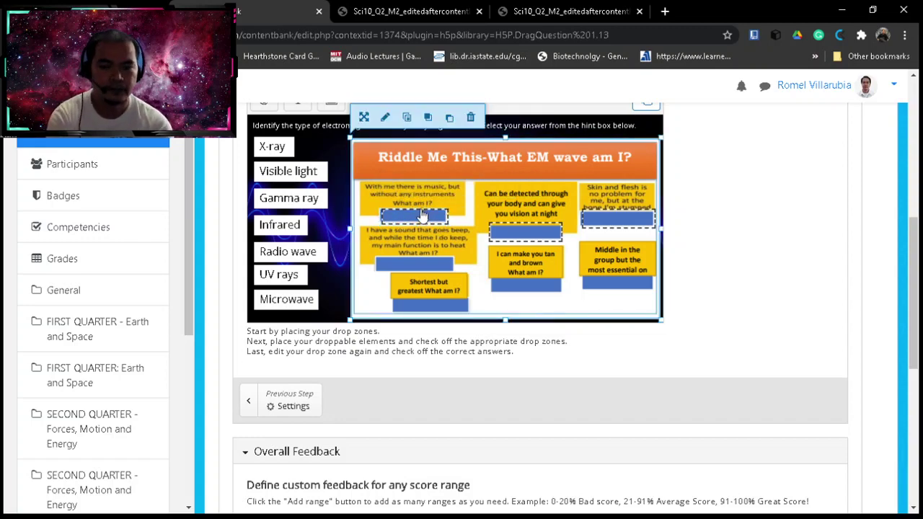
click(420, 217)
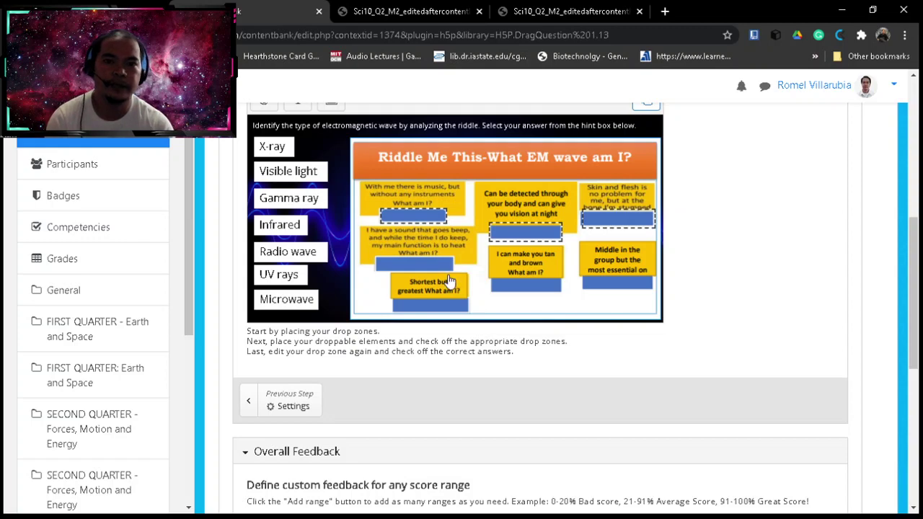
Highlight Microwave as the next answer in the PDF answer key.
click(537, 15)
click(416, 14)
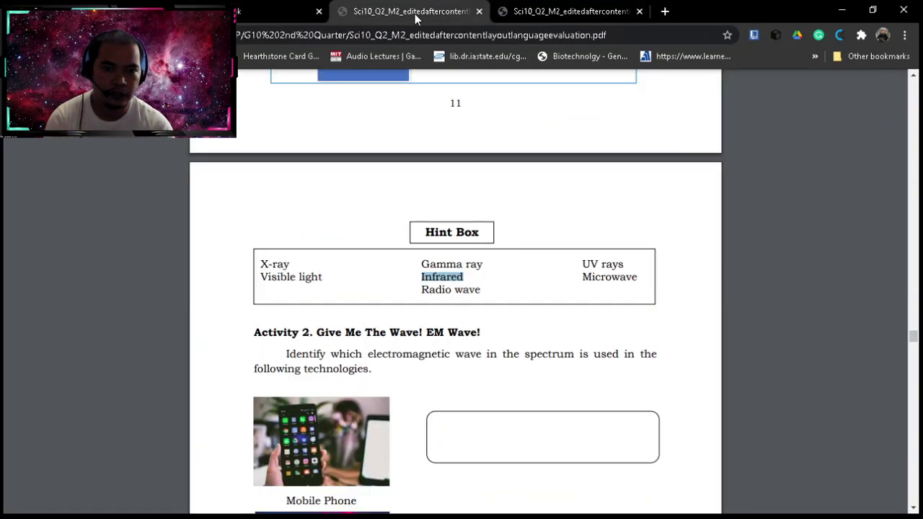
click(525, 12)
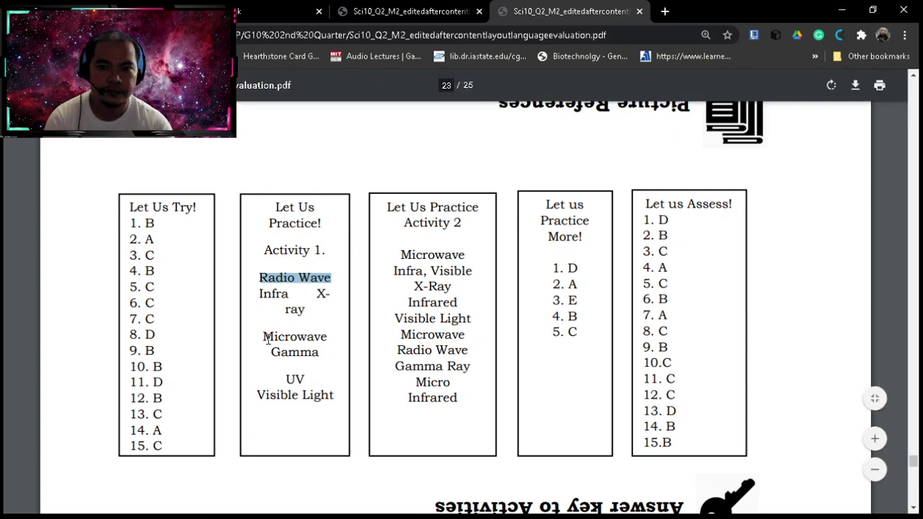
click(324, 337)
drag(262, 338, 323, 339)
key(ctrl+c)
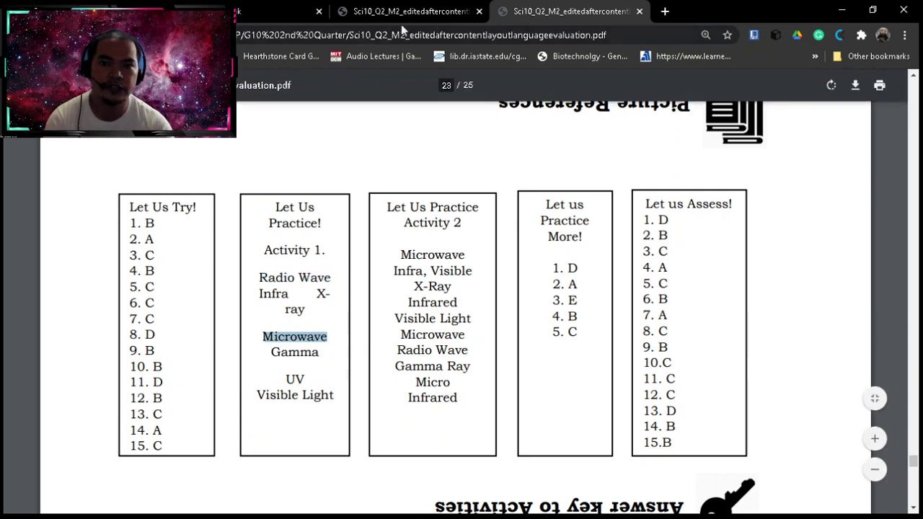
Add a 'Microwave' drop zone with background opacity 10 and place it under the beep riddle.
click(267, 16)
scroll(288, 173, up, 1)
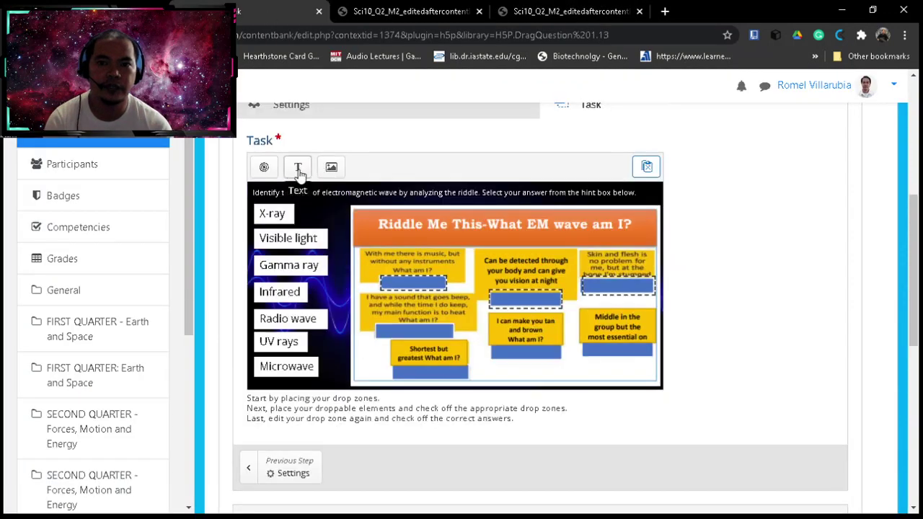
click(264, 168)
click(307, 195)
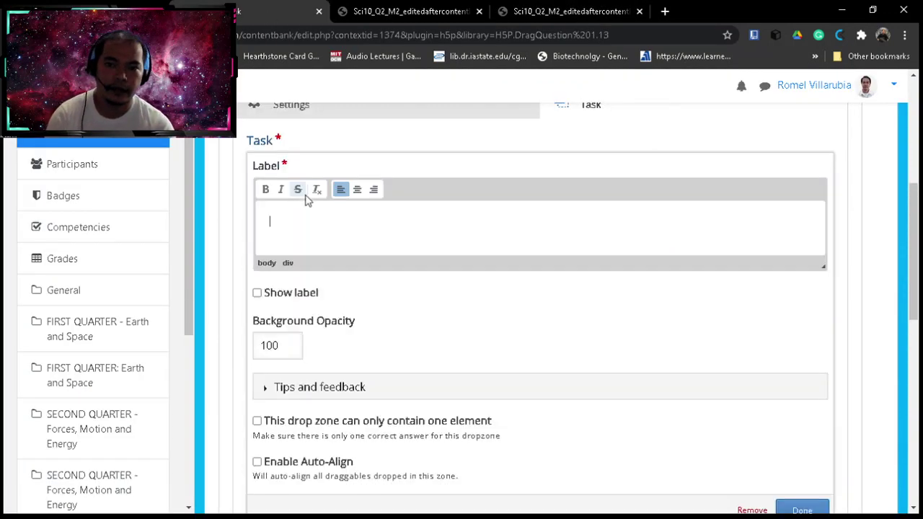
key(ctrl+v)
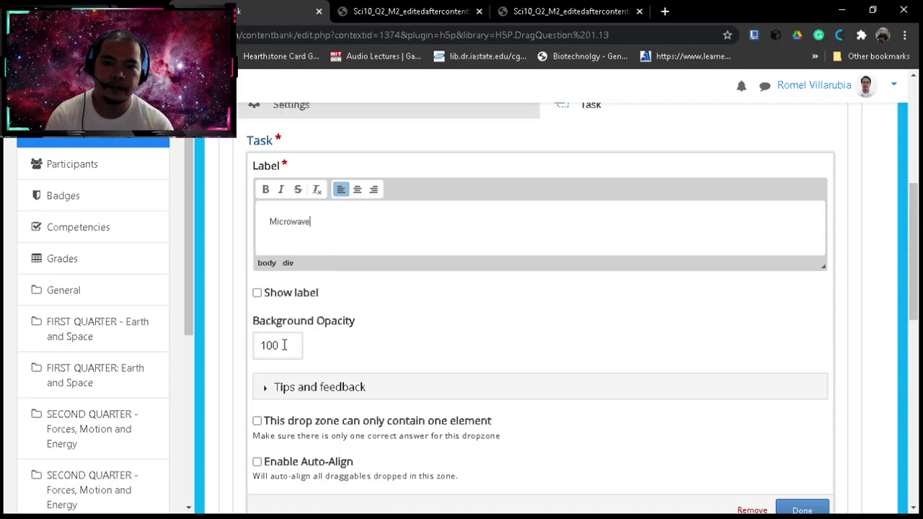
drag(284, 344, 256, 344)
text(10)
scroll(609, 310, down, 2)
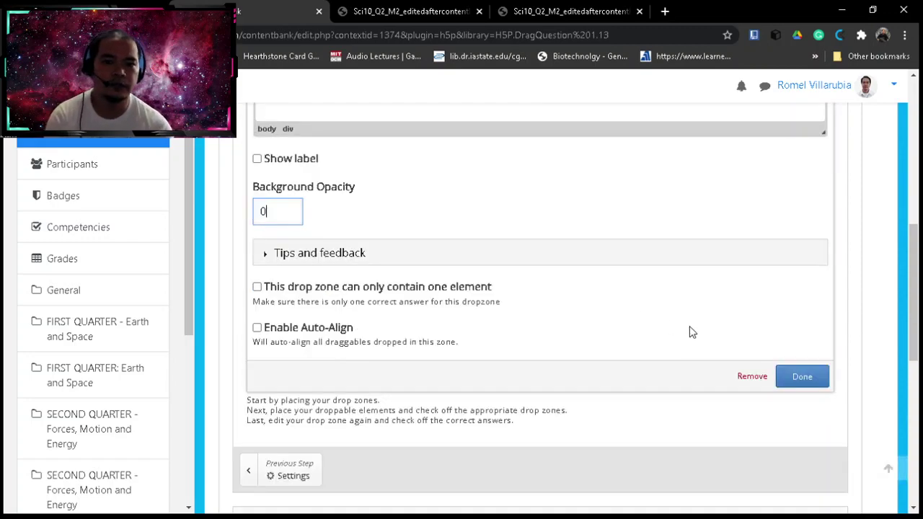
click(799, 377)
scroll(515, 308, up, 2)
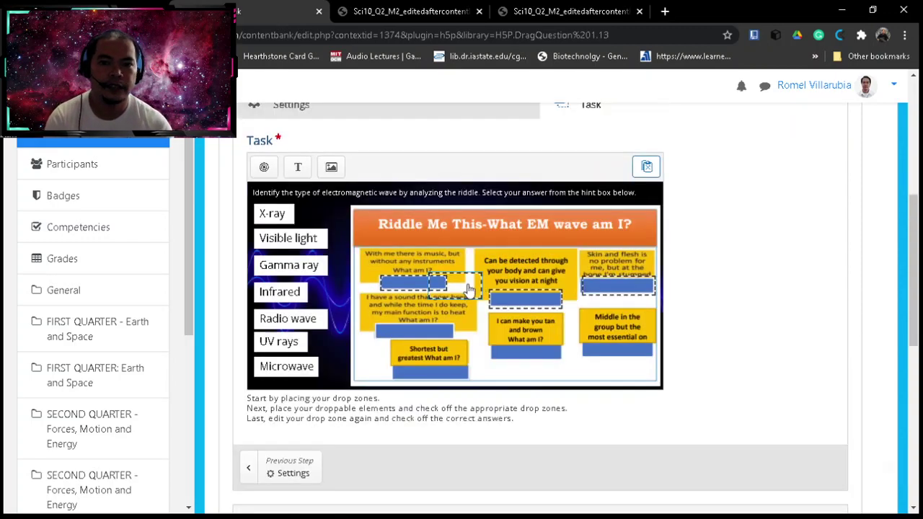
drag(468, 284, 417, 342)
click(338, 326)
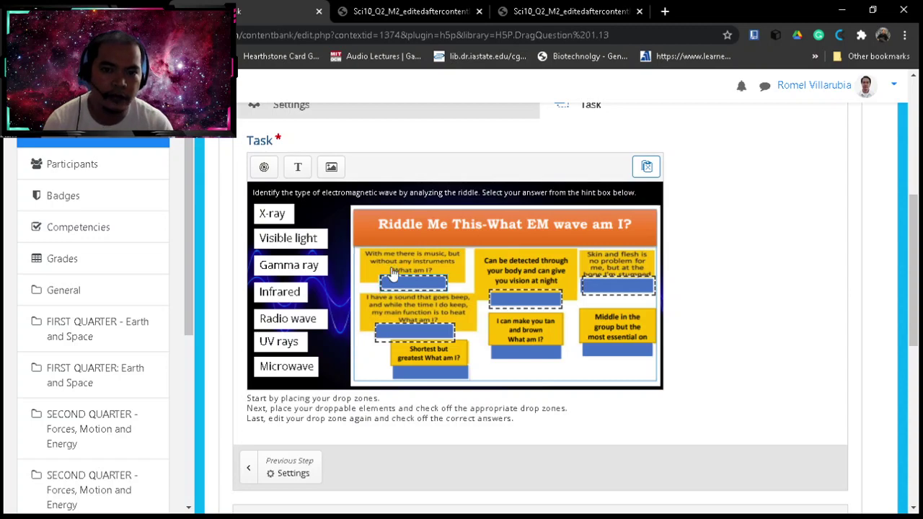
Find Gamma in the answer key and add a 'Gamma' drop zone with background opacity 0.
click(415, 13)
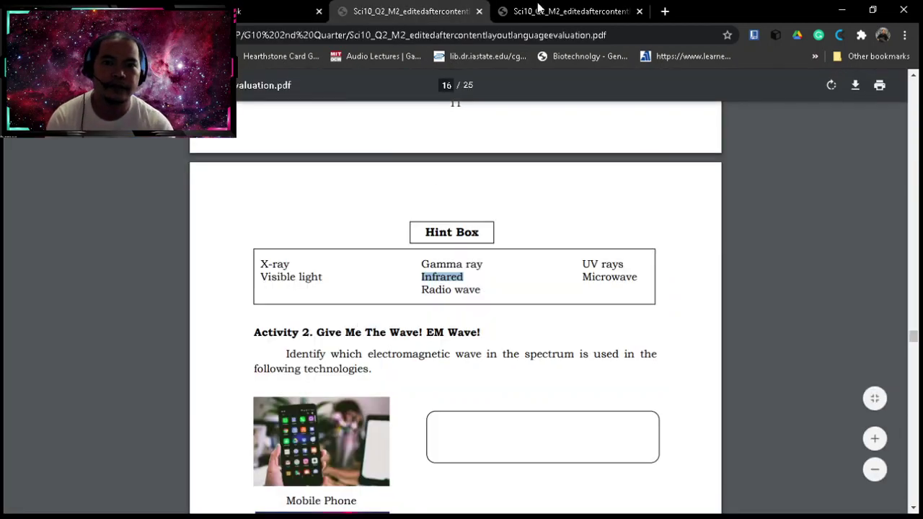
click(547, 13)
drag(272, 354, 321, 353)
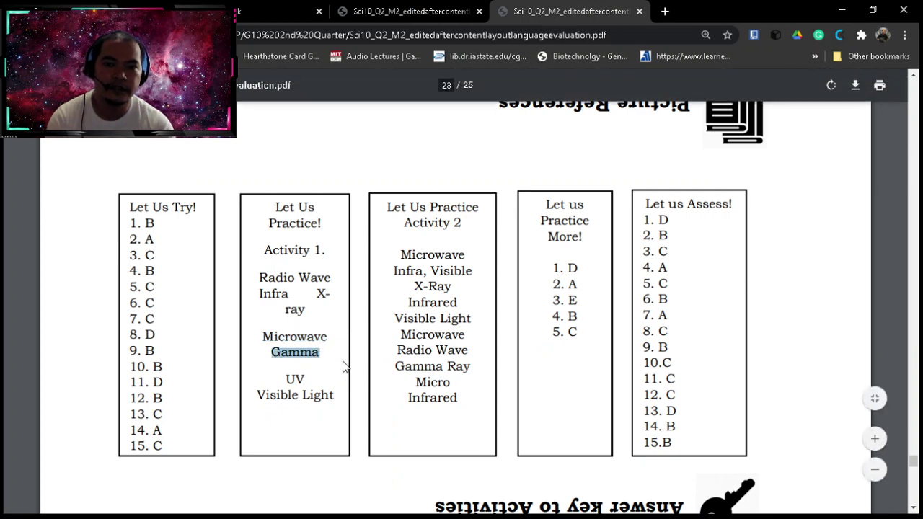
click(259, 18)
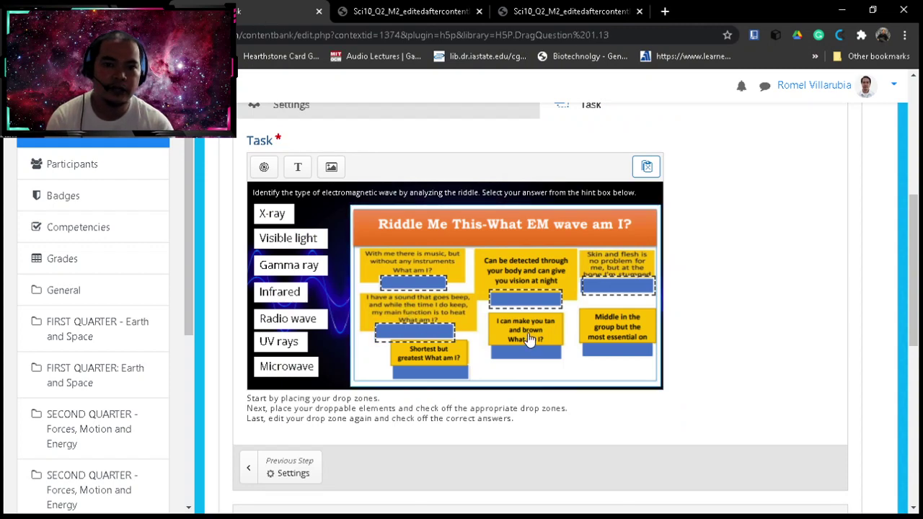
click(264, 167)
click(292, 200)
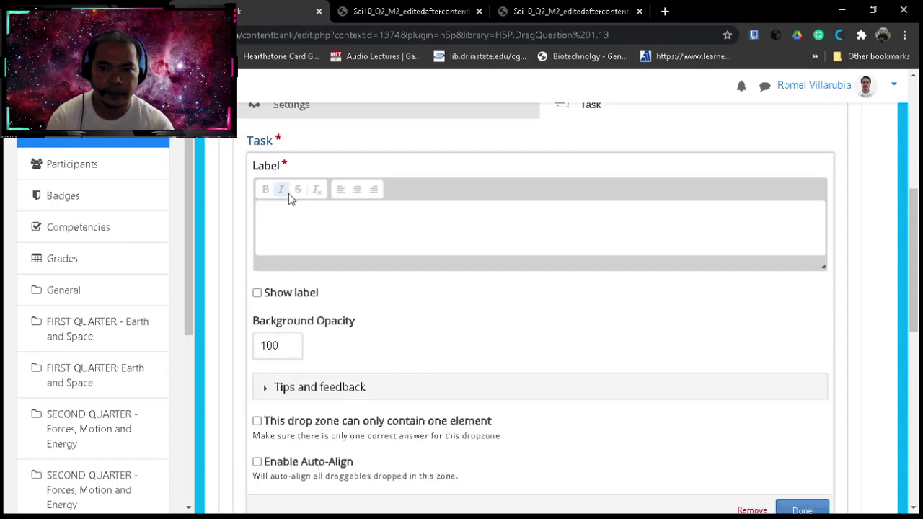
text(Gamma)
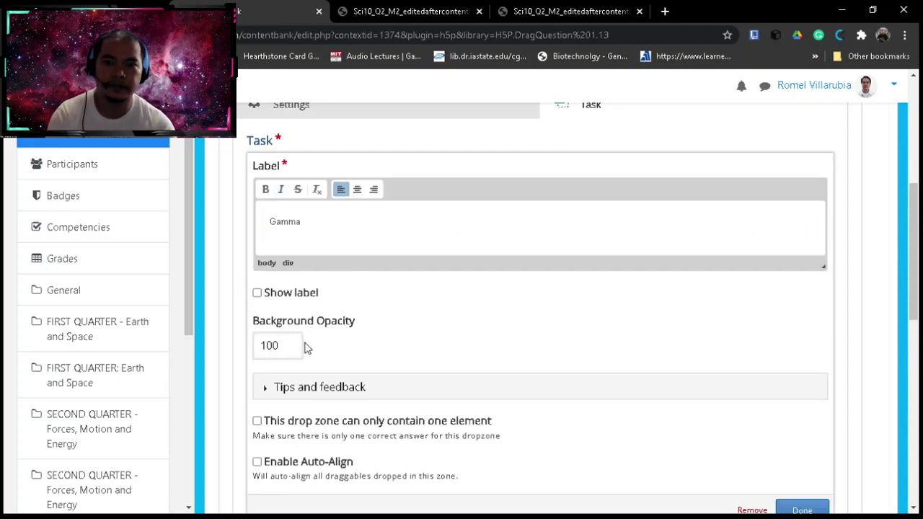
drag(291, 346, 247, 351)
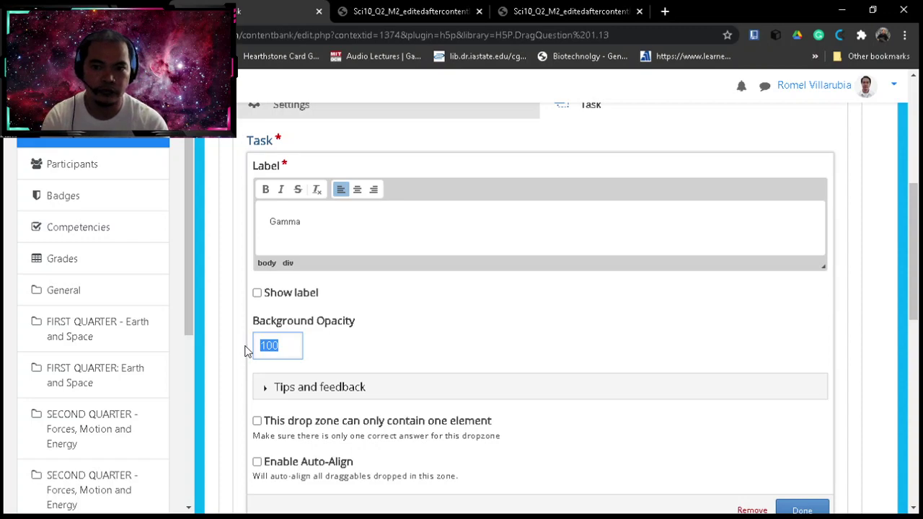
text(0)
scroll(428, 350, down, 2)
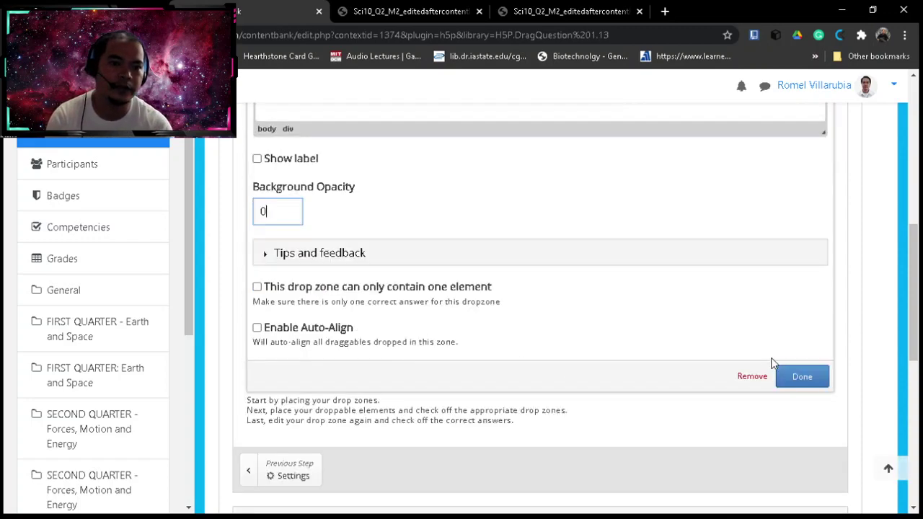
click(803, 376)
Move the Gamma drop zone below the tanning riddle, then nudge and resize the 'Shortest but greatest' zone.
scroll(478, 267, up, 1)
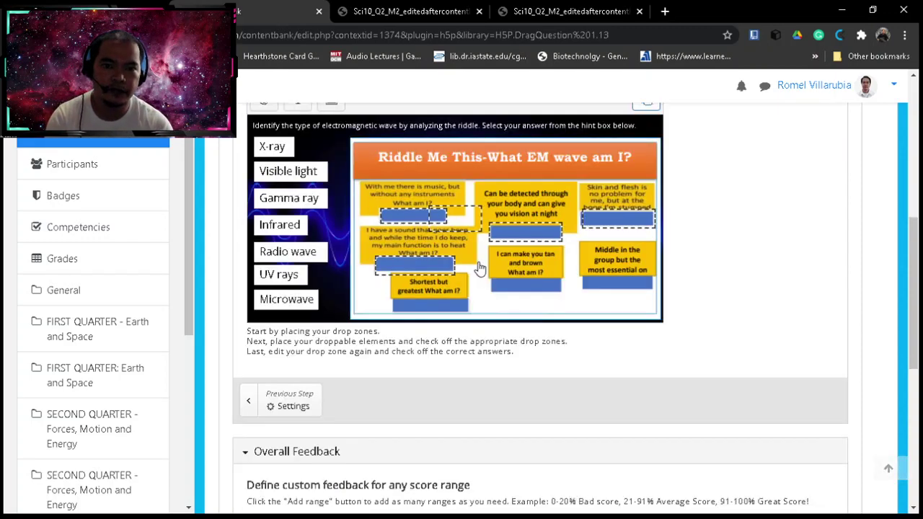
drag(470, 214, 538, 286)
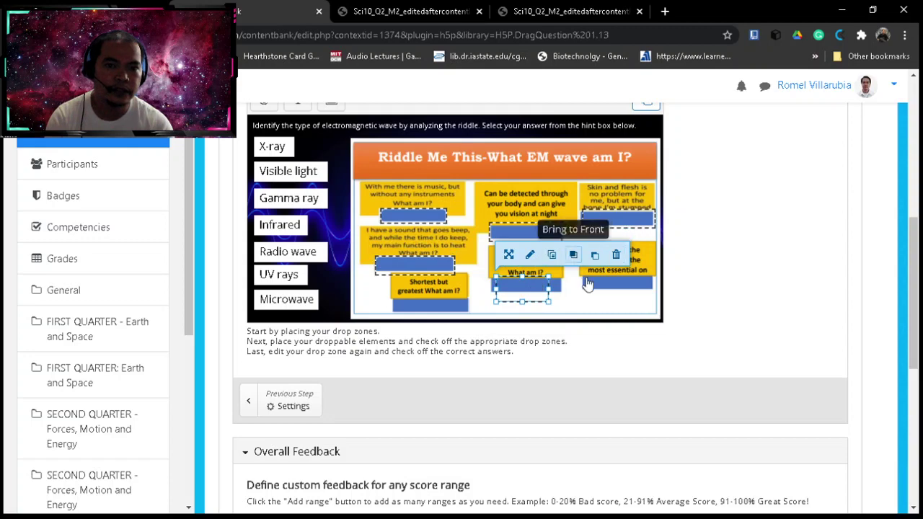
click(339, 287)
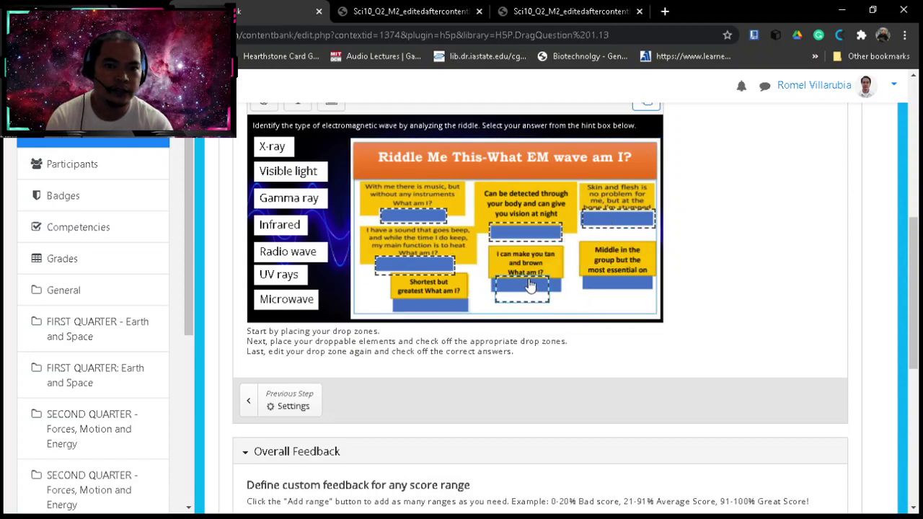
click(426, 306)
drag(426, 306, 446, 319)
click(436, 317)
click(447, 320)
click(537, 16)
Highlight UV in the answer key and add a 'UV' drop zone with background opacity 0.
drag(287, 377, 308, 378)
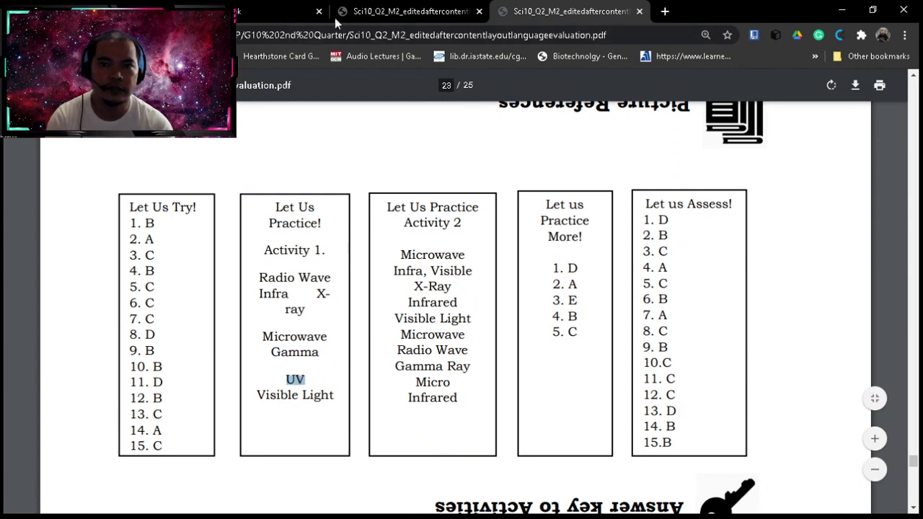
click(244, 15)
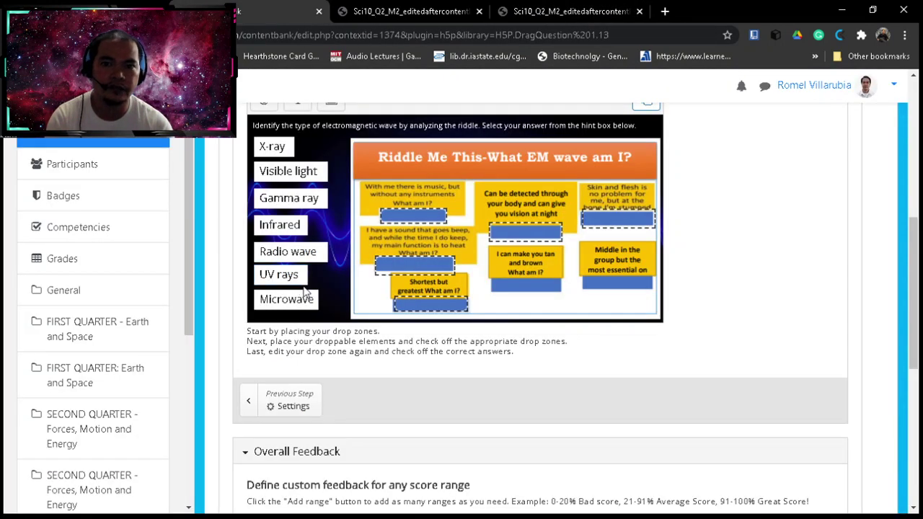
scroll(329, 123, up, 1)
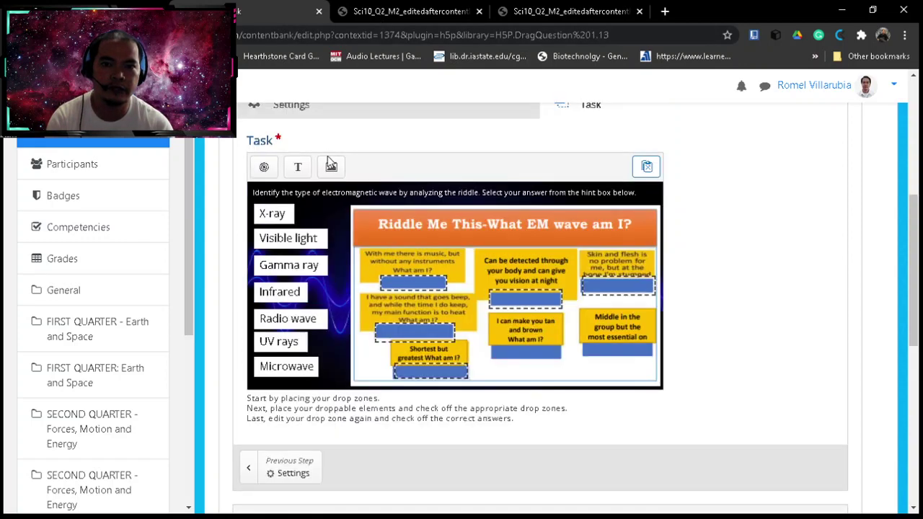
click(267, 166)
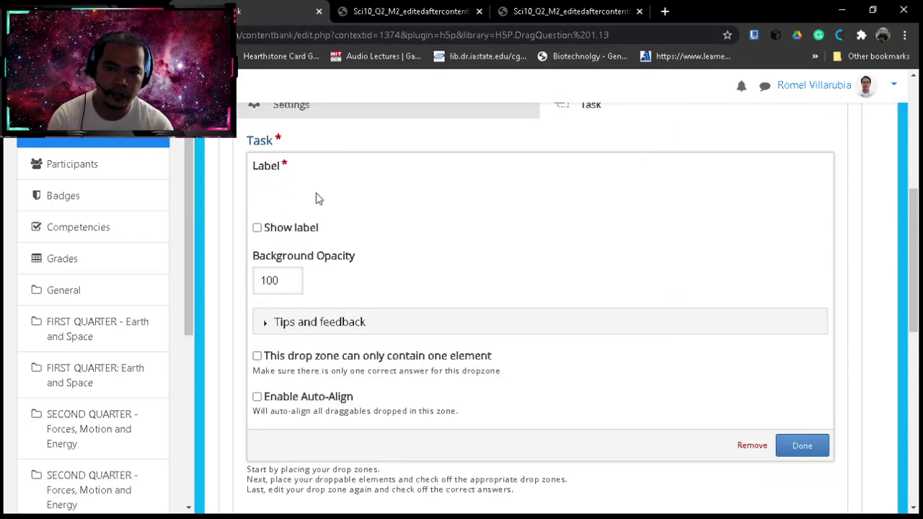
click(318, 194)
text(UV)
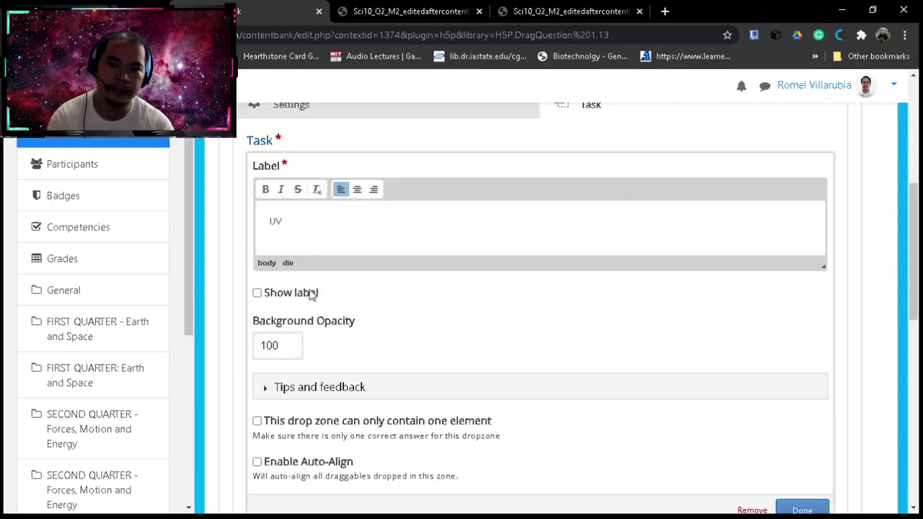
drag(280, 346, 243, 350)
text(0)
scroll(639, 325, down, 2)
click(800, 376)
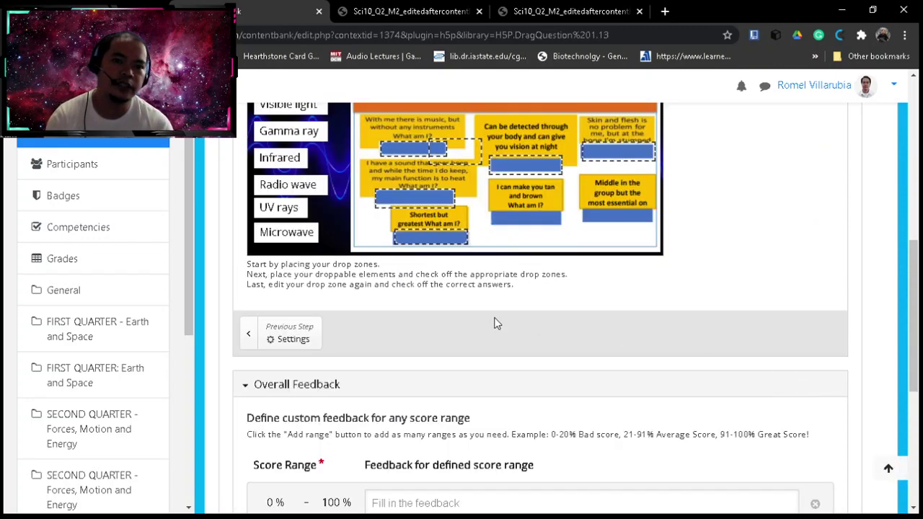
Place the UV drop zone on the tan riddle's answer bar, widening it to 110 × 40.
drag(443, 162, 527, 212)
scroll(684, 232, up, 1)
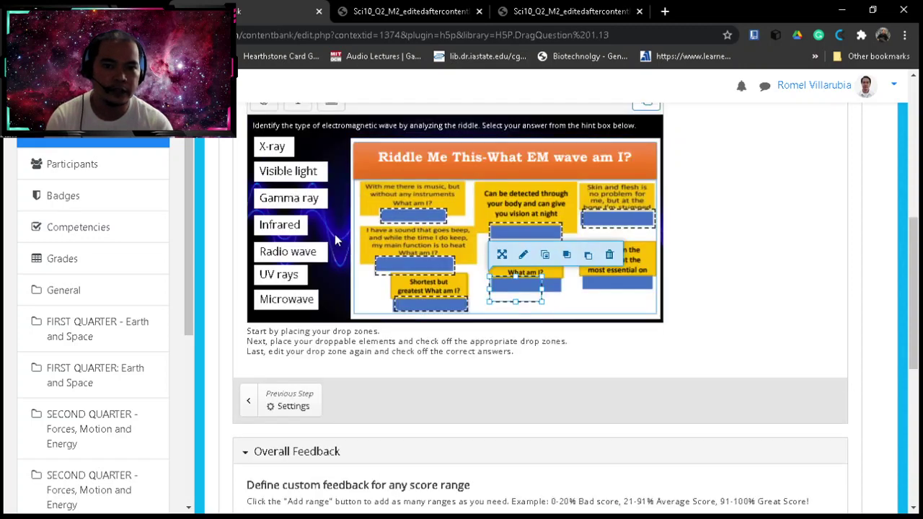
click(544, 299)
mouse_move(545, 299)
mouse_down()
mouse_move(563, 301)
mouse_move(527, 294)
mouse_up()
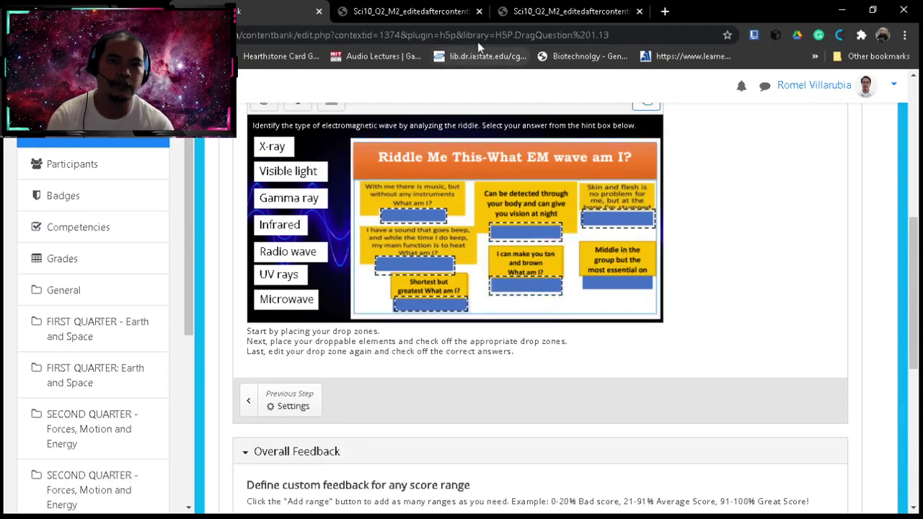
Look up the Visible Light answer in the PDF answer key.
click(527, 12)
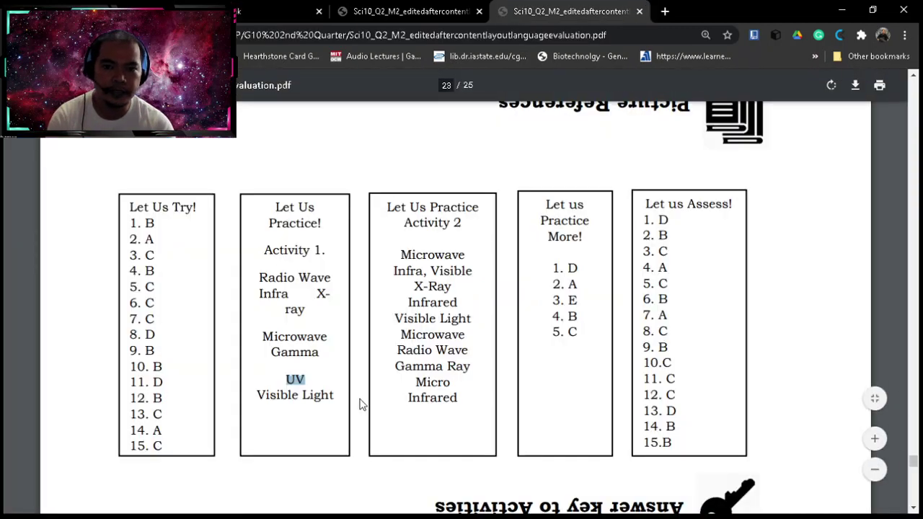
drag(254, 393, 338, 396)
key(ctrl+c)
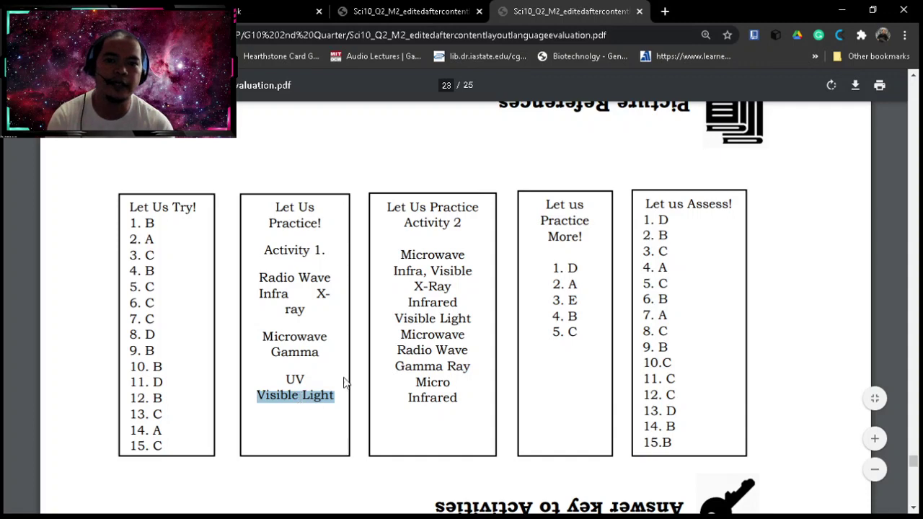
click(255, 19)
Add a drop zone labelled 'Visible Light' with background opacity 0.
scroll(315, 179, up, 1)
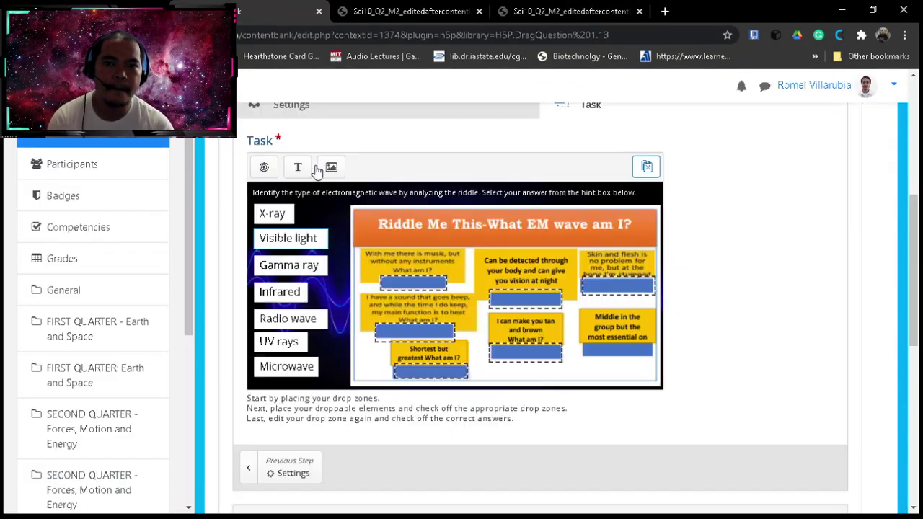
click(263, 168)
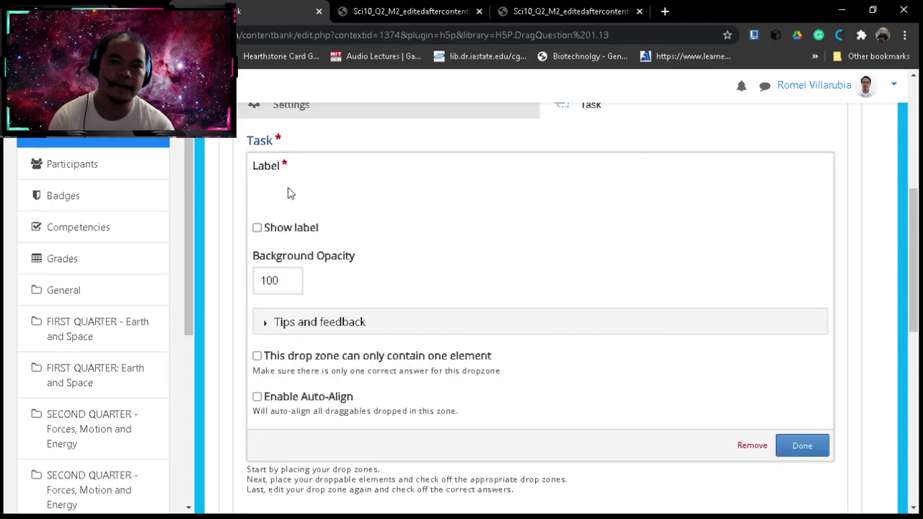
click(292, 193)
key(ctrl+v)
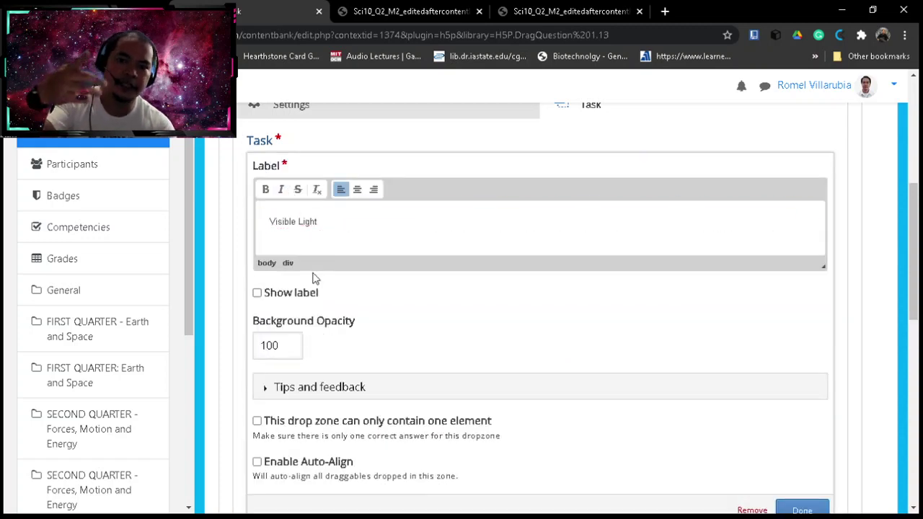
drag(265, 346, 249, 350)
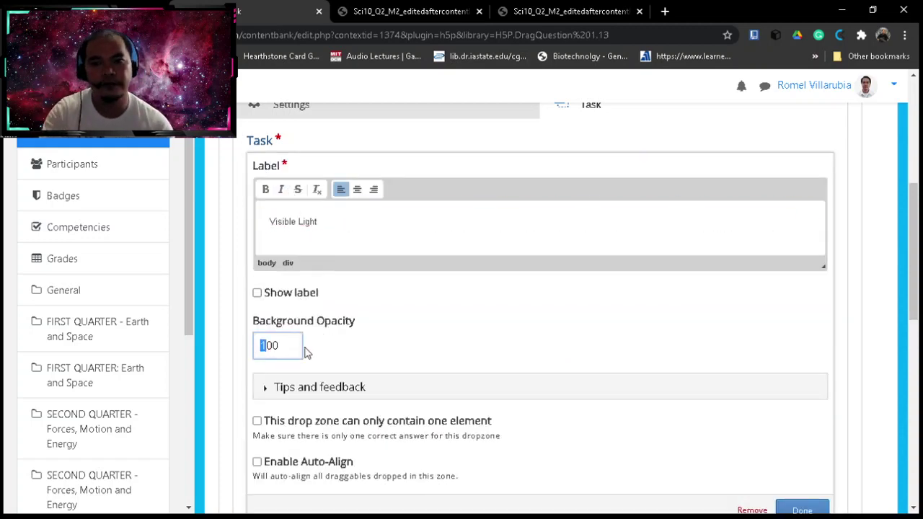
drag(294, 345, 258, 346)
text(0)
scroll(628, 368, down, 2)
click(800, 444)
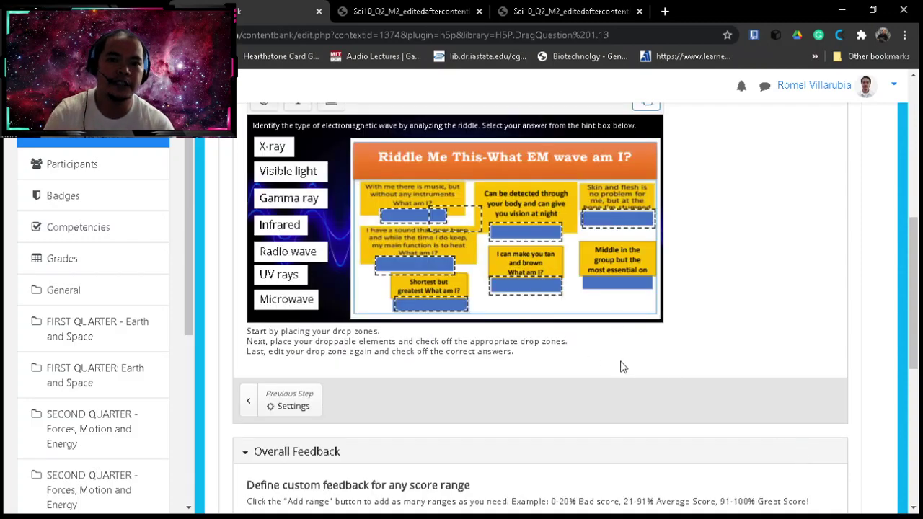
Position the new drop zone over the lower-right riddle's answer slot.
drag(474, 218, 621, 290)
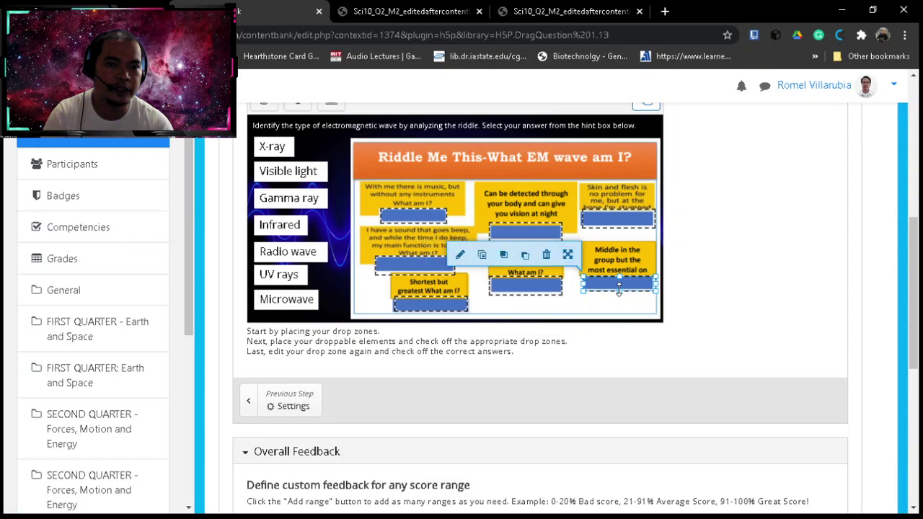
click(339, 271)
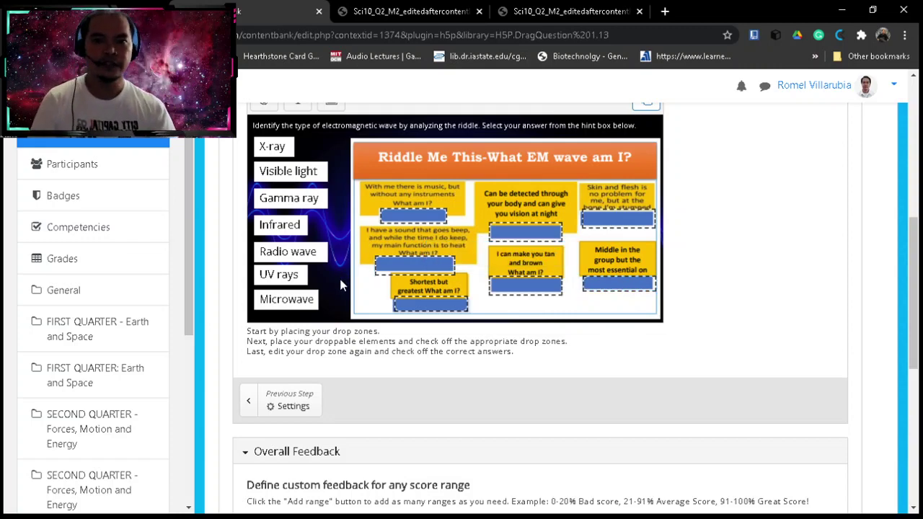
scroll(342, 286, up, 1)
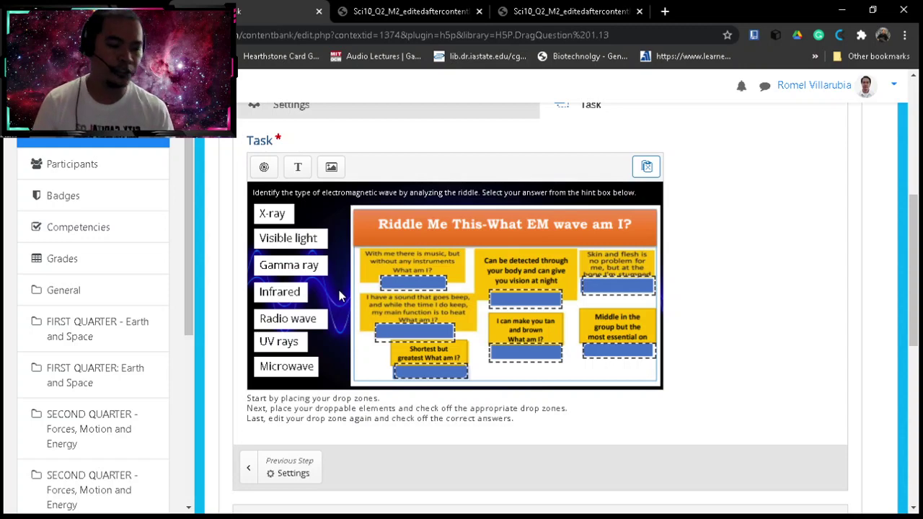
Allow the X-ray element to be dropped on every drop zone.
click(290, 210)
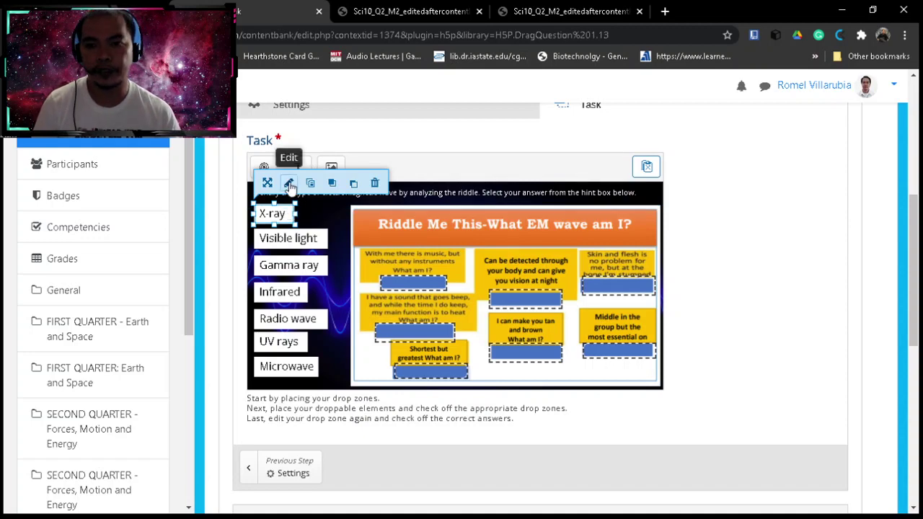
click(290, 186)
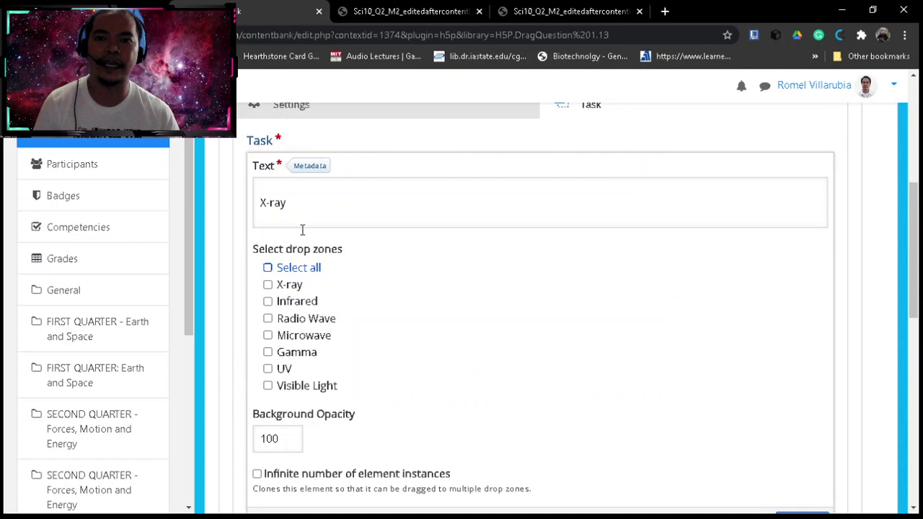
click(267, 268)
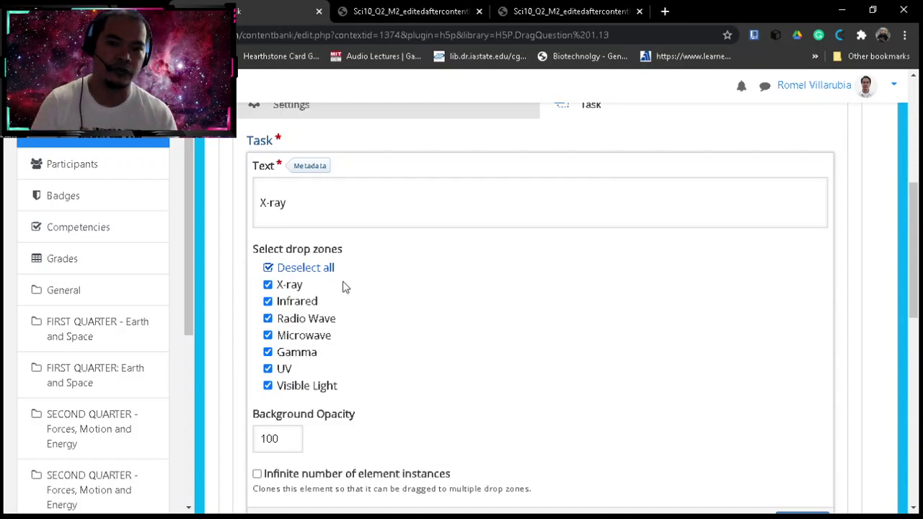
scroll(401, 370, down, 1)
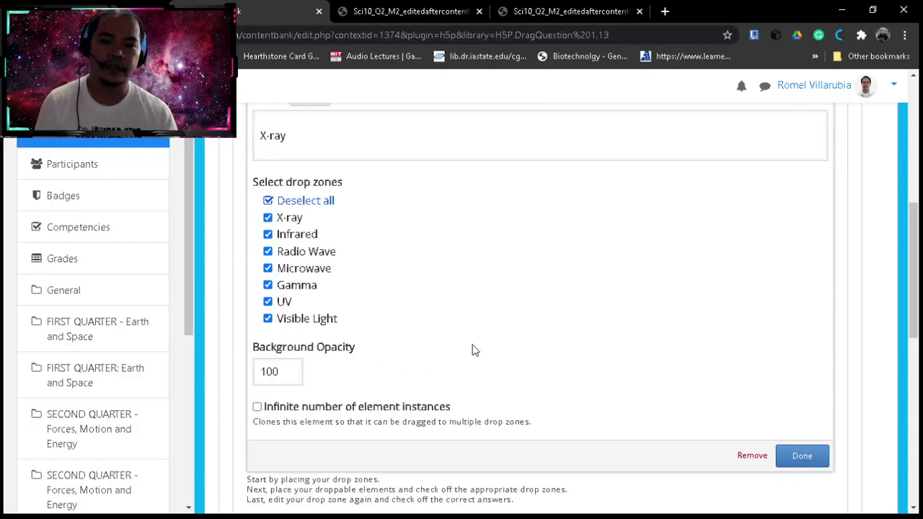
scroll(546, 330, up, 1)
scroll(547, 330, down, 1)
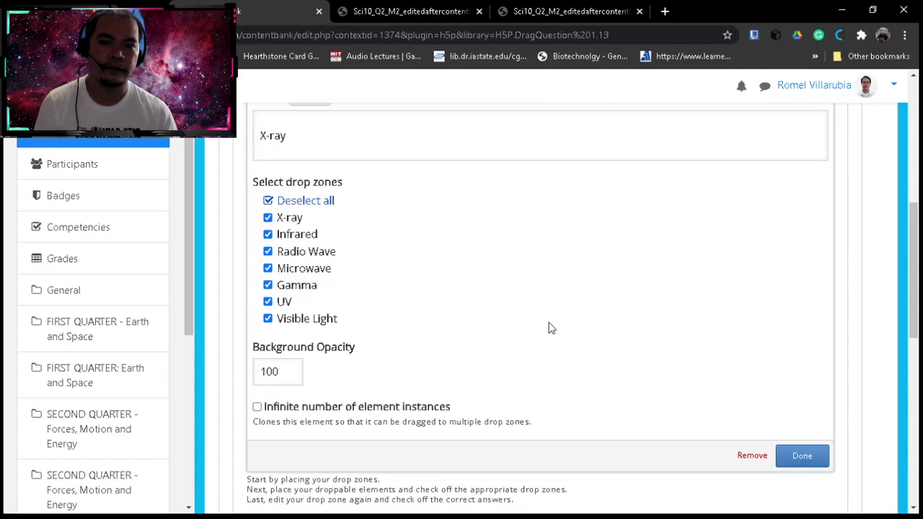
scroll(604, 358, up, 1)
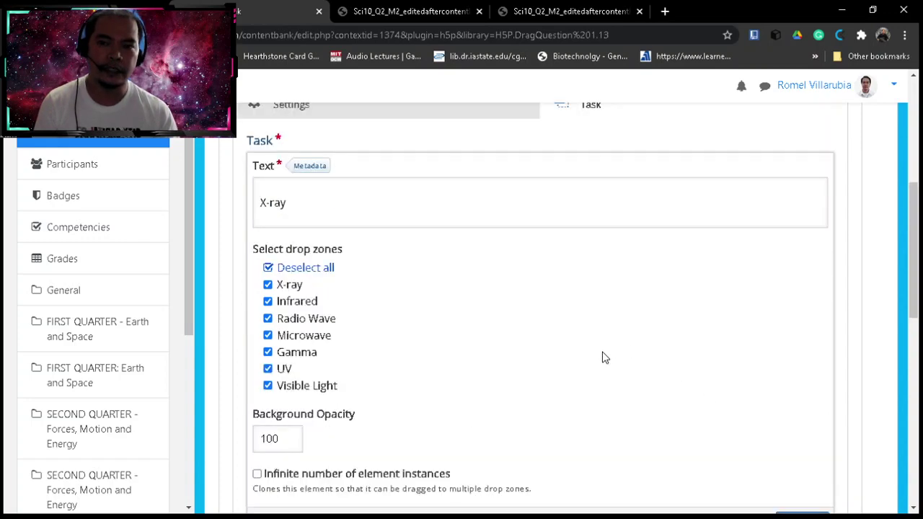
scroll(604, 357, down, 1)
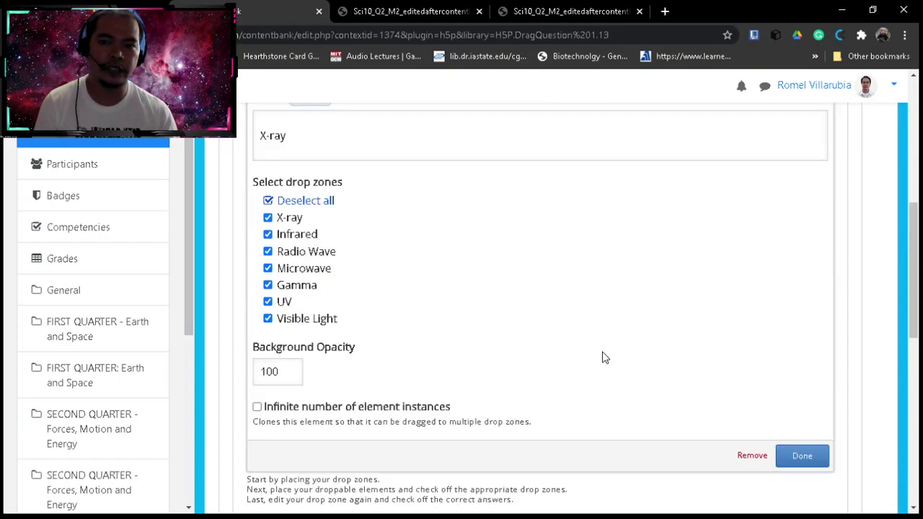
click(803, 456)
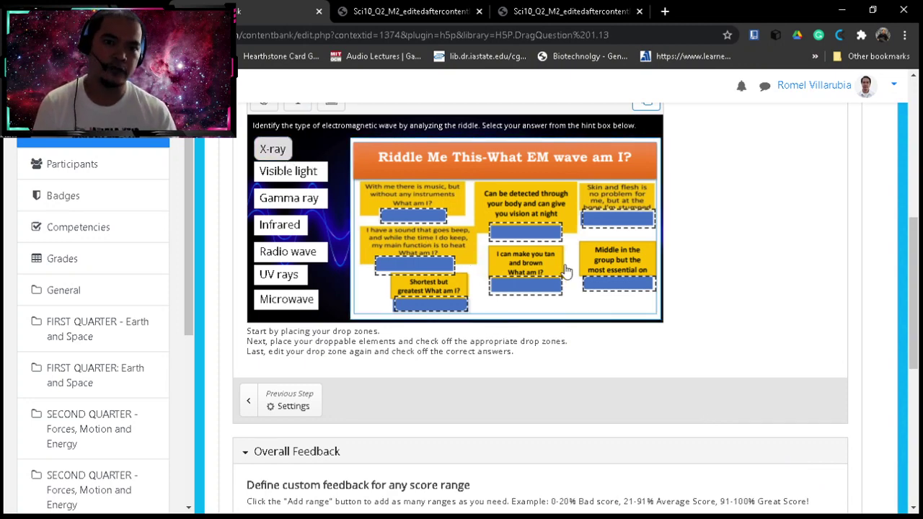
Adjust the position of the drop zone under the skin-and-flesh riddle.
click(582, 225)
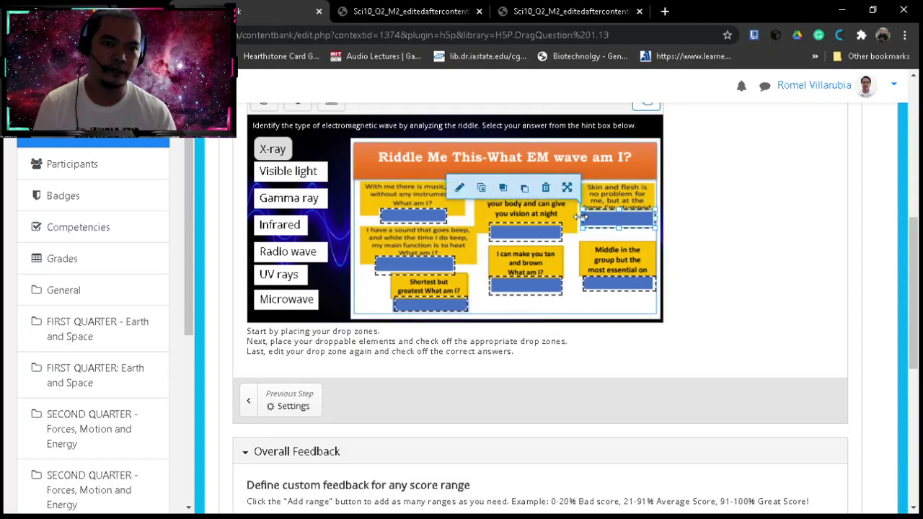
drag(581, 217, 589, 225)
click(336, 225)
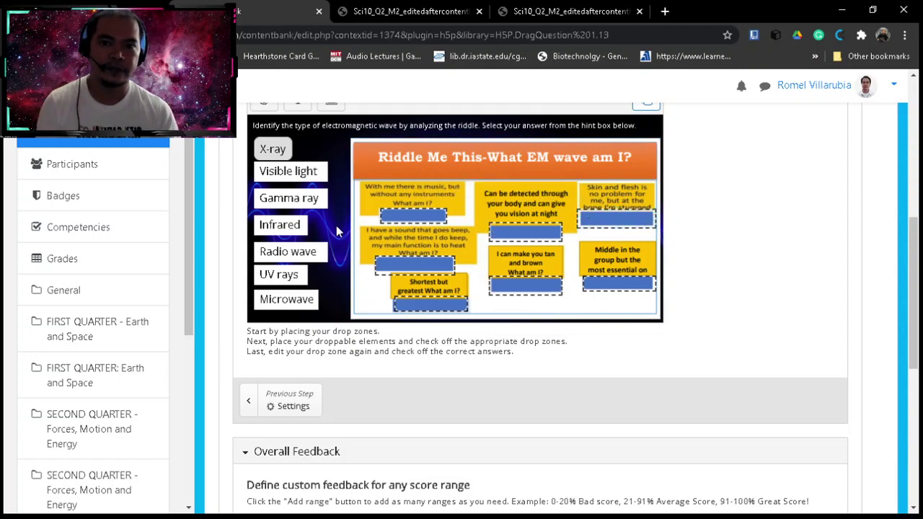
Nudge the Visible light element down and allow it on every drop zone.
click(310, 173)
key(Down)
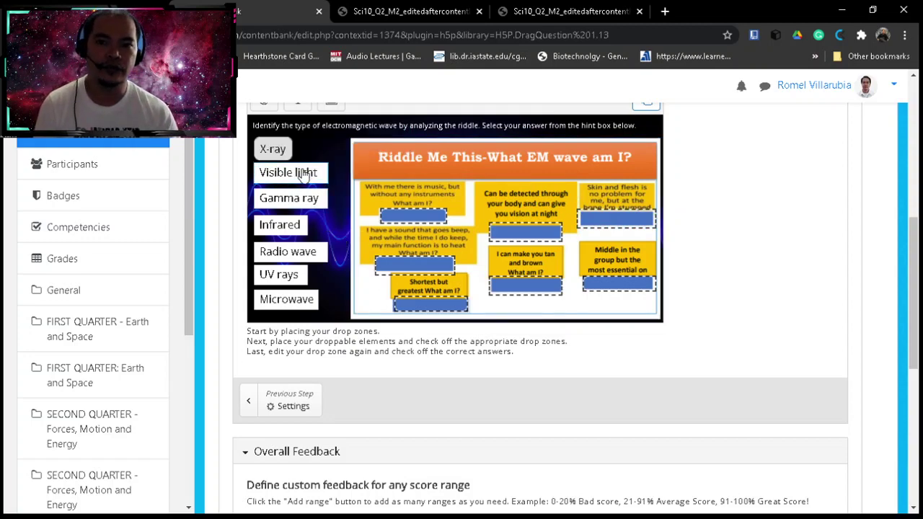
click(305, 173)
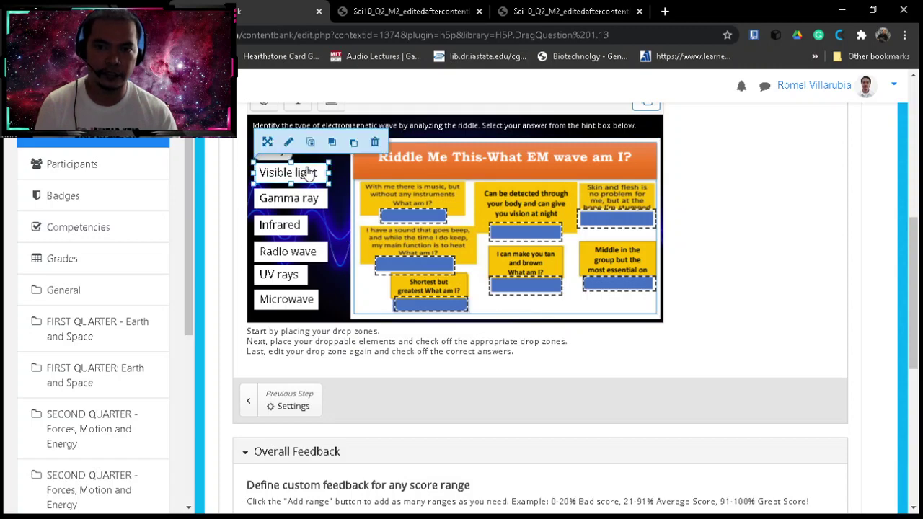
click(289, 145)
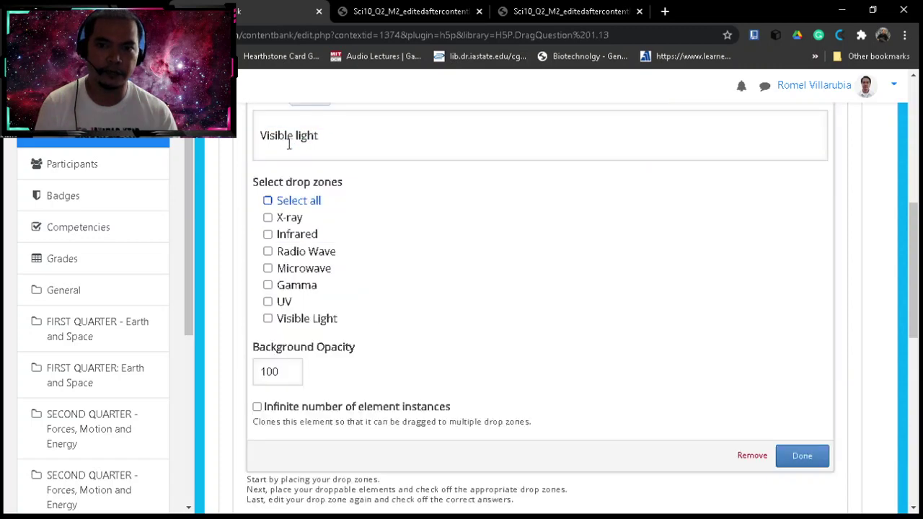
click(267, 202)
click(800, 455)
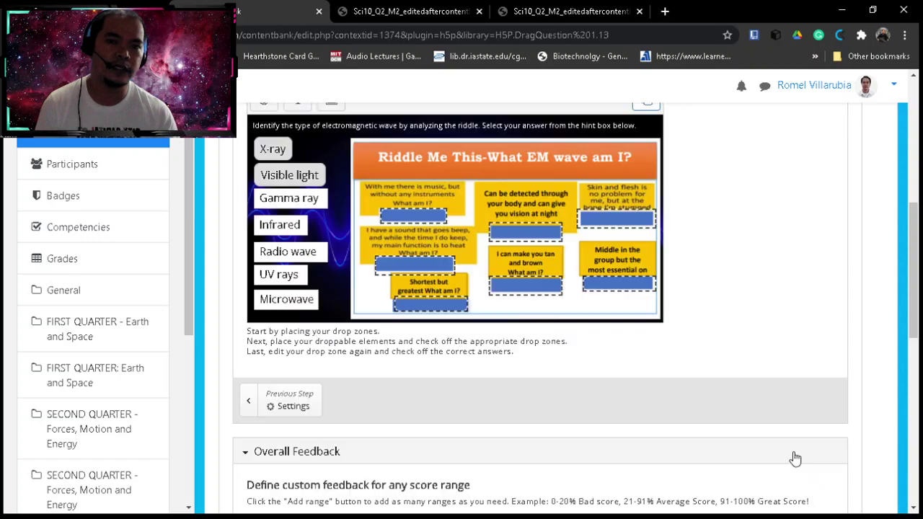
Allow the Gamma ray and Infrared elements on every drop zone.
click(296, 199)
click(288, 167)
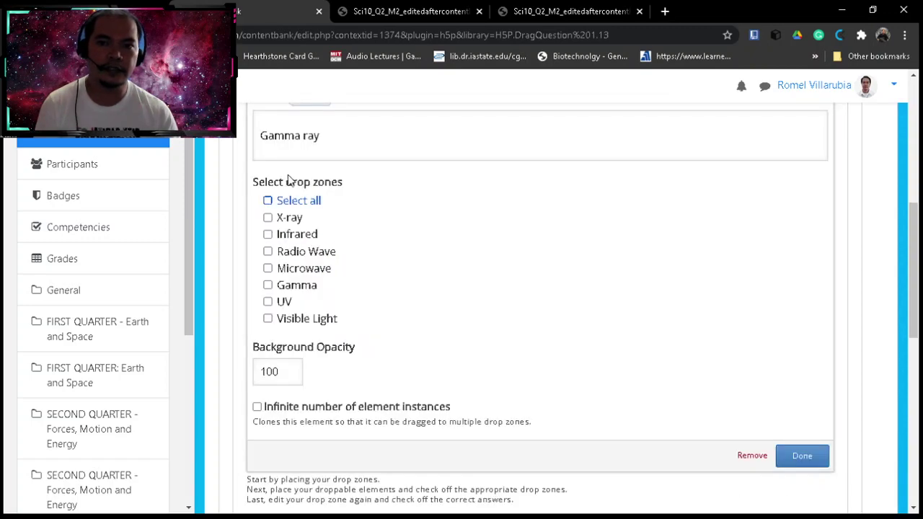
click(268, 201)
click(802, 456)
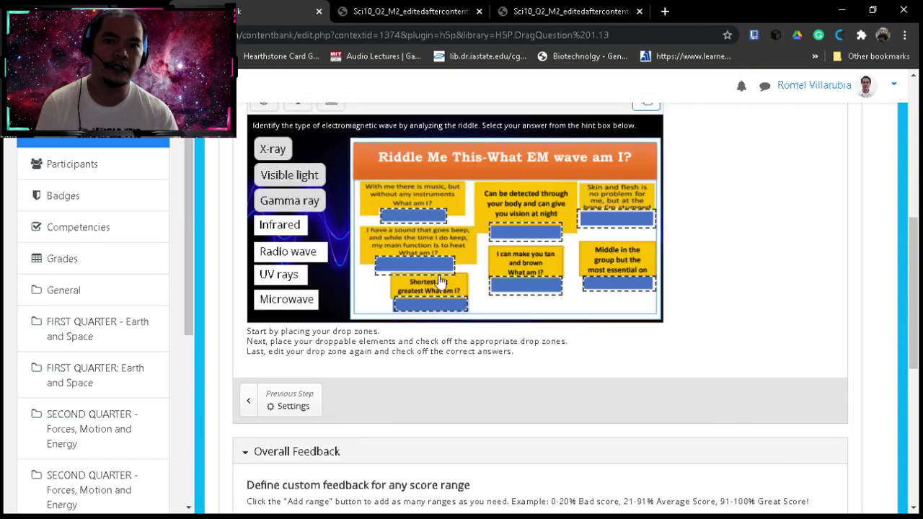
click(306, 224)
click(288, 194)
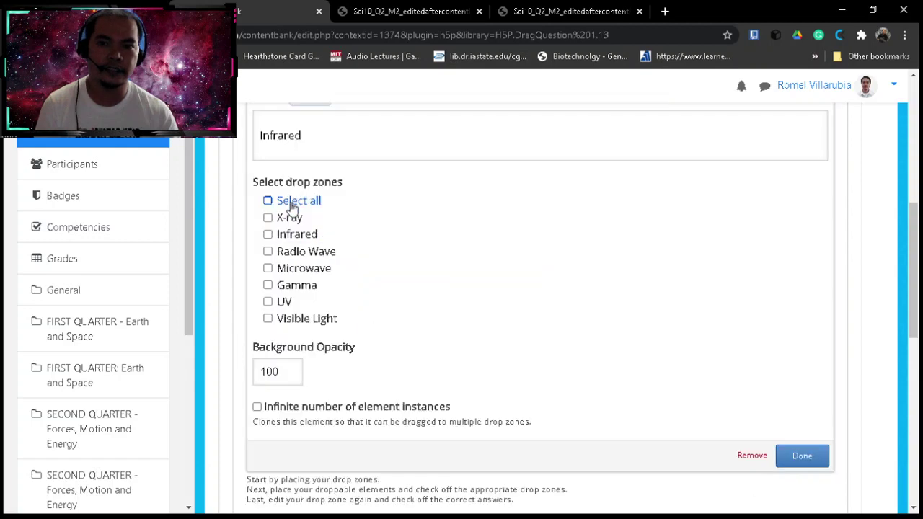
click(268, 201)
click(801, 455)
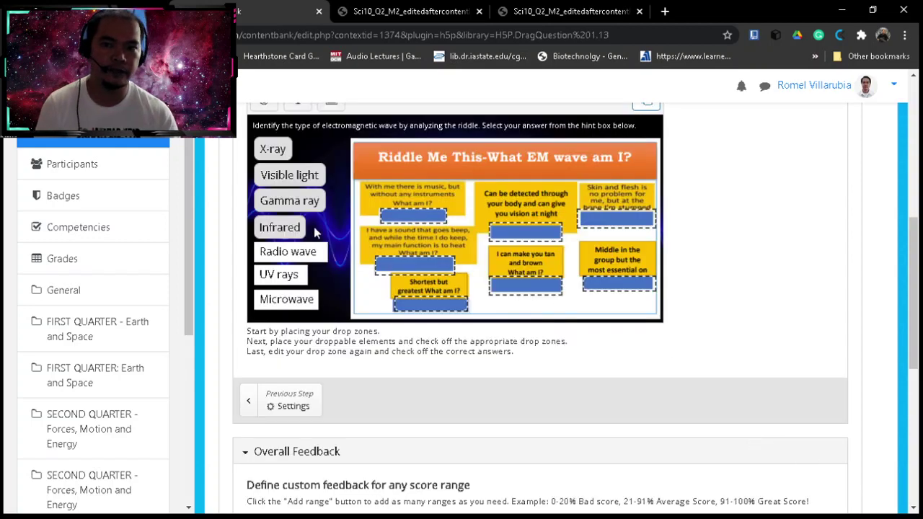
Allow the Radio wave, UV rays and Microwave elements on every drop zone.
click(278, 245)
click(288, 222)
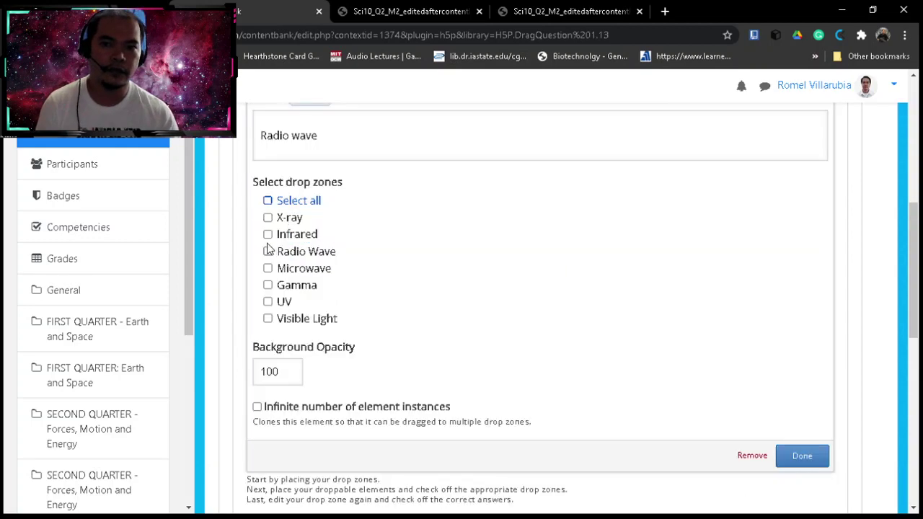
click(267, 201)
click(801, 456)
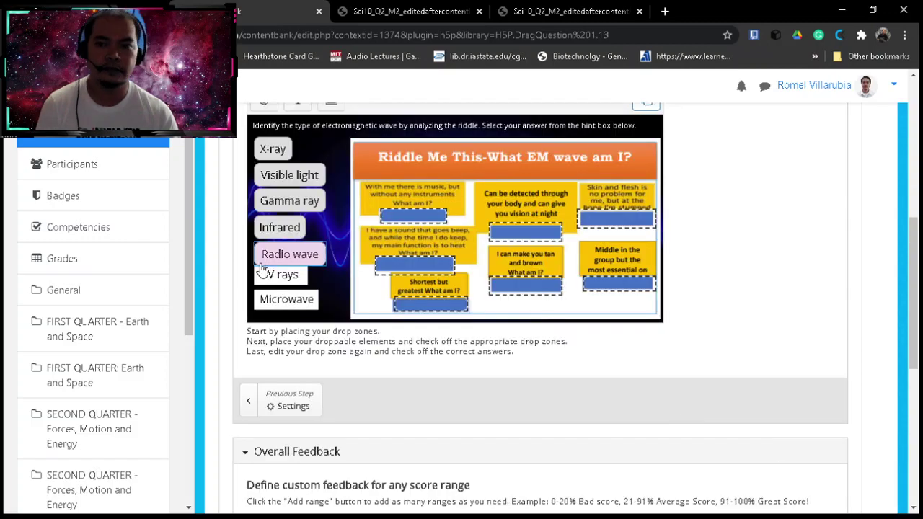
click(278, 273)
click(288, 245)
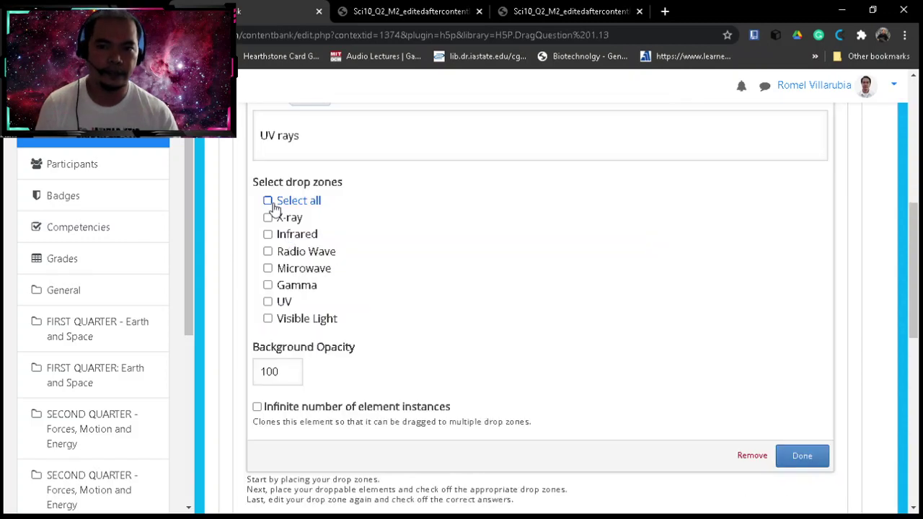
click(267, 200)
click(803, 456)
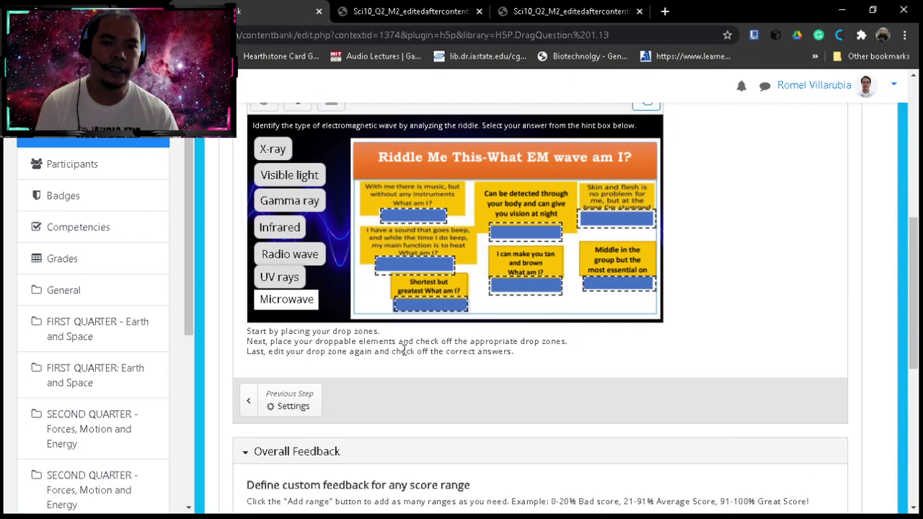
click(299, 303)
click(291, 269)
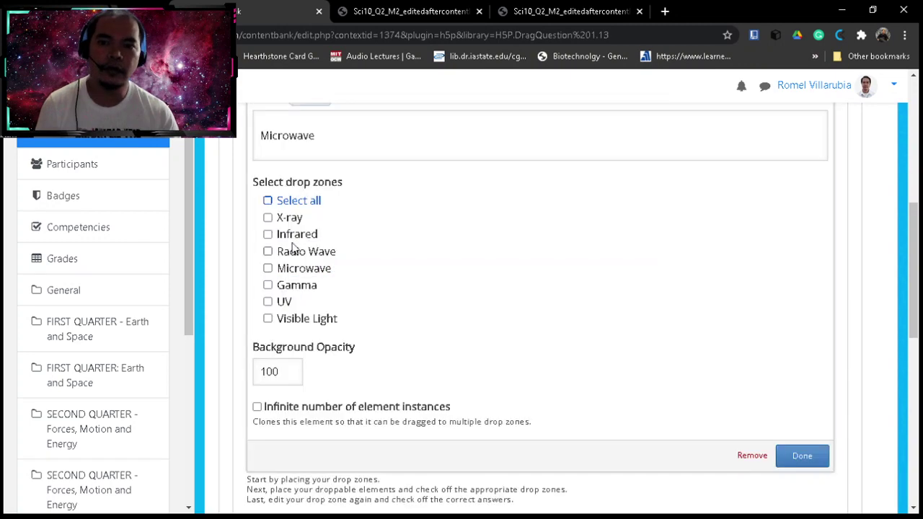
click(267, 200)
click(800, 455)
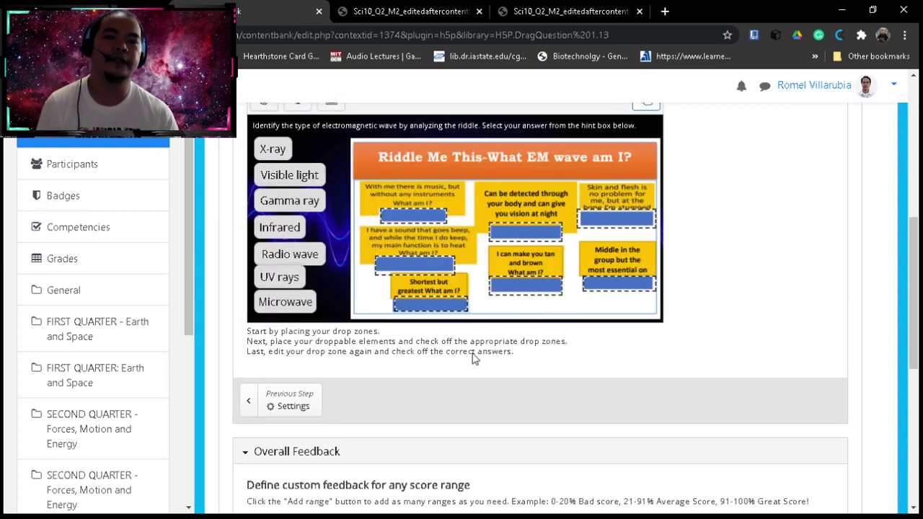
Nudge the Microwave and UV rays labels to evenly space the answer column.
drag(303, 308, 294, 291)
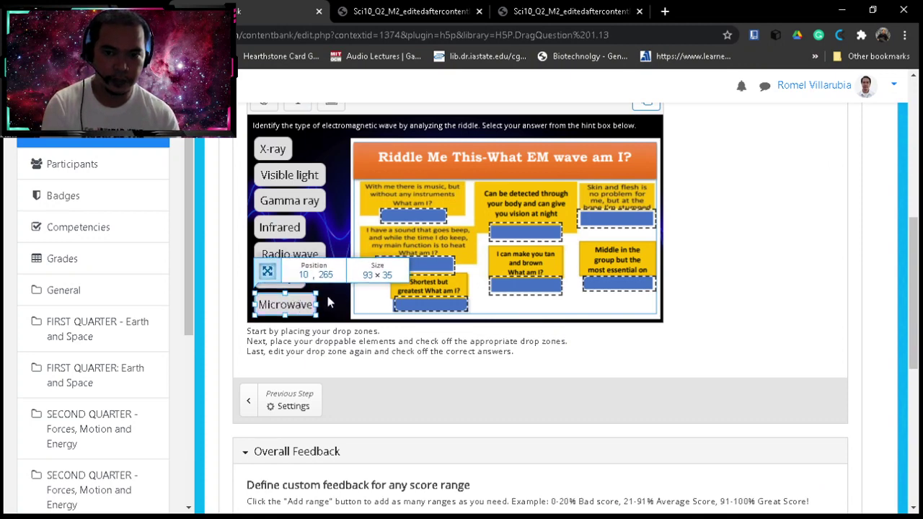
click(301, 279)
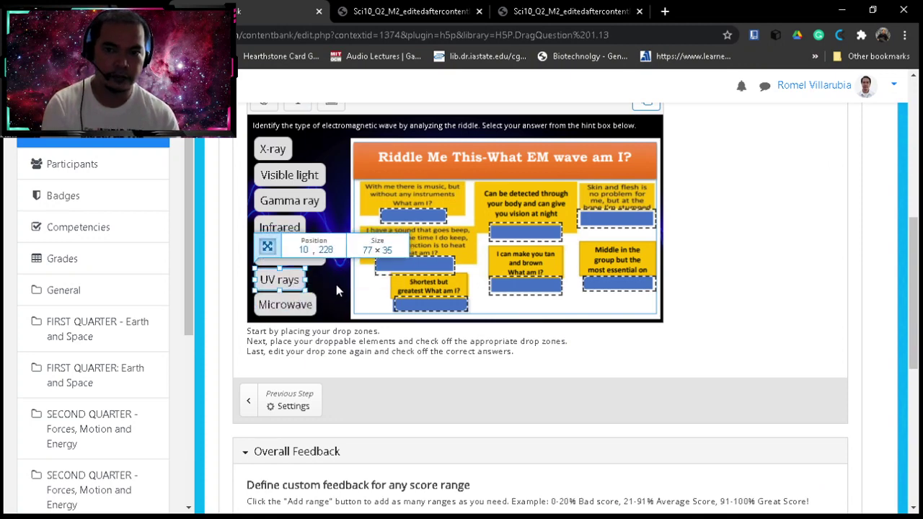
click(333, 281)
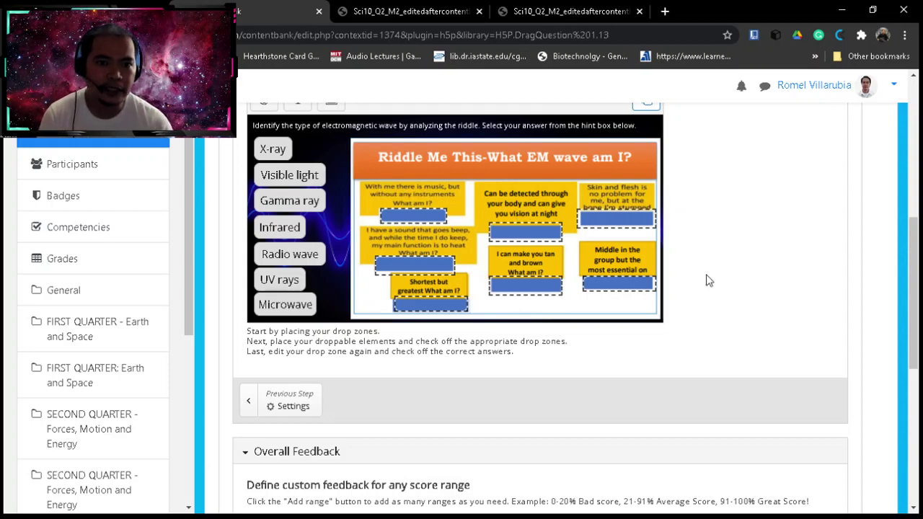
Tick 'Text: Radio wave' as the correct element for the music riddle's top-left drop zone.
scroll(913, 292, up, 1)
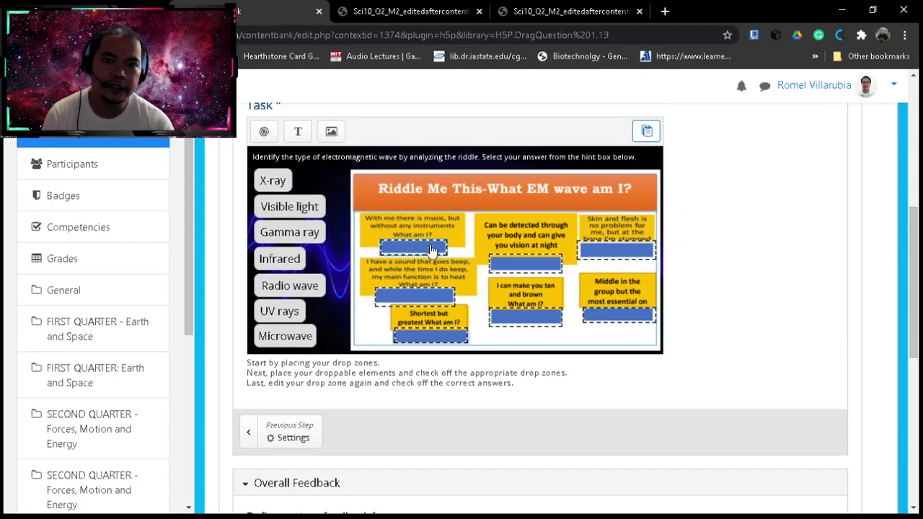
click(428, 247)
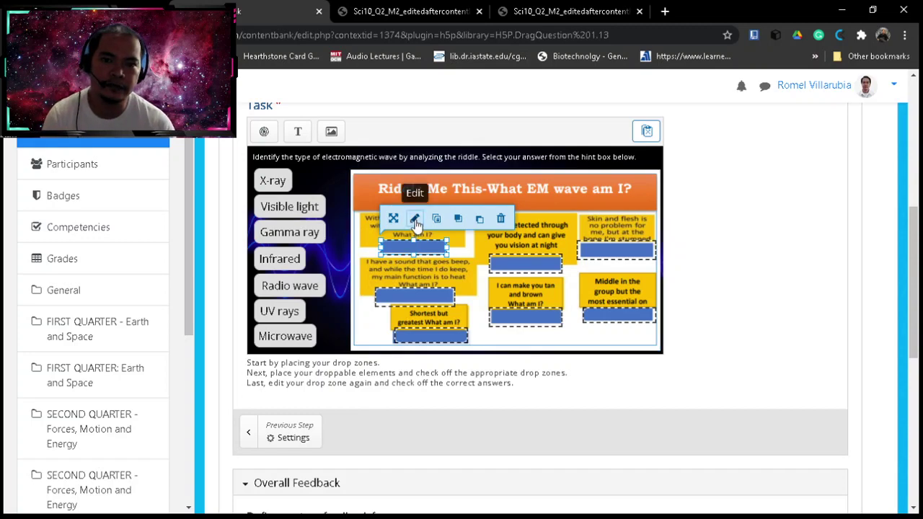
click(415, 220)
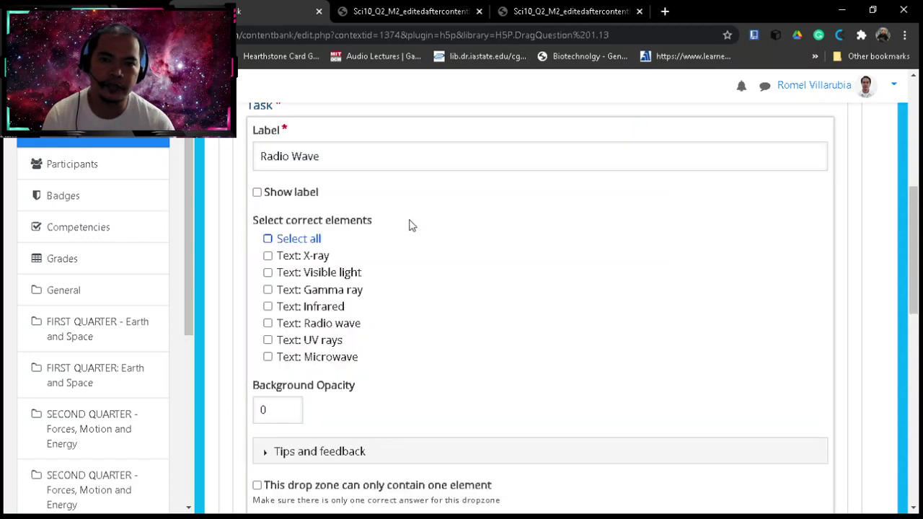
click(325, 156)
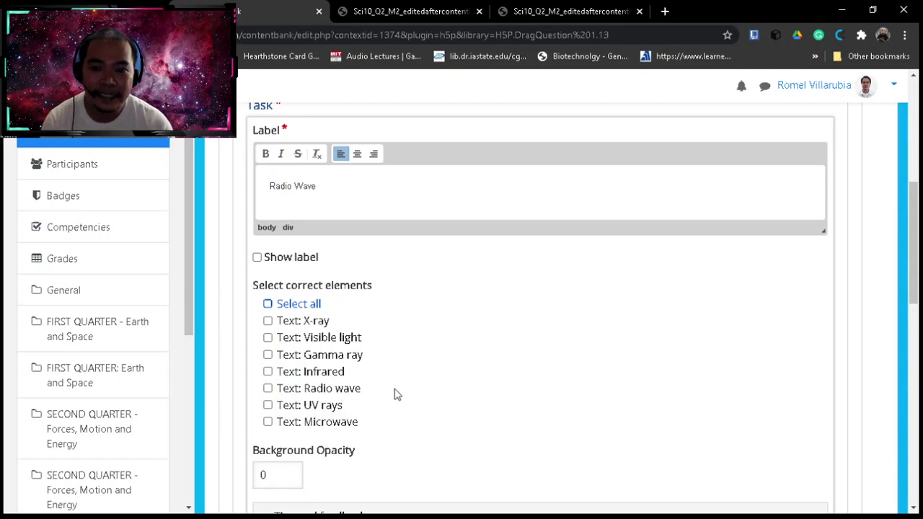
click(267, 389)
scroll(490, 377, down, 2)
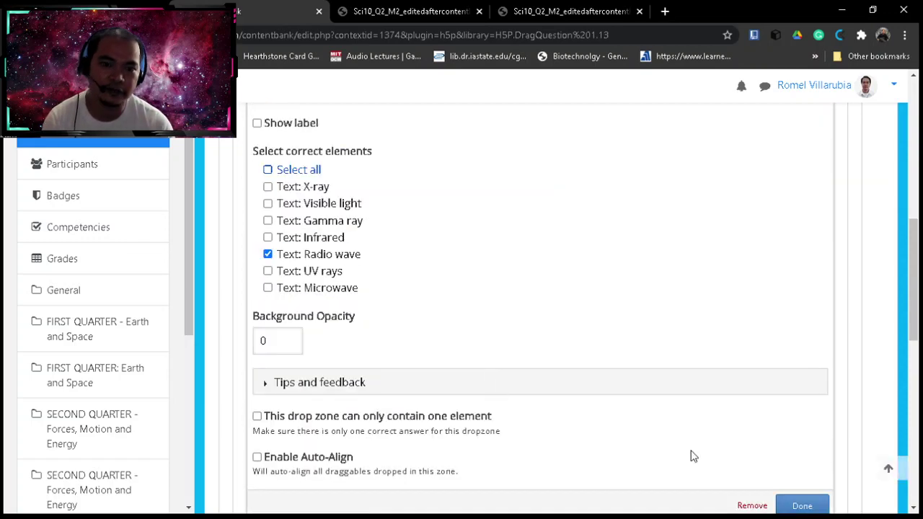
click(814, 509)
scroll(428, 325, up, 2)
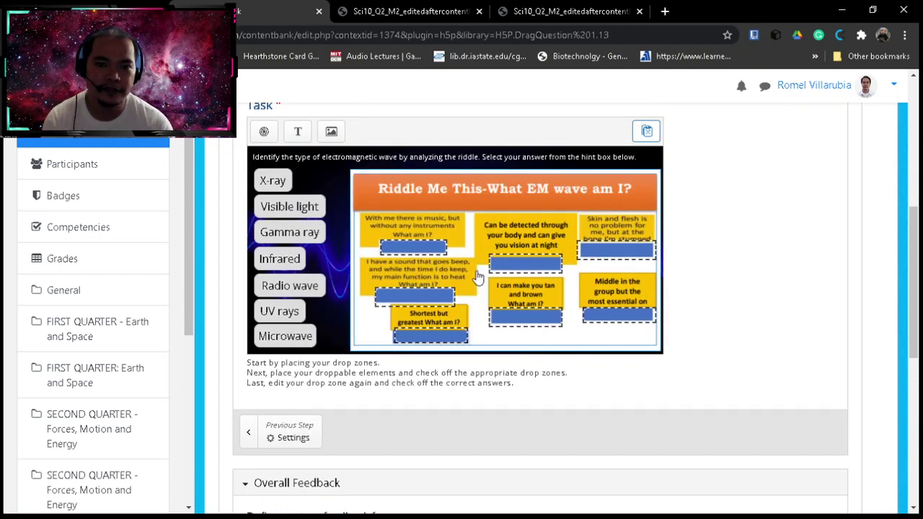
Tick 'Text: Microwave' as the correct element for the beep riddle's drop zone.
click(428, 294)
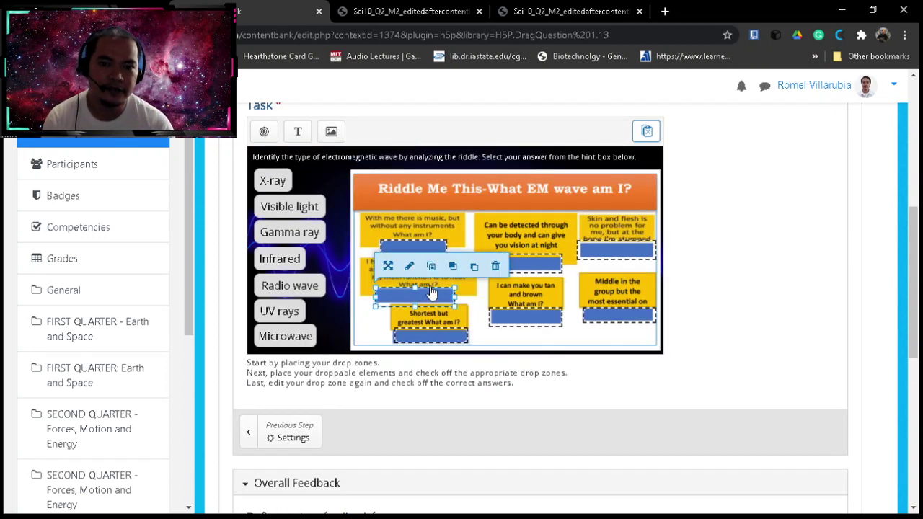
click(409, 266)
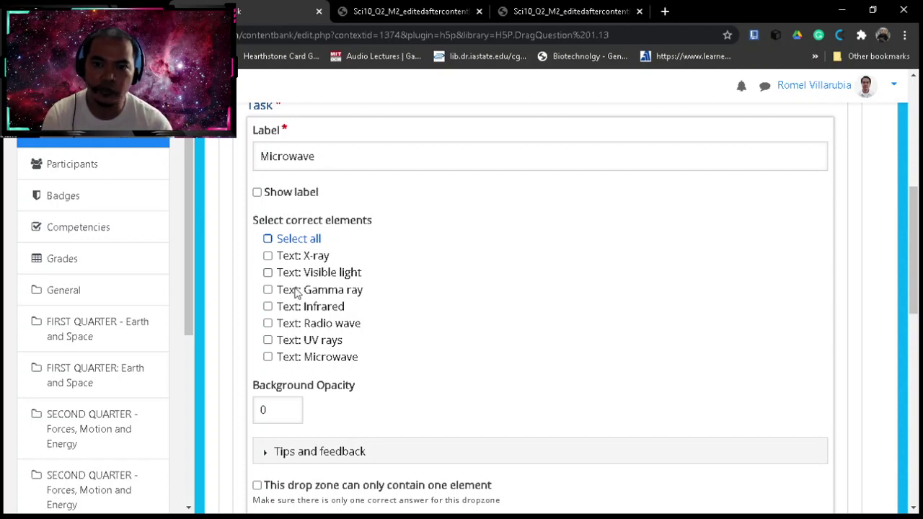
click(267, 358)
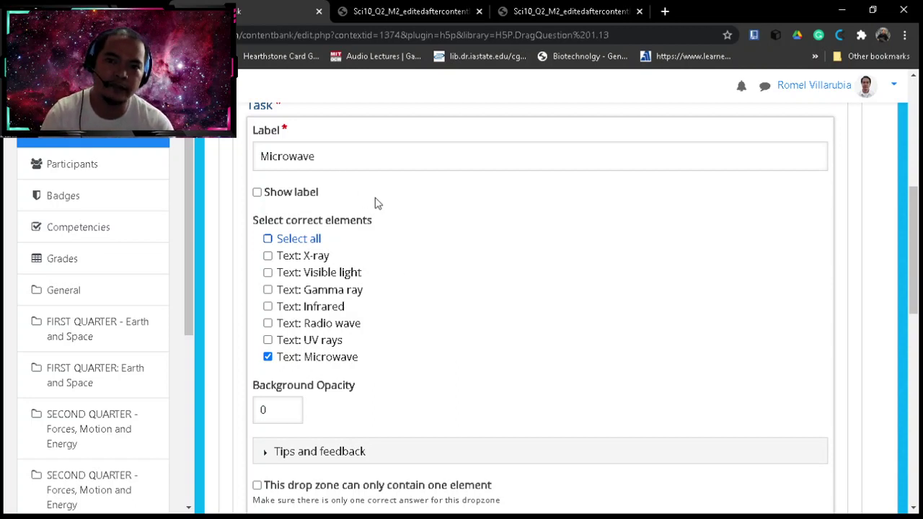
scroll(476, 343, down, 2)
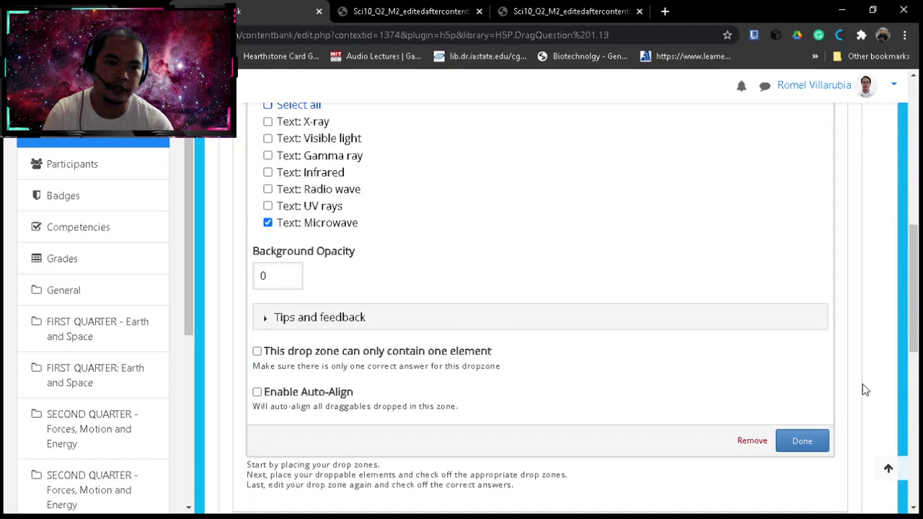
click(801, 441)
scroll(475, 288, up, 2)
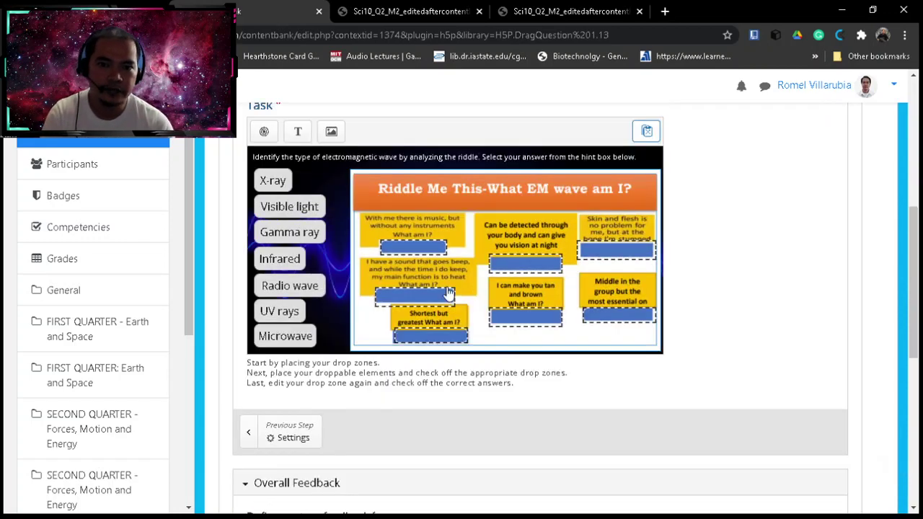
Mark Infrared correct for the night-vision zone and UV rays for the tanning zone.
click(515, 264)
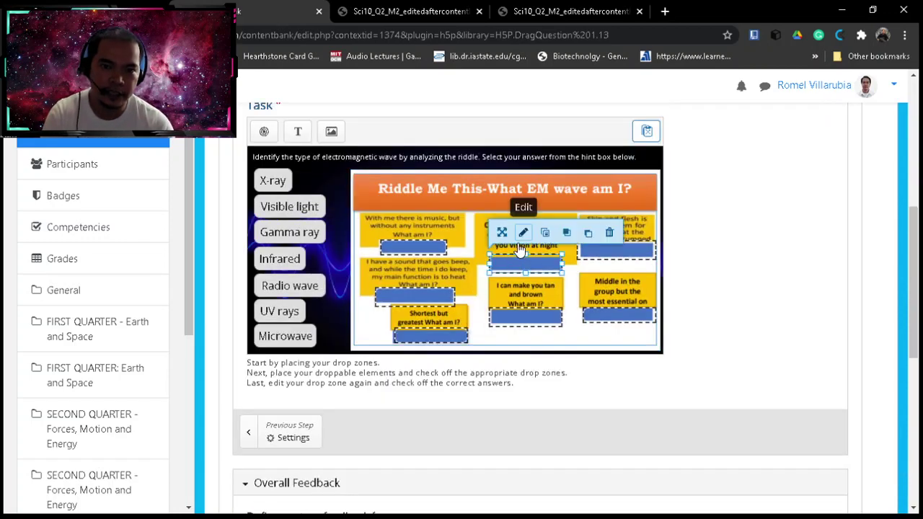
click(524, 232)
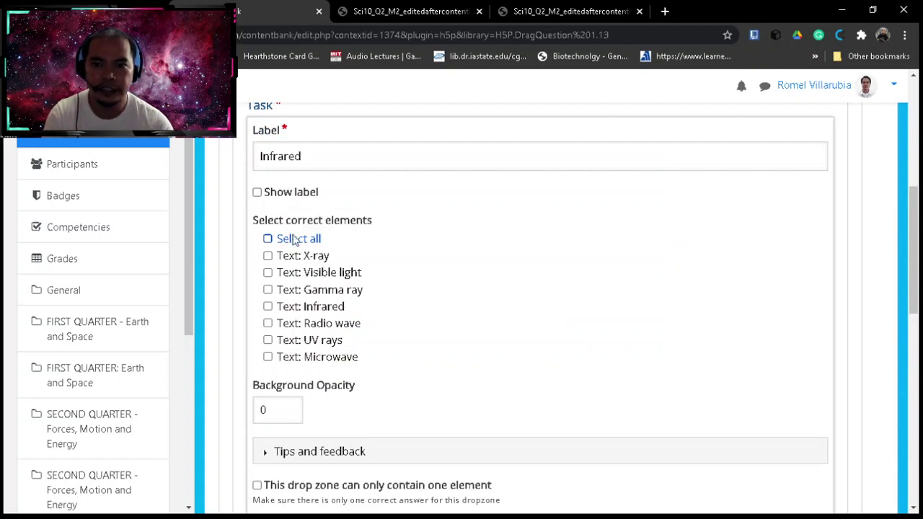
click(267, 306)
scroll(480, 310, down, 3)
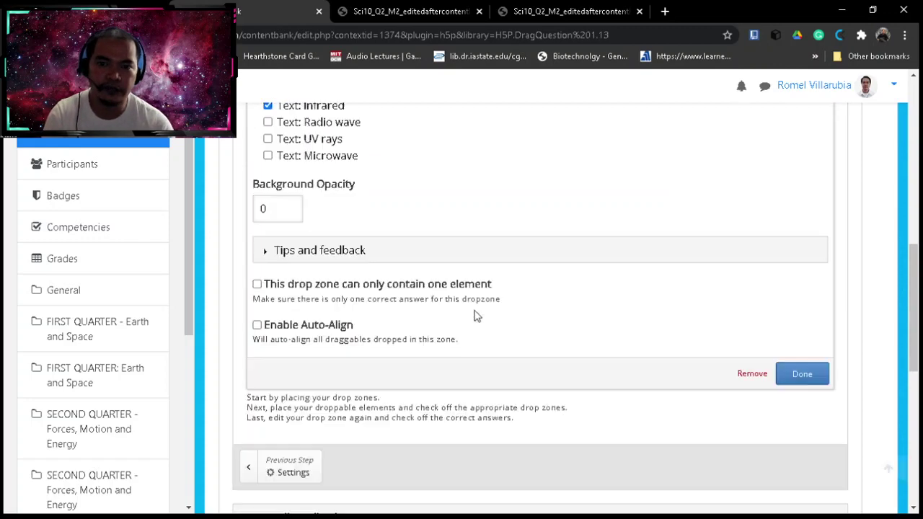
click(801, 374)
scroll(618, 261, up, 3)
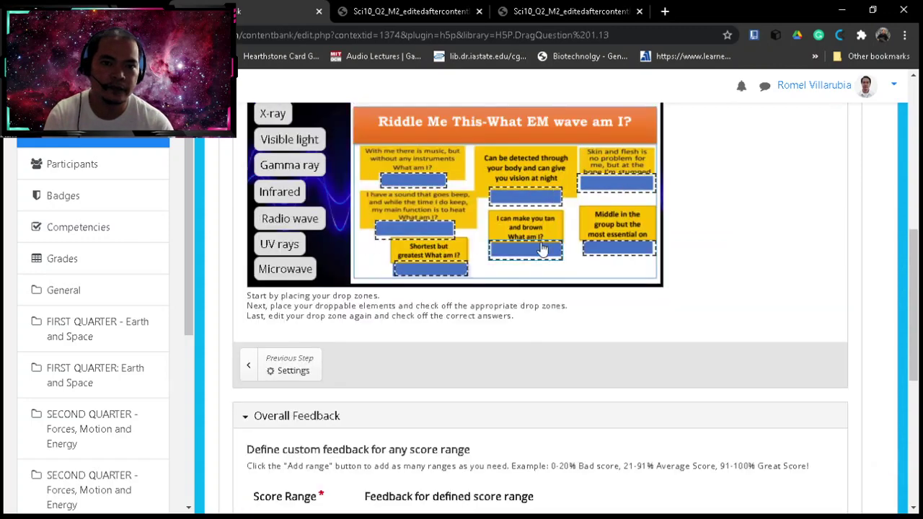
click(544, 249)
click(524, 218)
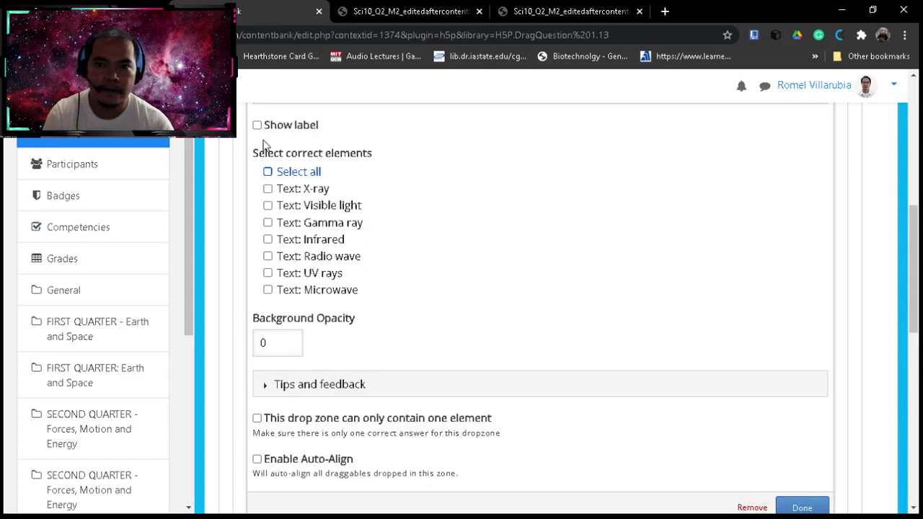
scroll(265, 147, up, 1)
click(267, 339)
scroll(476, 339, down, 2)
click(803, 442)
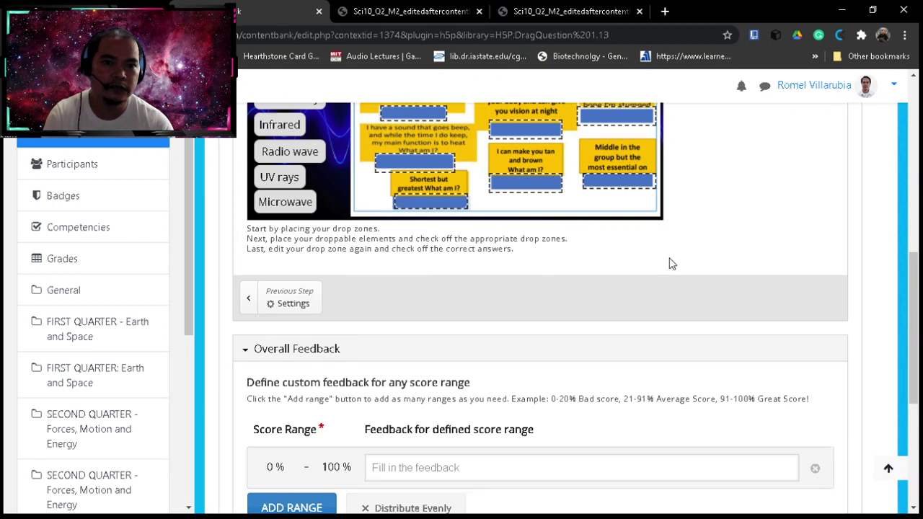
scroll(721, 324, up, 1)
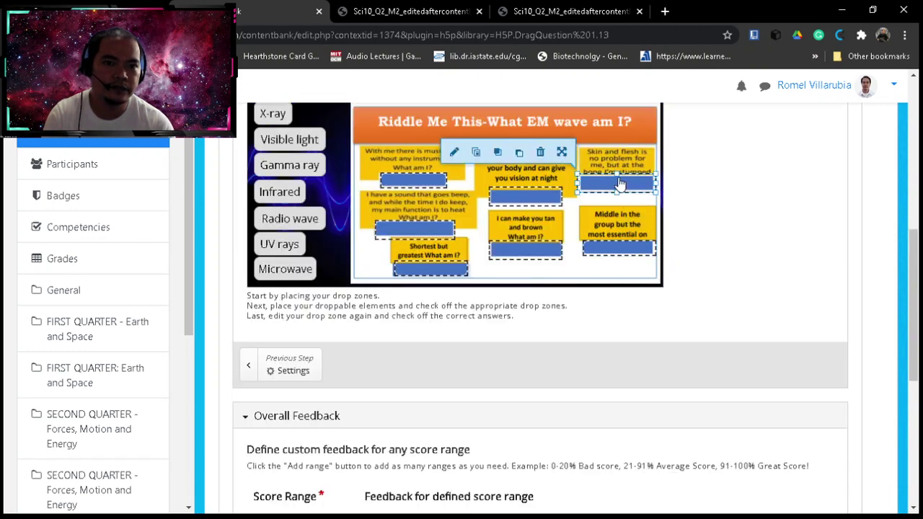
Mark X-ray correct for the skin-and-flesh zone and Visible light for 'Middle in the group'.
click(453, 152)
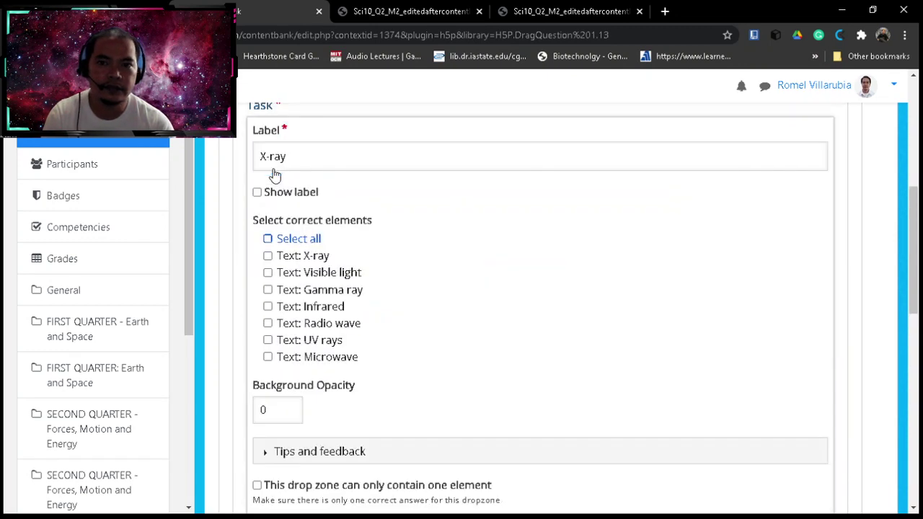
click(267, 256)
scroll(612, 317, down, 2)
click(792, 431)
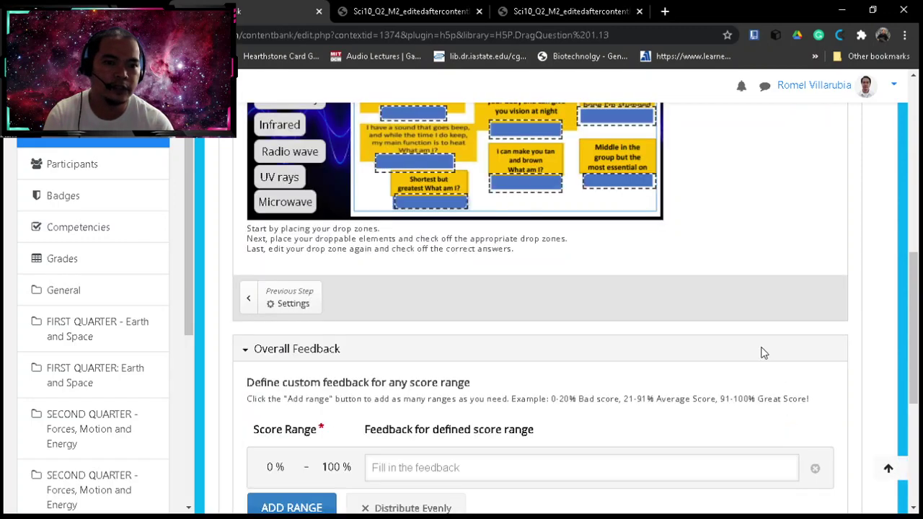
click(617, 180)
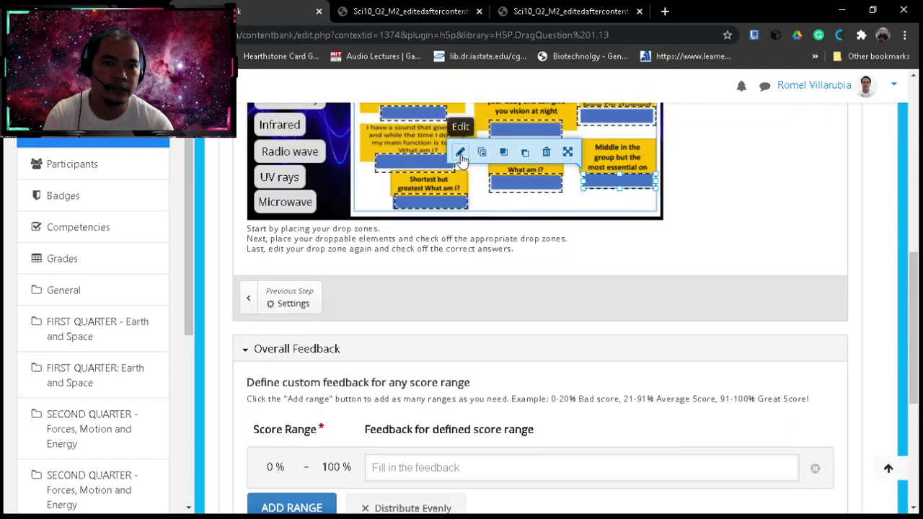
click(460, 154)
scroll(399, 209, up, 2)
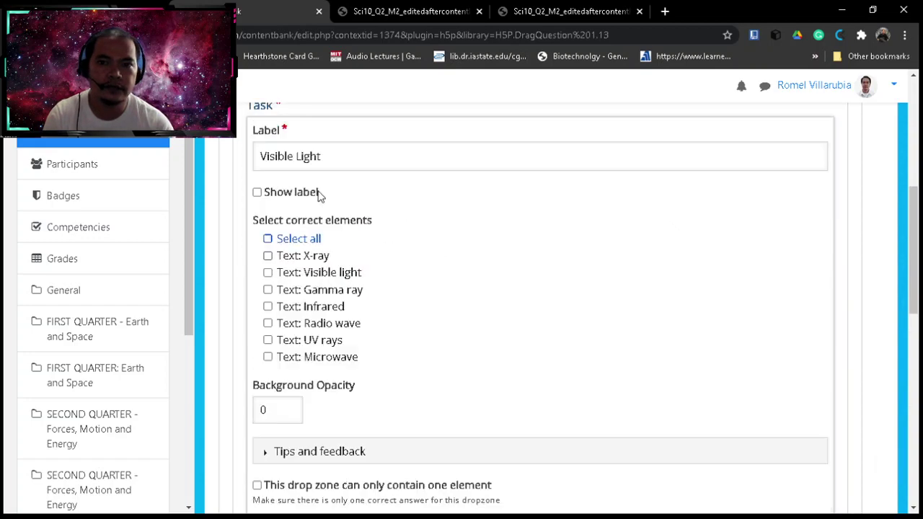
click(267, 273)
scroll(841, 439, down, 2)
click(807, 439)
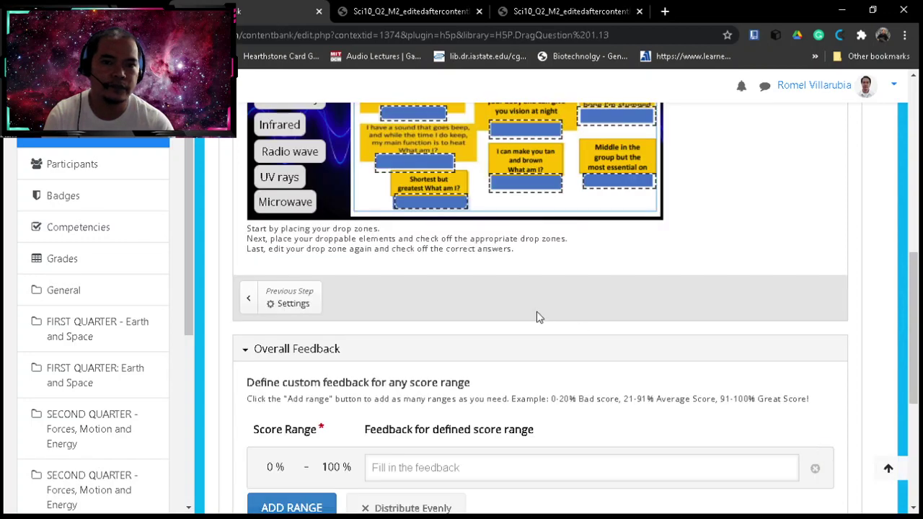
scroll(537, 317, up, 1)
Reopen the beeping riddle's drop zone to verify its correct answer.
click(414, 228)
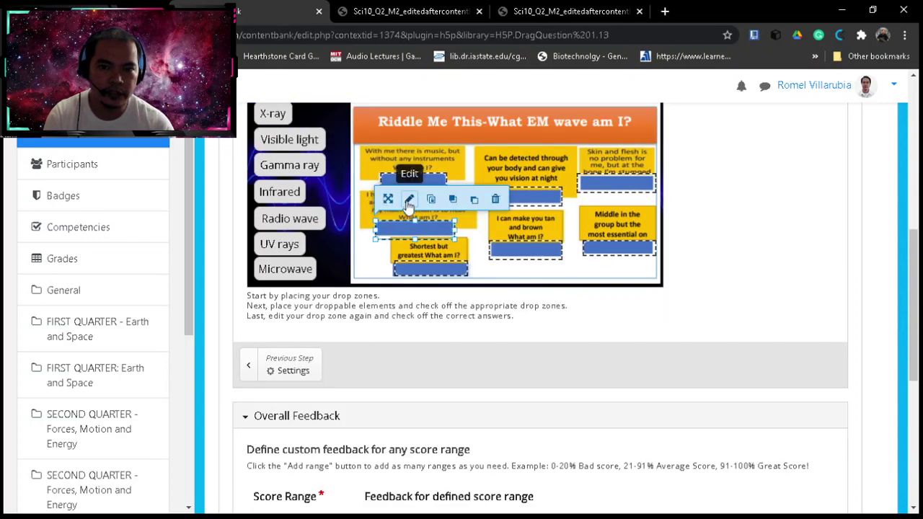
click(409, 200)
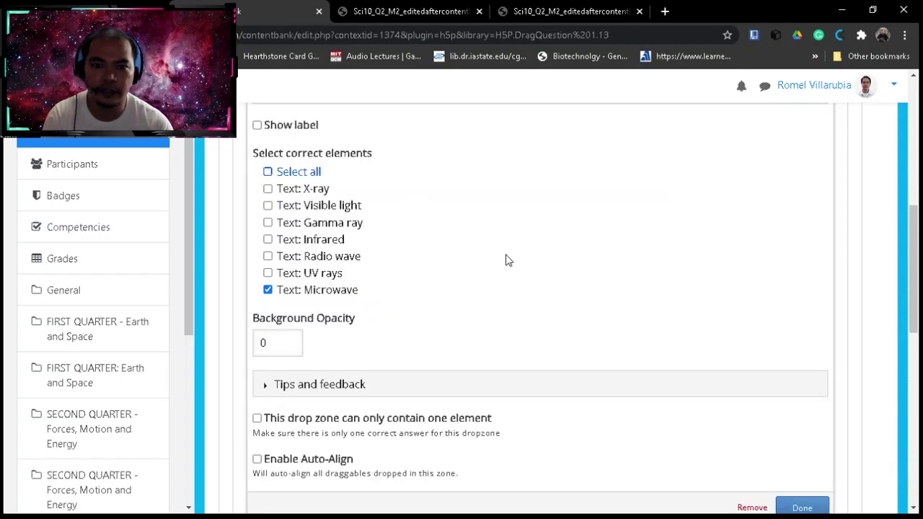
scroll(788, 315, down, 2)
click(813, 383)
scroll(721, 339, up, 2)
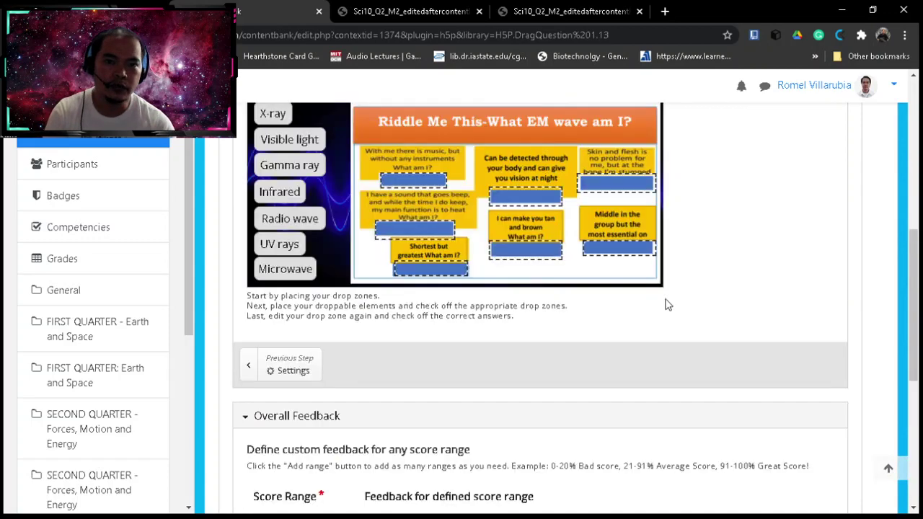
scroll(720, 294, up, 2)
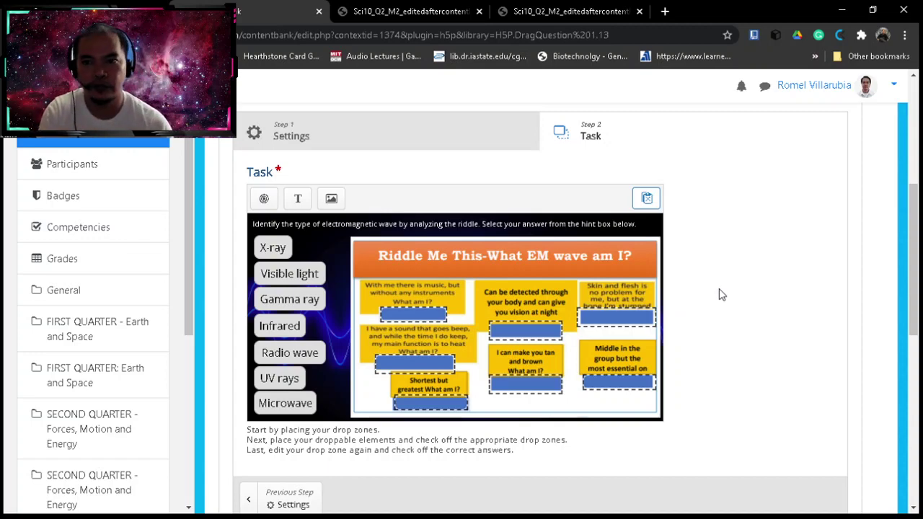
Collapse Overall Feedback and review Behavioural settings, keeping Retry, penalties and score explanation on.
scroll(721, 294, down, 1)
scroll(720, 294, down, 3)
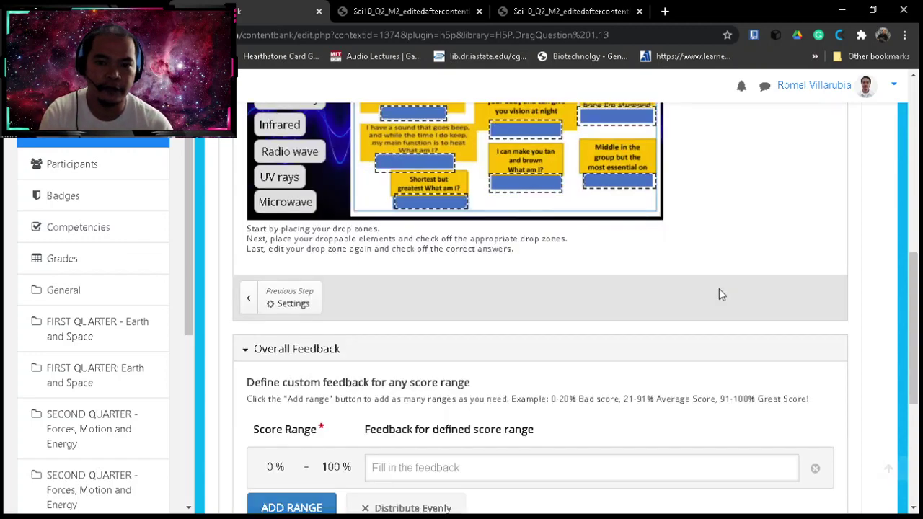
scroll(718, 289, down, 2)
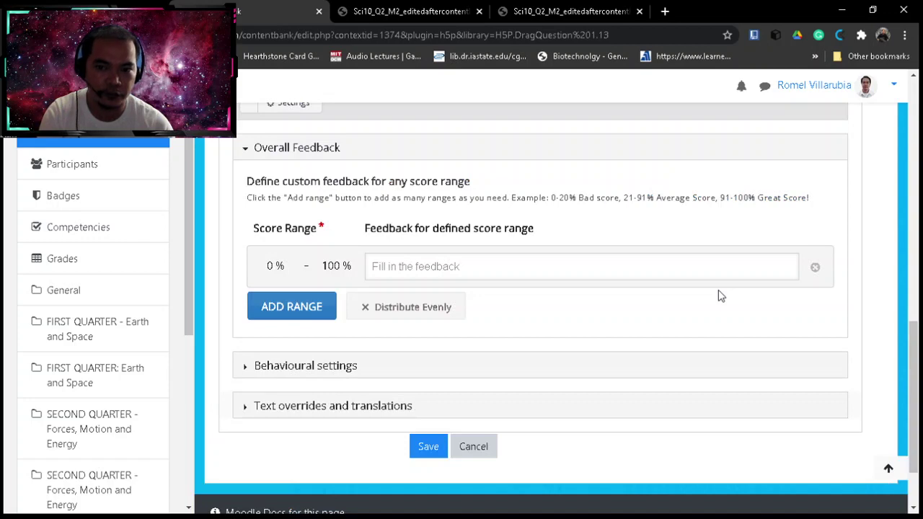
scroll(310, 375, up, 2)
scroll(338, 302, down, 1)
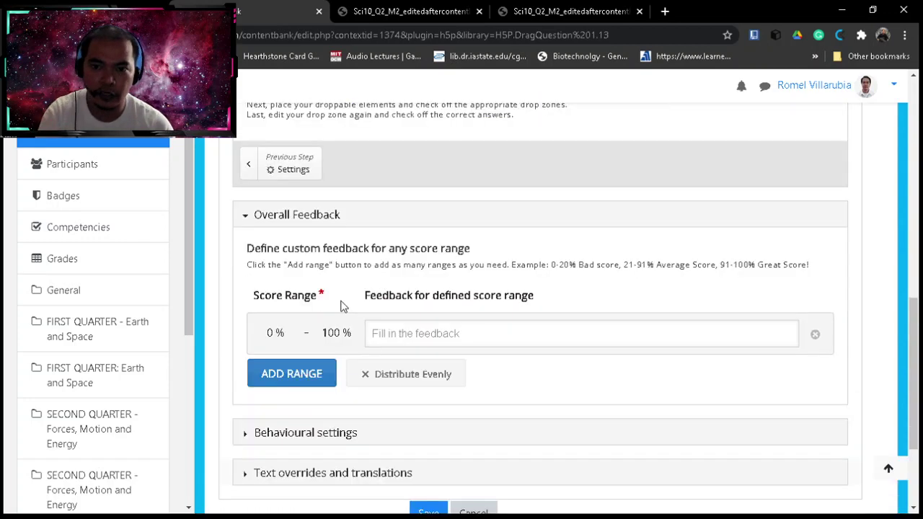
scroll(360, 302, down, 1)
scroll(338, 276, up, 1)
click(245, 215)
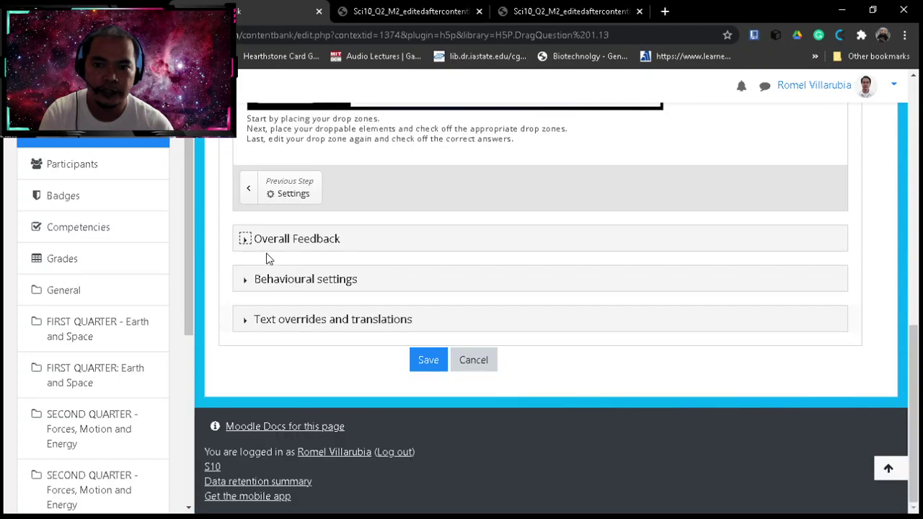
click(245, 281)
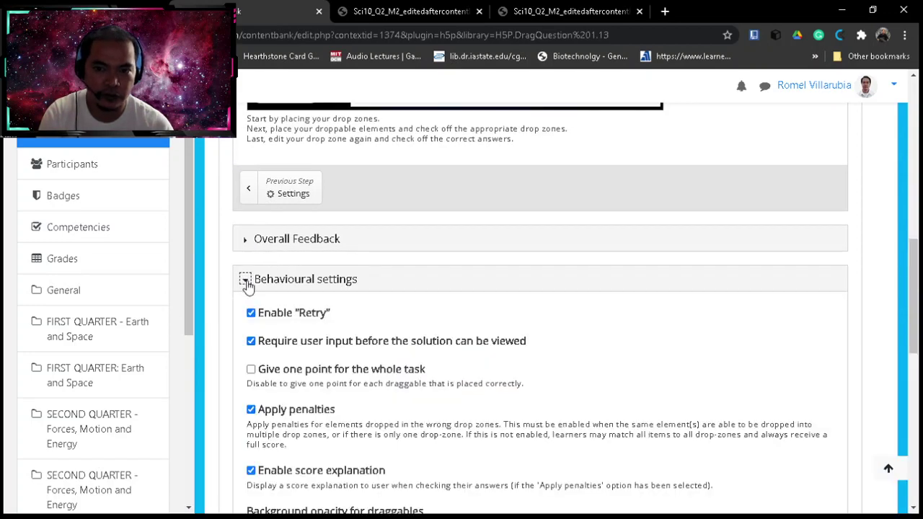
scroll(454, 303, down, 1)
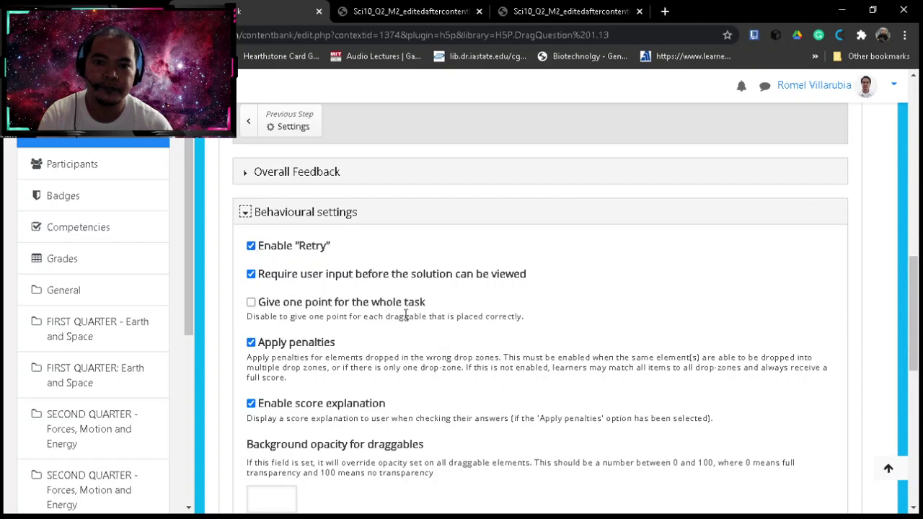
scroll(408, 317, down, 1)
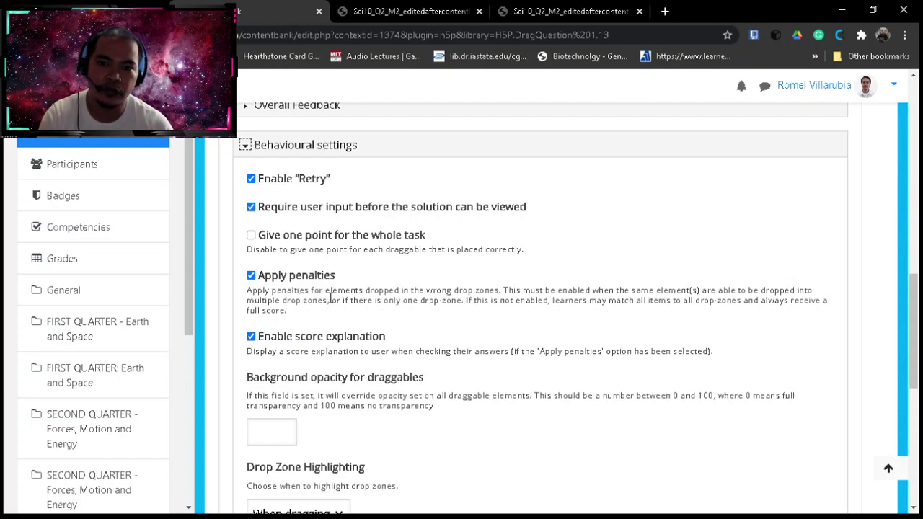
scroll(332, 297, down, 2)
scroll(392, 303, up, 5)
scroll(395, 305, down, 2)
scroll(395, 303, down, 8)
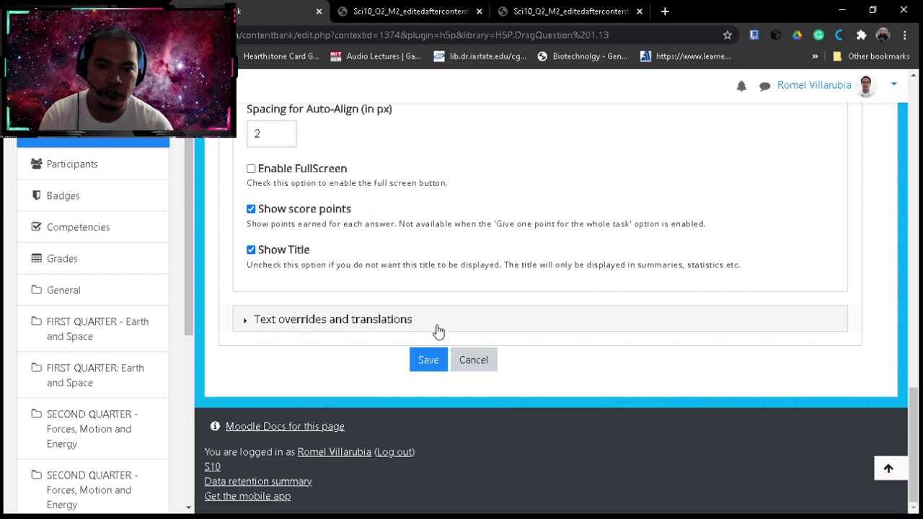
Save the Riddle Me This drag-and-drop content.
click(429, 366)
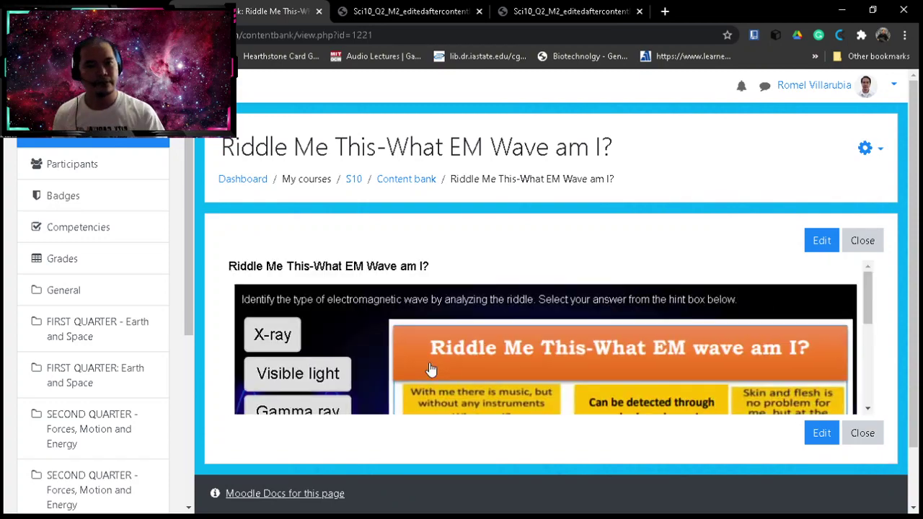
scroll(591, 324, down, 2)
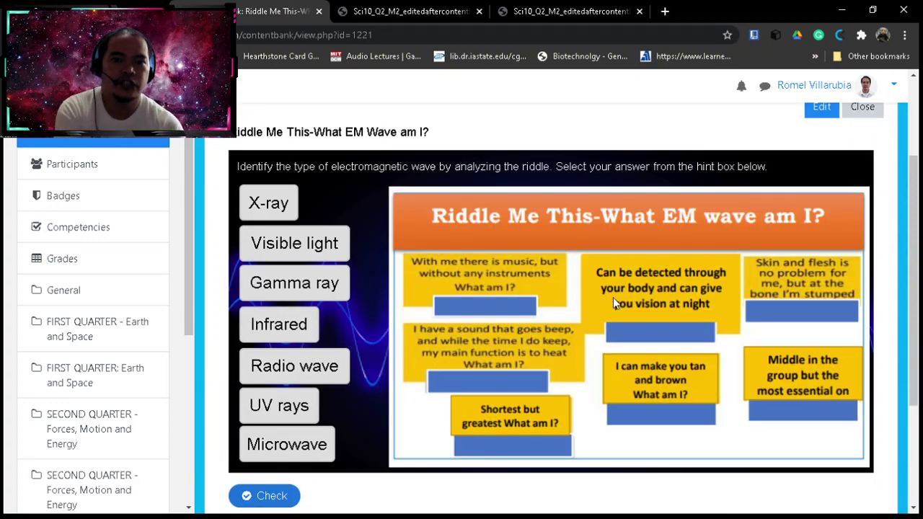
scroll(633, 295, down, 1)
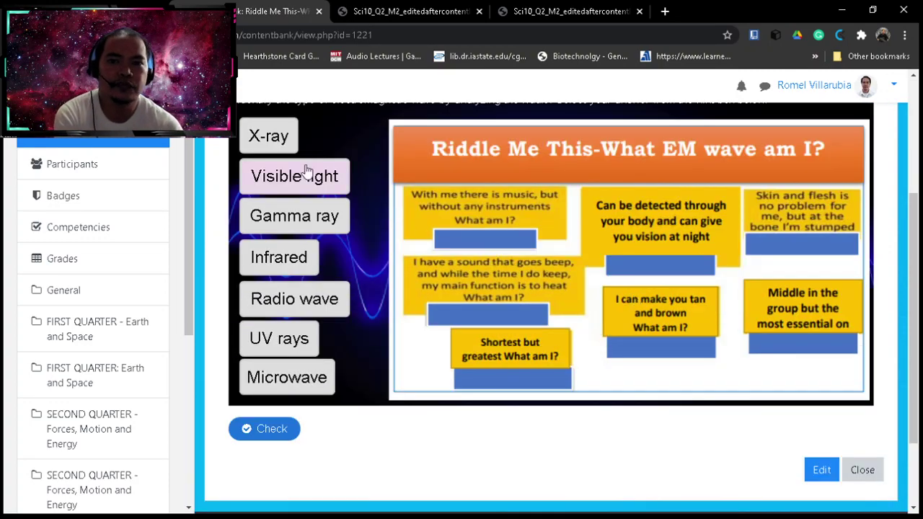
Drop all seven wave labels onto riddle boxes in the preview and check, scoring 1/6.
drag(274, 141, 572, 197)
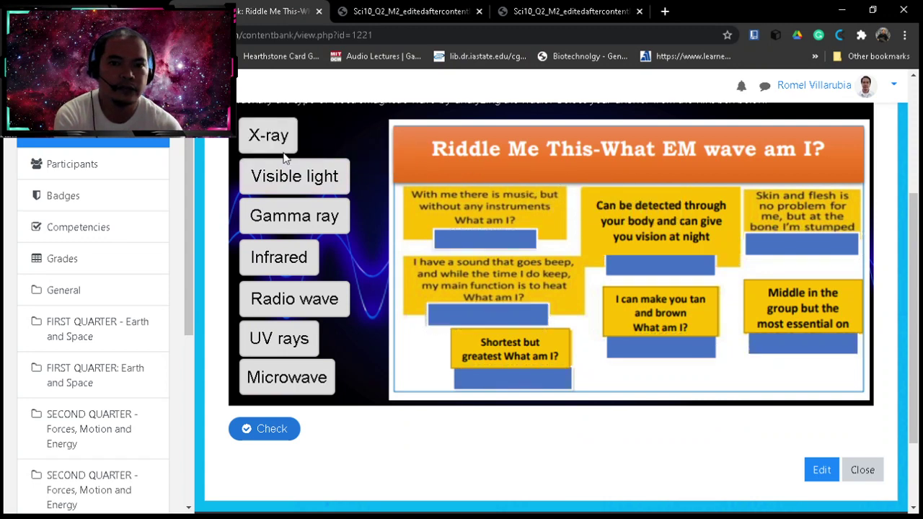
drag(275, 141, 782, 243)
drag(296, 182, 798, 356)
drag(345, 220, 503, 379)
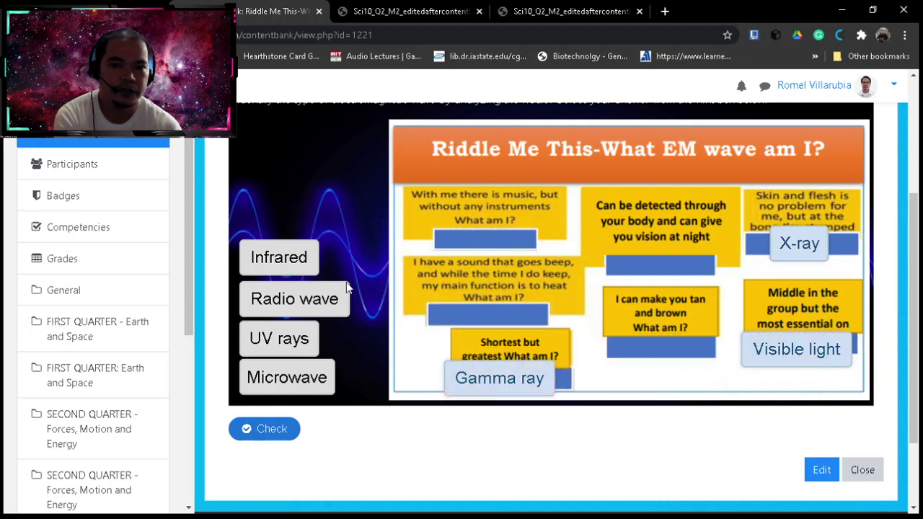
drag(310, 269, 660, 254)
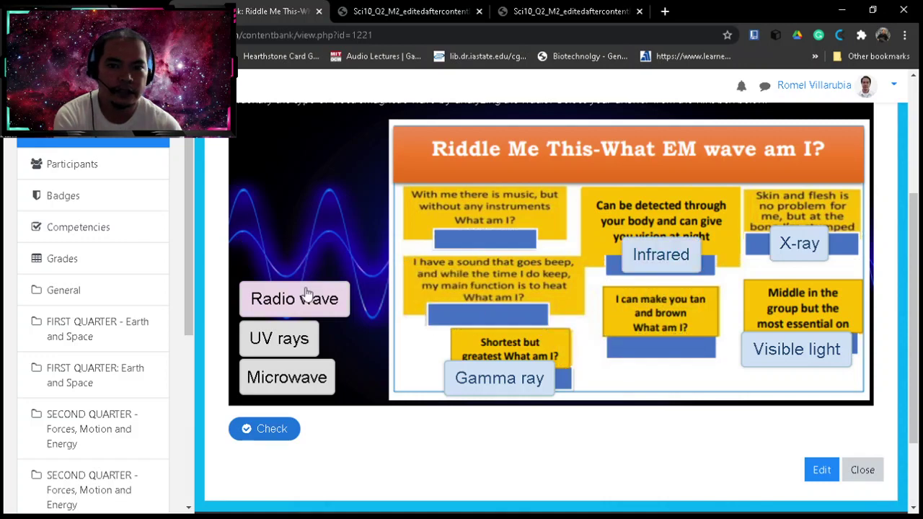
drag(305, 296, 481, 249)
drag(279, 338, 482, 249)
drag(317, 375, 503, 320)
drag(317, 303, 669, 347)
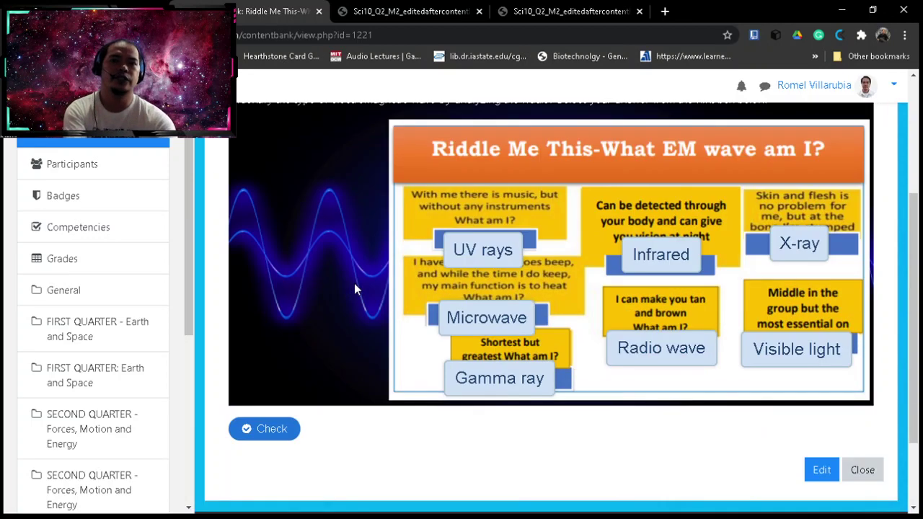
scroll(352, 281, down, 1)
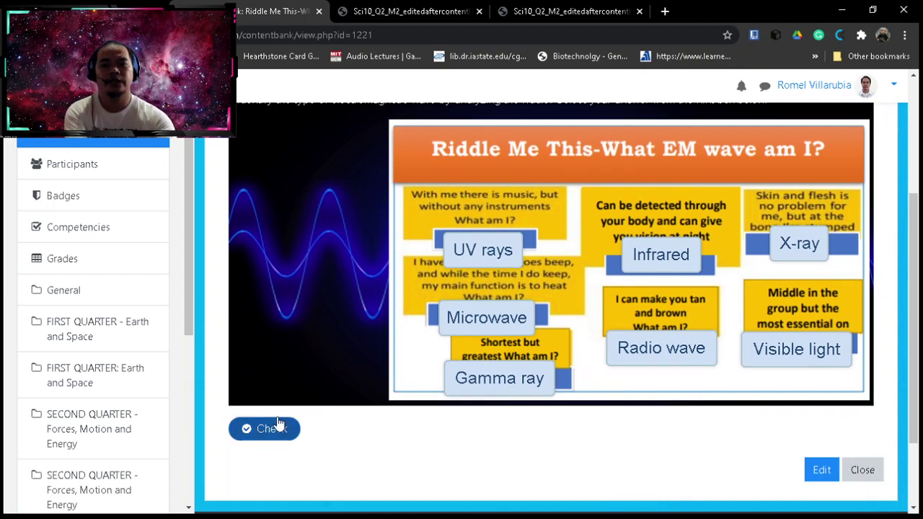
click(265, 433)
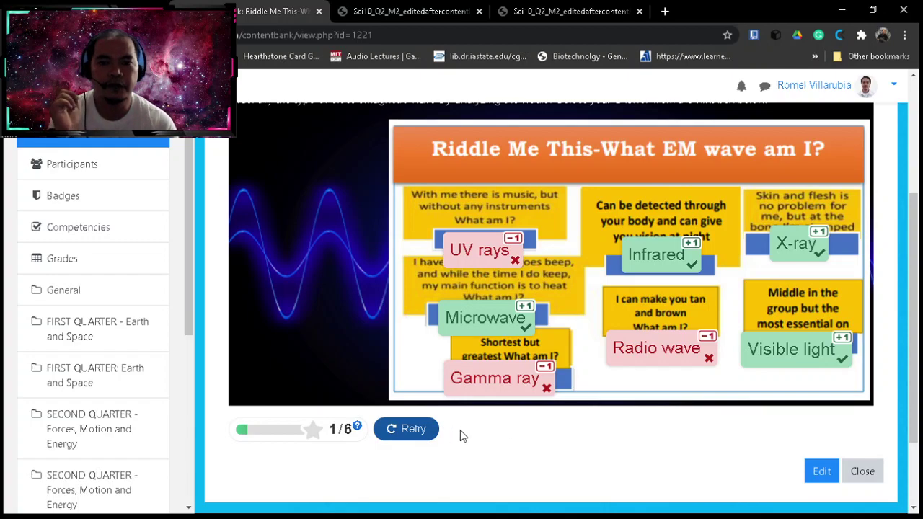
Retry the riddle, rearrange Visible light, Gamma ray, Radio wave, Microwave, UV rays and X-ray, and check (0/6).
click(413, 430)
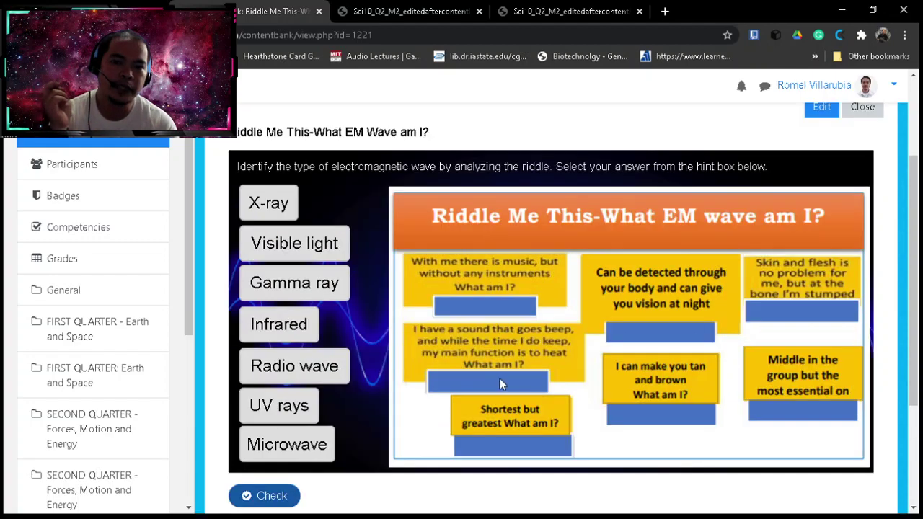
scroll(500, 378, up, 1)
scroll(436, 338, down, 1)
drag(299, 193, 469, 230)
drag(309, 216, 504, 307)
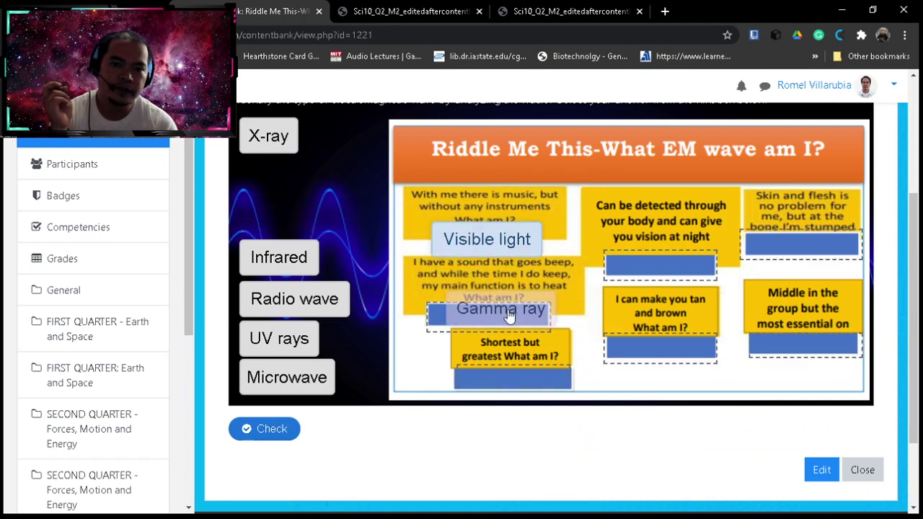
drag(304, 264, 632, 270)
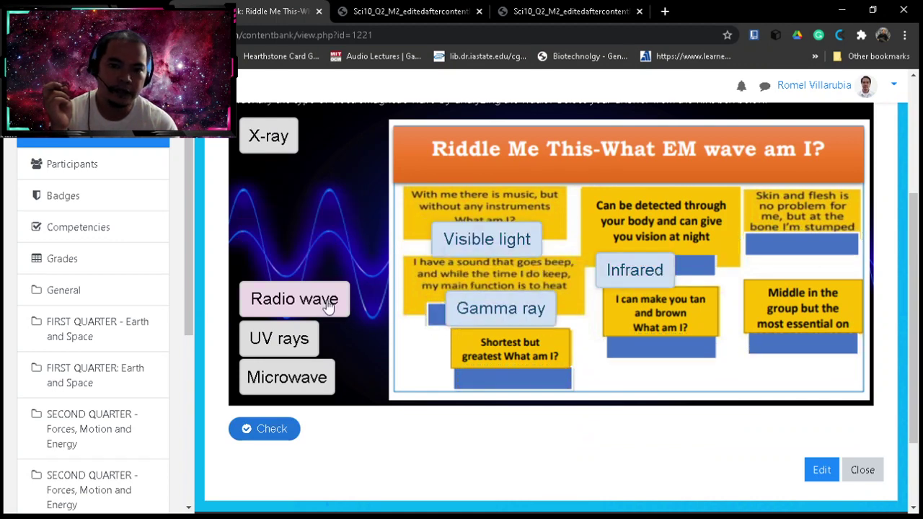
drag(333, 307, 667, 345)
drag(329, 380, 512, 371)
drag(279, 338, 750, 322)
drag(268, 137, 798, 247)
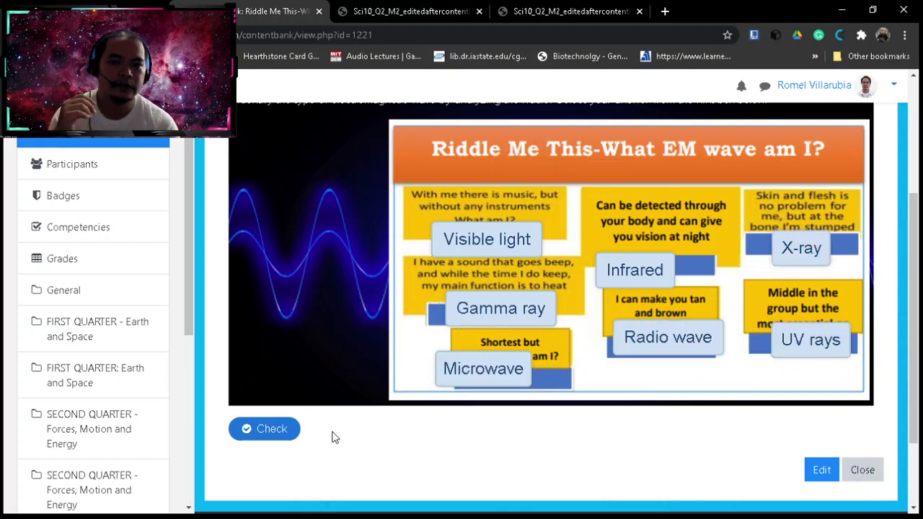
click(288, 431)
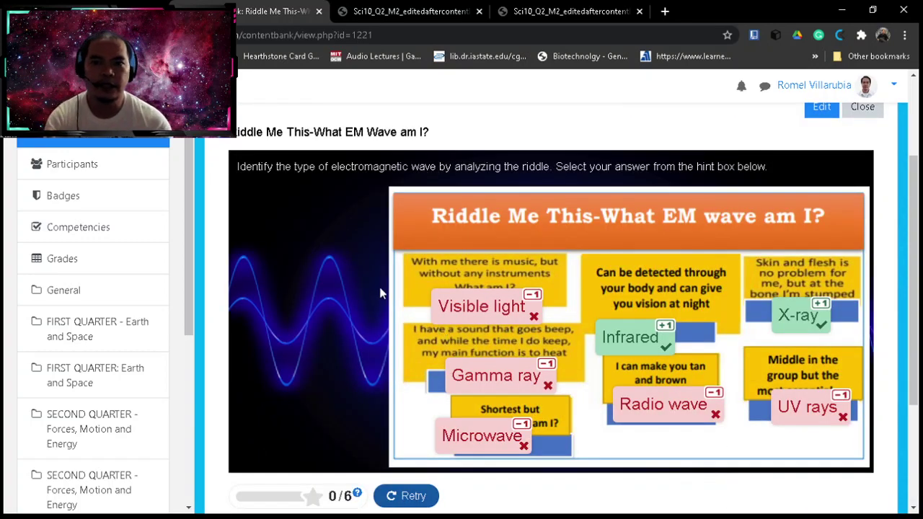
Go back to the Science 10 course page.
scroll(381, 293, up, 1)
scroll(381, 293, down, 1)
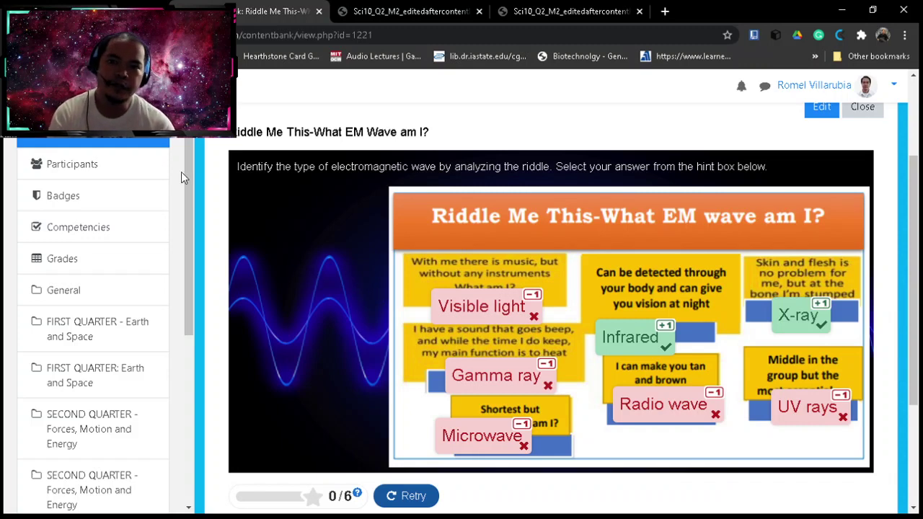
key(alt+Left)
Scroll through the Science 10 course page's Day 1 and Day 2 H5P activities.
scroll(457, 302, down, 3)
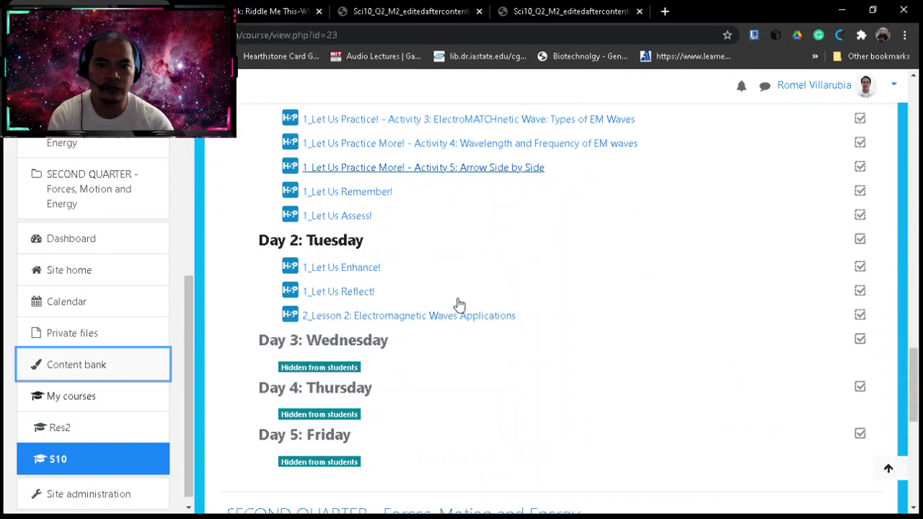
scroll(461, 305, down, 2)
scroll(538, 313, up, 1)
scroll(540, 313, down, 4)
scroll(555, 311, up, 2)
scroll(684, 334, down, 2)
scroll(704, 305, up, 10)
scroll(750, 289, up, 12)
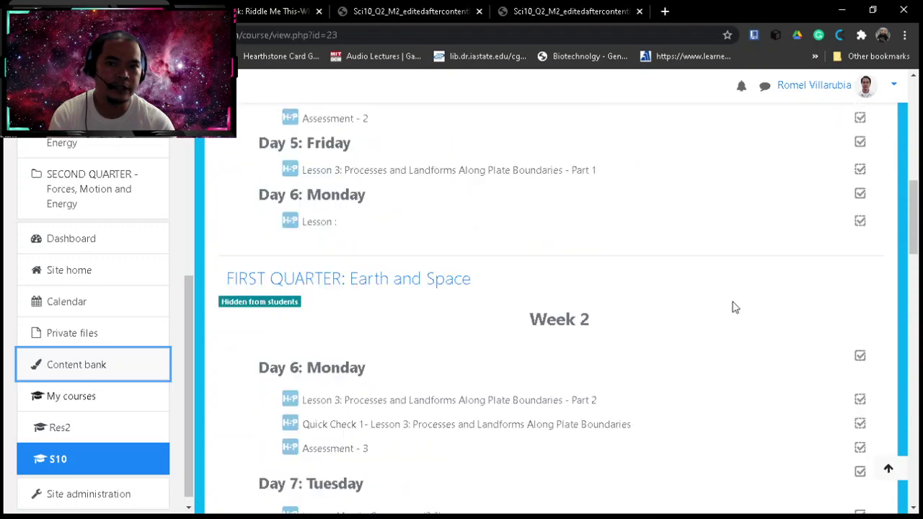
scroll(741, 305, up, 5)
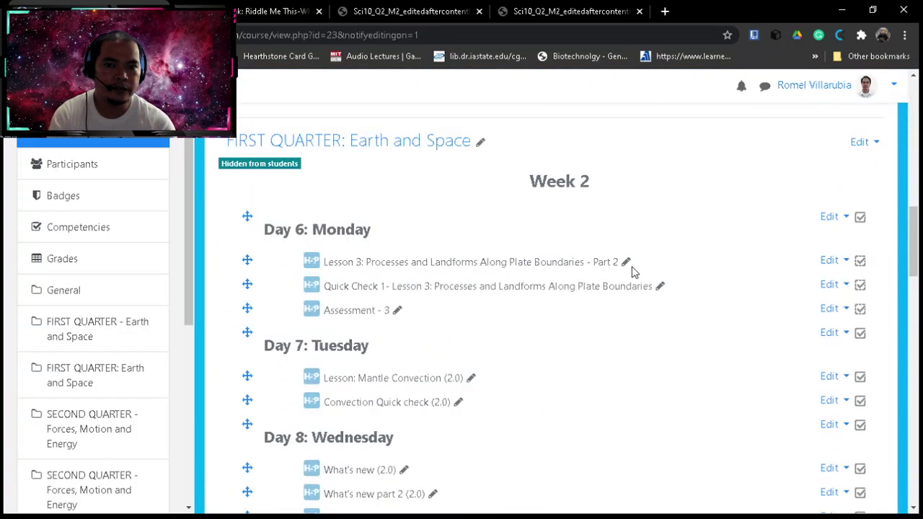
scroll(632, 272, down, 5)
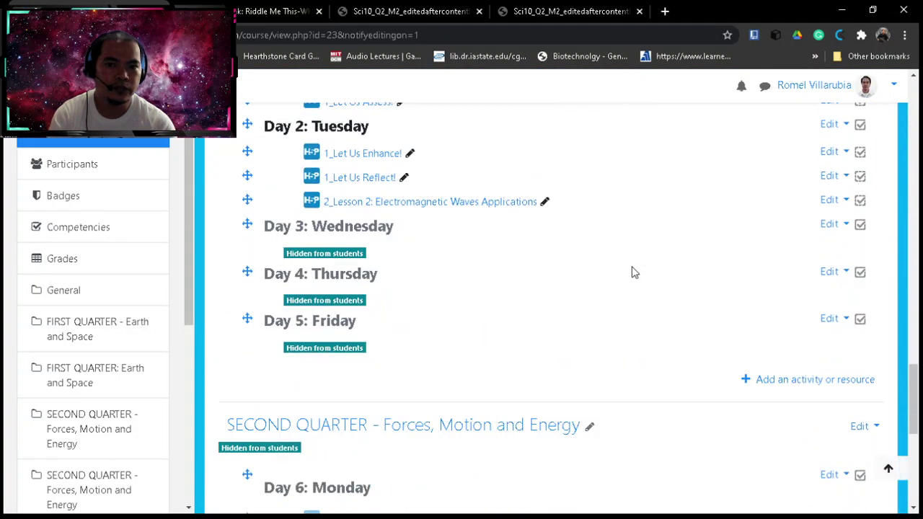
Start a new H5P activity in SECOND QUARTER named 'asda' and scroll to the package file area.
click(823, 384)
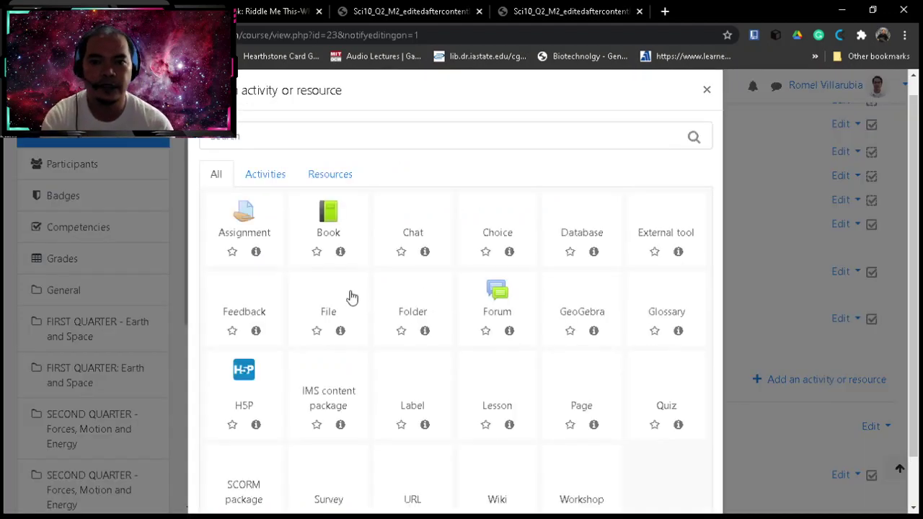
click(247, 382)
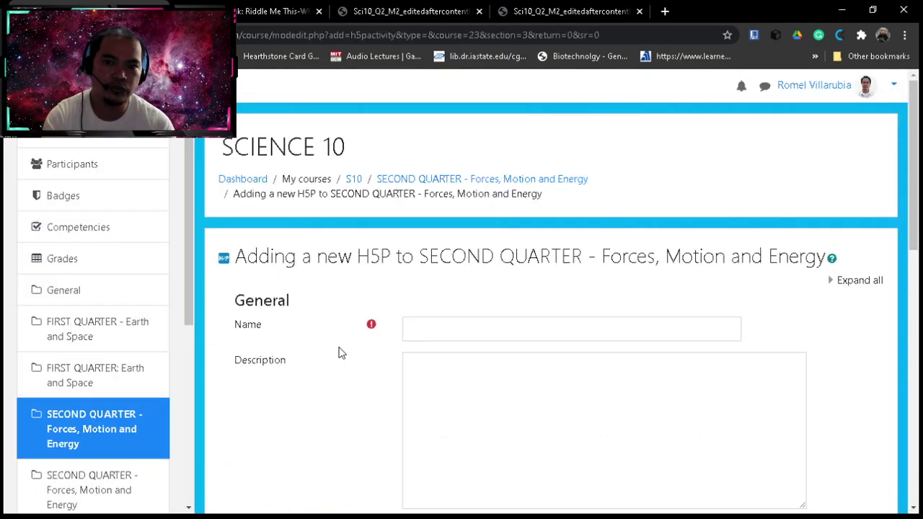
scroll(382, 344, down, 1)
click(452, 263)
text(asdafafasf)
scroll(348, 366, down, 3)
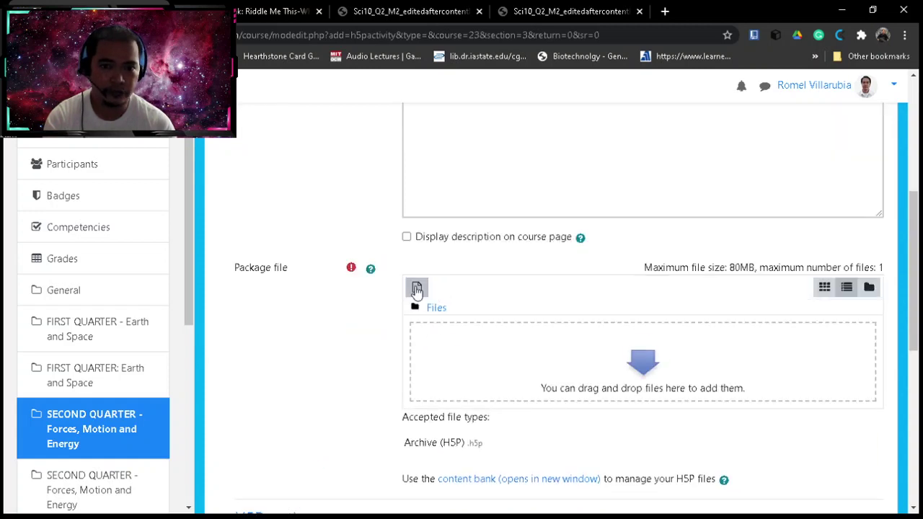
Attach the newest content-bank file, Riddle Me This-What EM Wave am I?, as the package file.
click(416, 289)
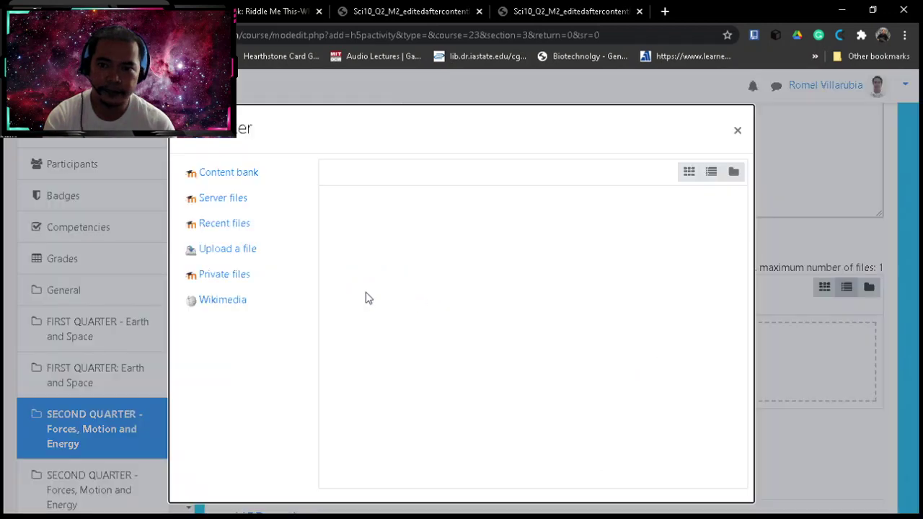
click(231, 175)
click(233, 176)
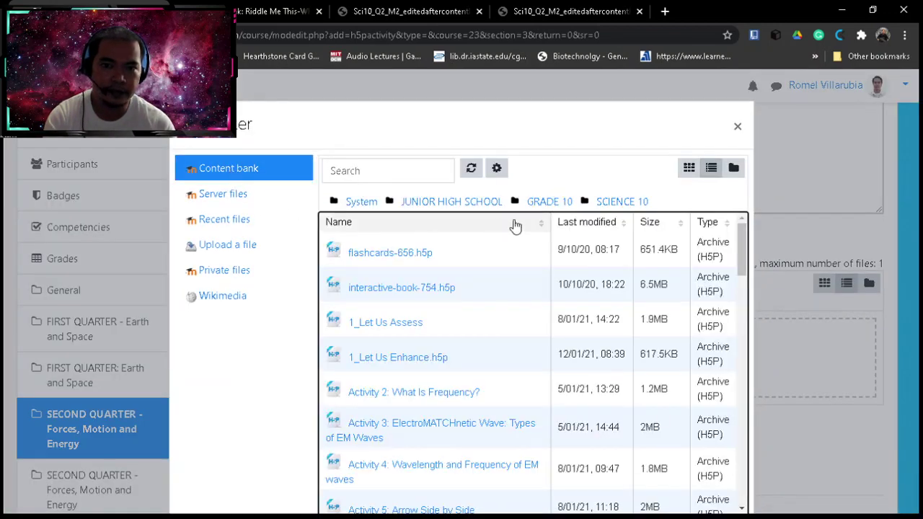
click(625, 230)
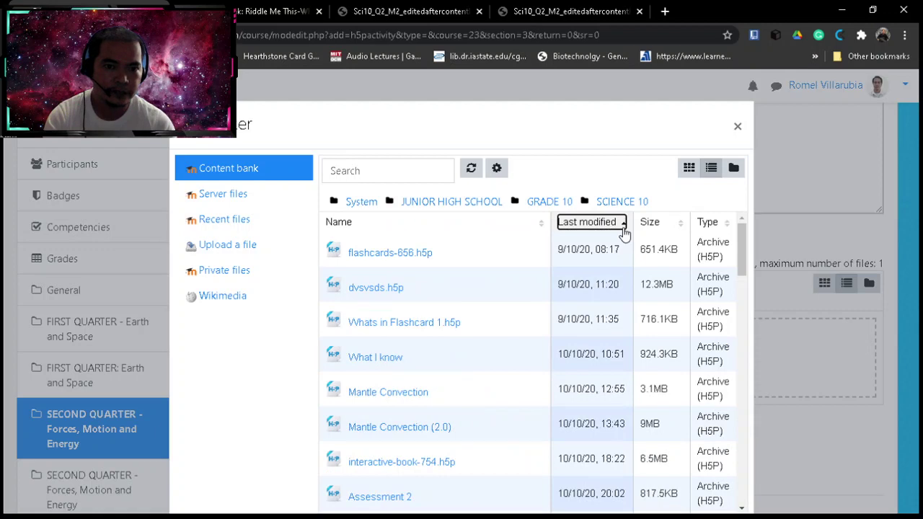
click(624, 230)
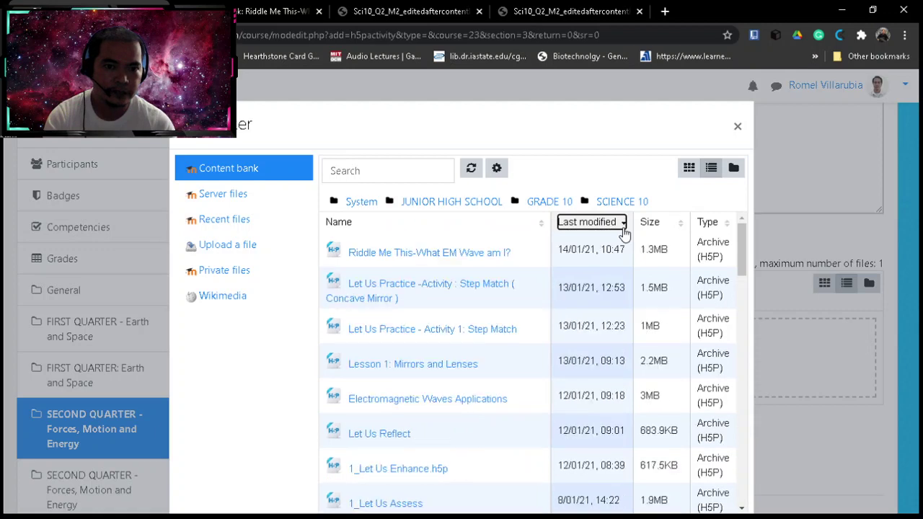
click(436, 254)
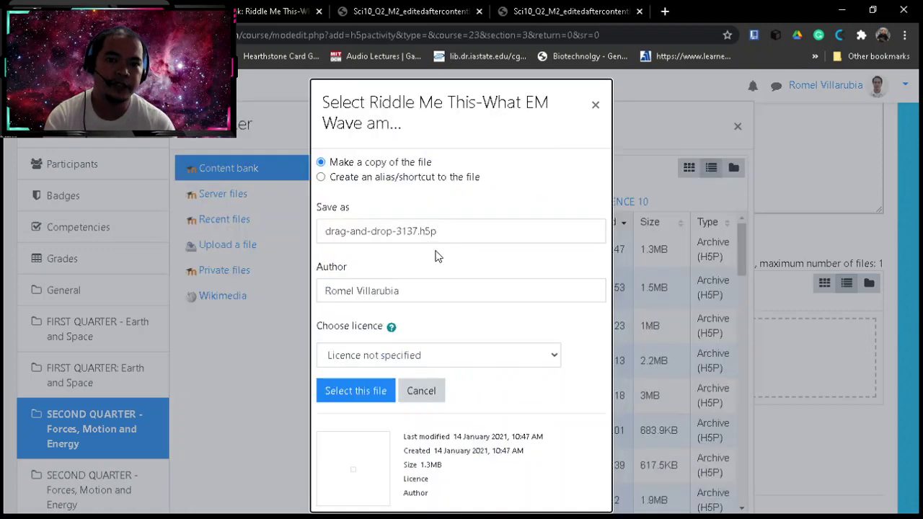
click(359, 399)
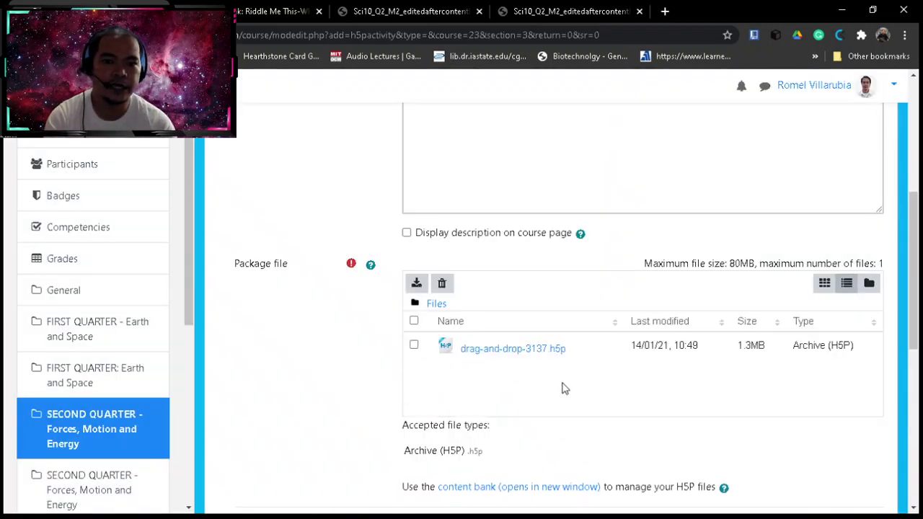
Enable the download, embed and copyright options under H5P options.
scroll(562, 382, down, 3)
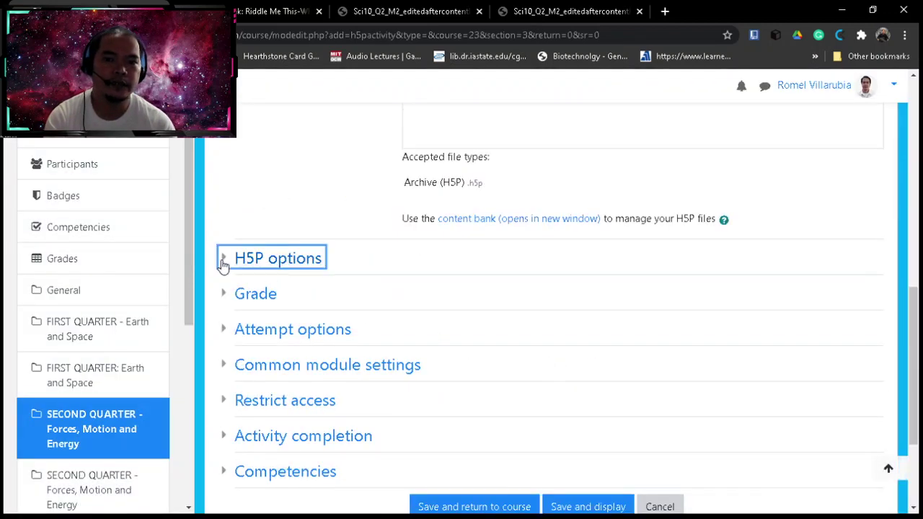
click(224, 264)
click(407, 282)
click(406, 313)
click(406, 344)
Set completion tracking to 'Show activity as complete when conditions are met' and save back to the course.
scroll(394, 343, down, 2)
click(220, 252)
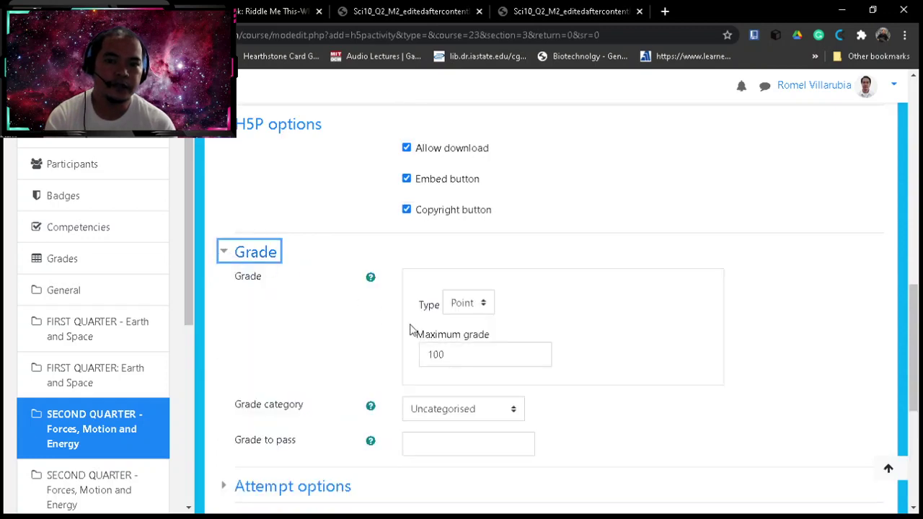
scroll(301, 298, down, 3)
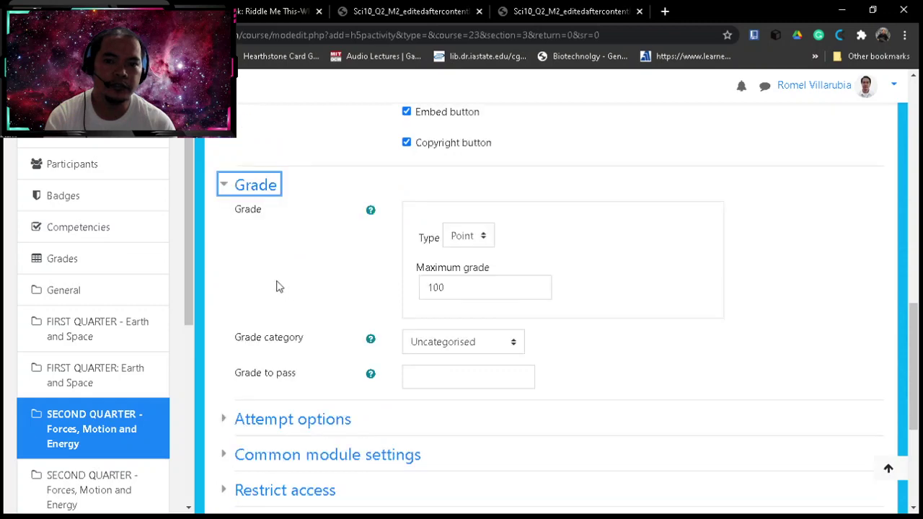
click(225, 287)
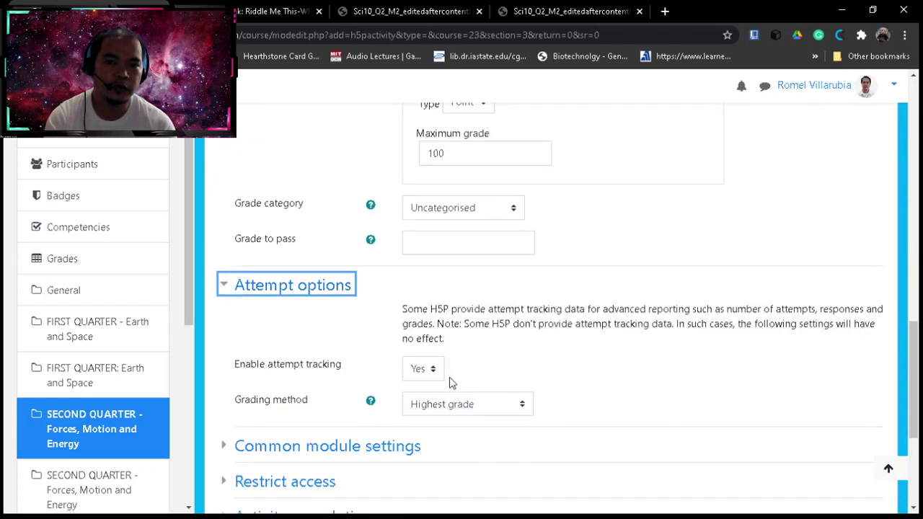
scroll(382, 349, down, 3)
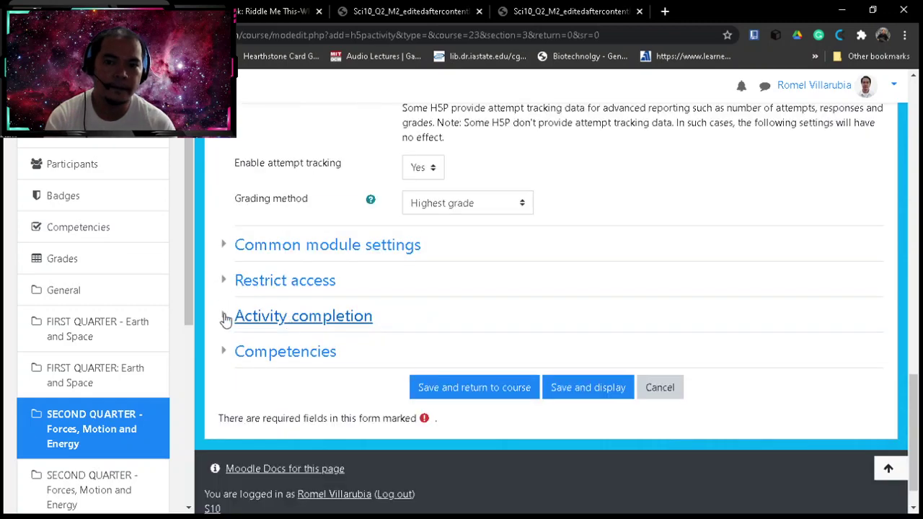
click(225, 318)
click(502, 352)
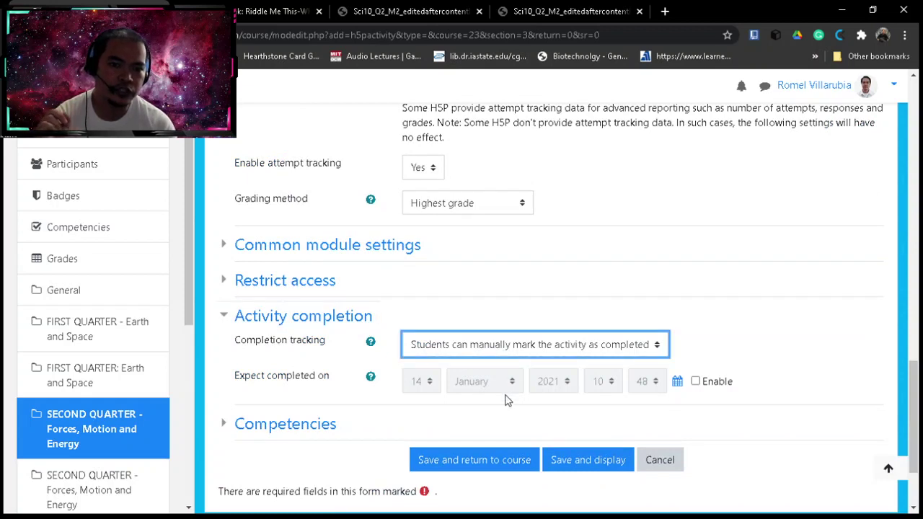
click(505, 400)
scroll(485, 335, down, 2)
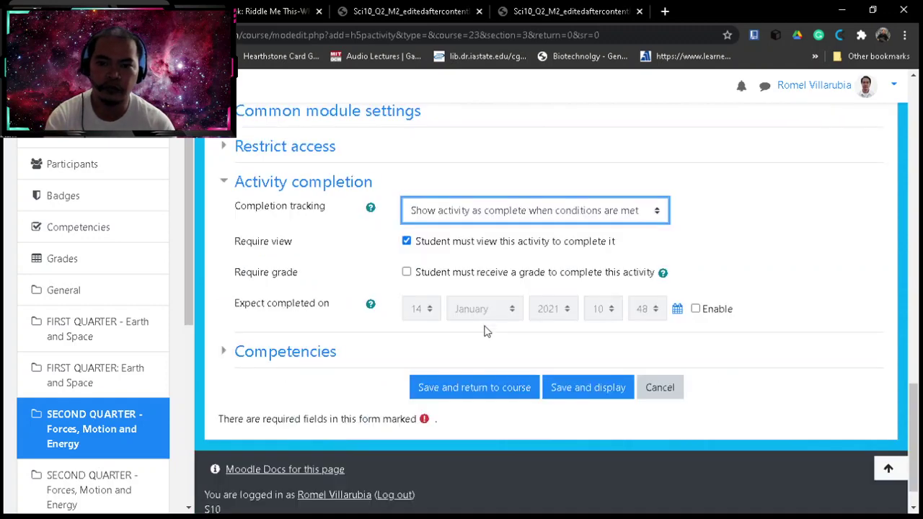
click(488, 393)
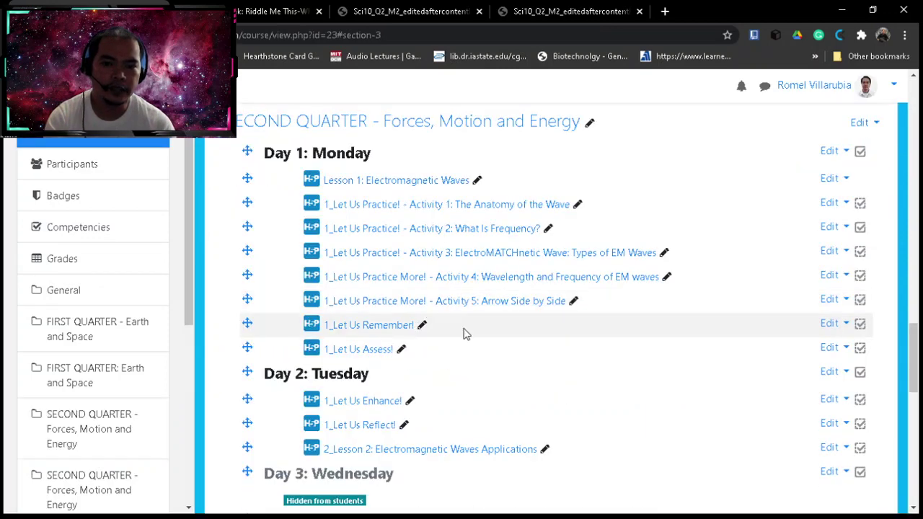
Move asdafafasf below 2_Lesson 2 in Day 2 and indent it two levels to match its neighbours.
scroll(463, 332, down, 3)
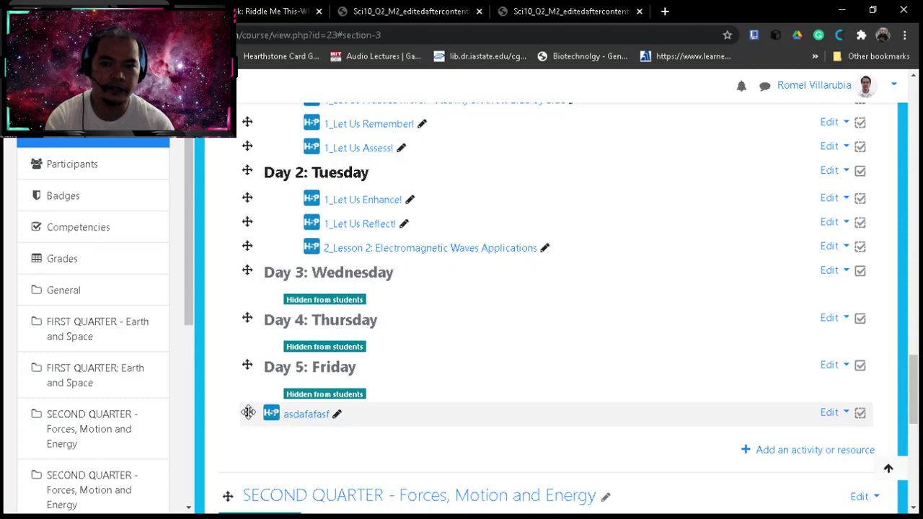
drag(247, 412, 267, 271)
click(830, 272)
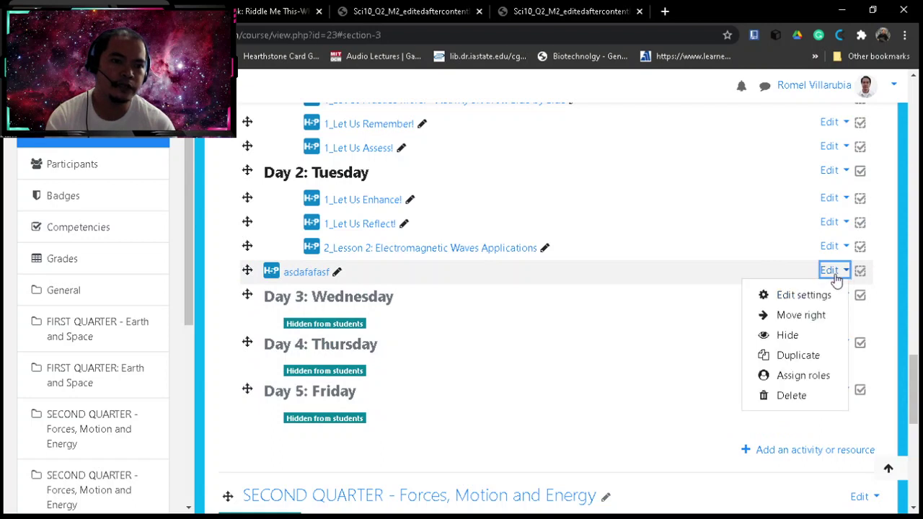
click(801, 318)
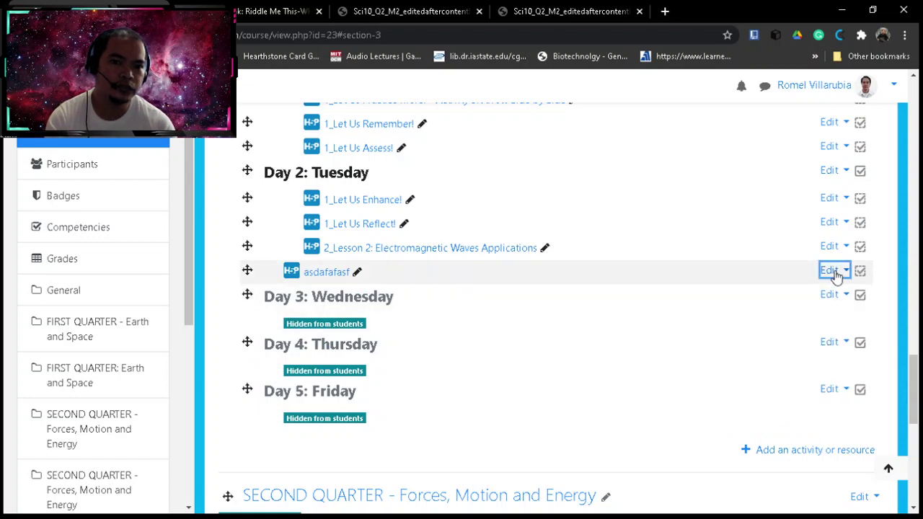
click(835, 272)
click(808, 317)
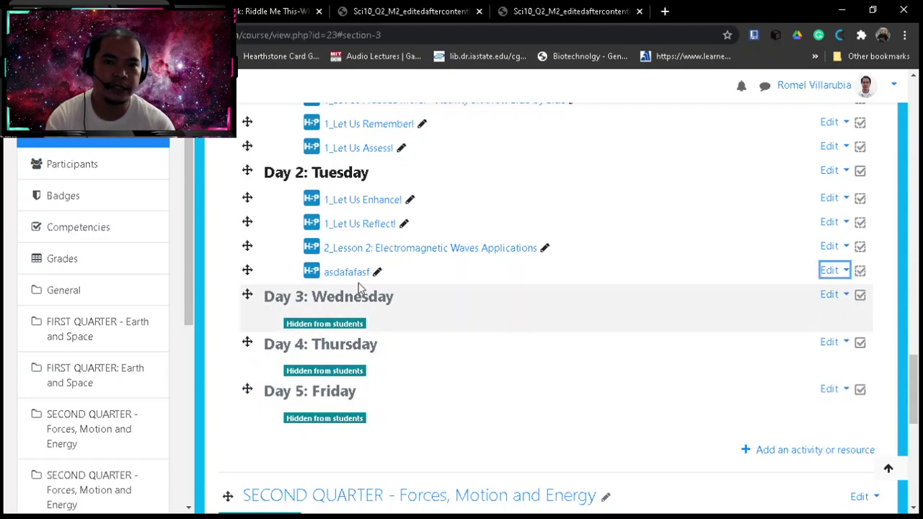
Paste Activity 1's title into the new activity's name, change its leading 1 to 2, and trim the old title.
click(377, 274)
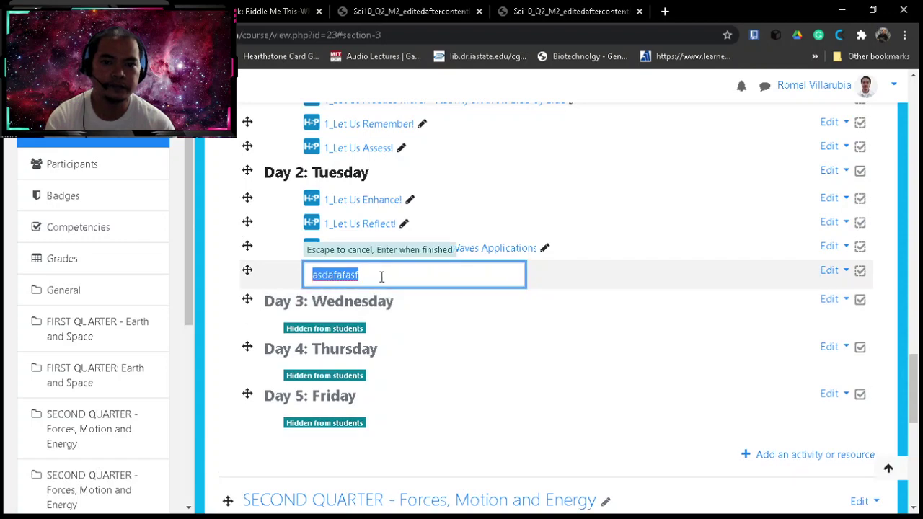
scroll(385, 279, up, 3)
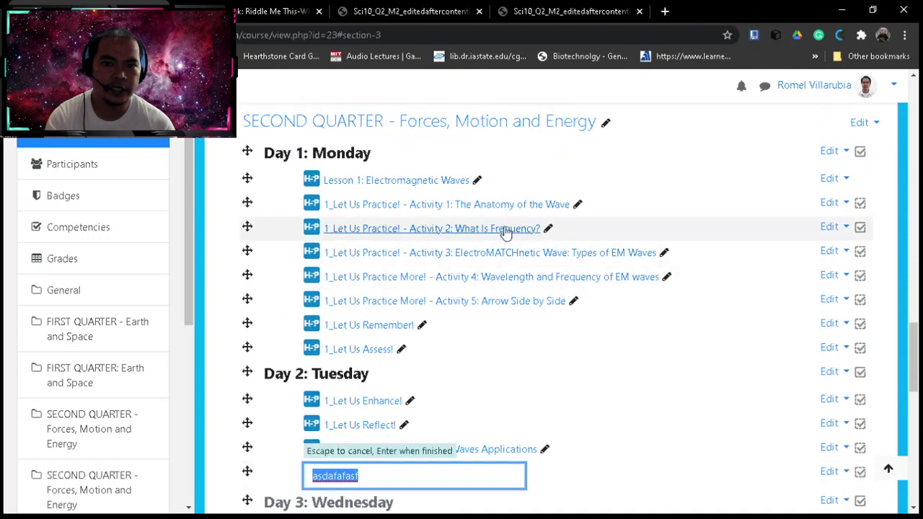
click(577, 207)
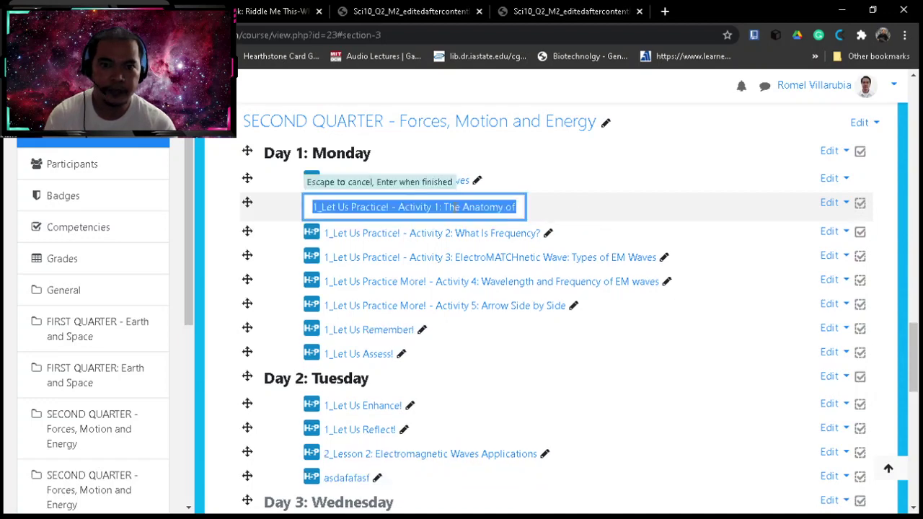
scroll(461, 320, down, 3)
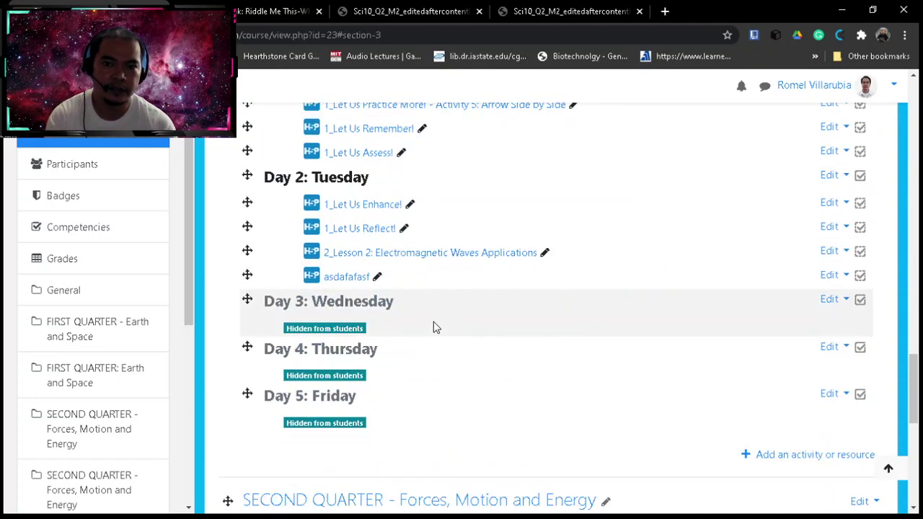
scroll(375, 285, down, 6)
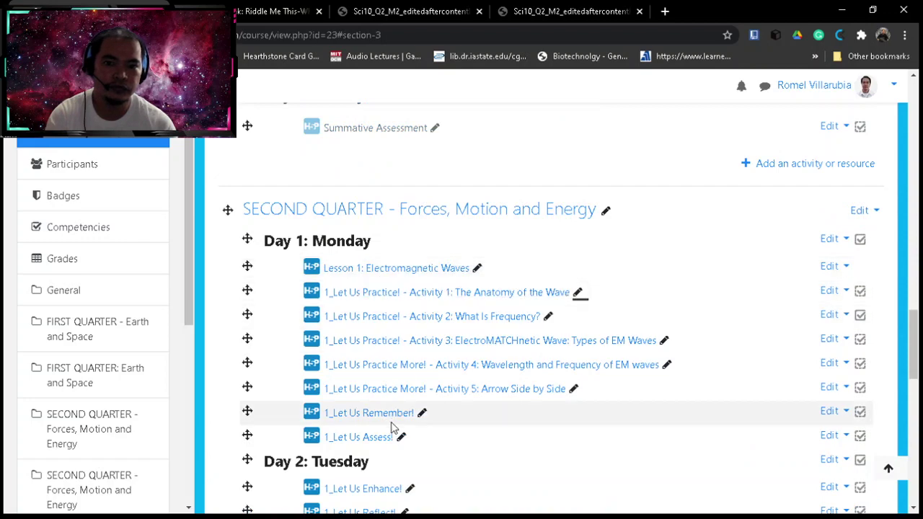
scroll(408, 368, down, 2)
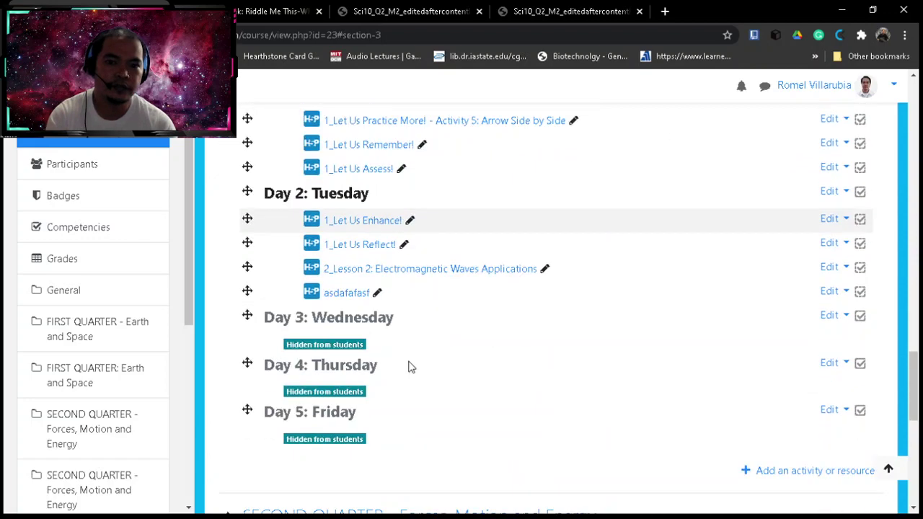
click(377, 294)
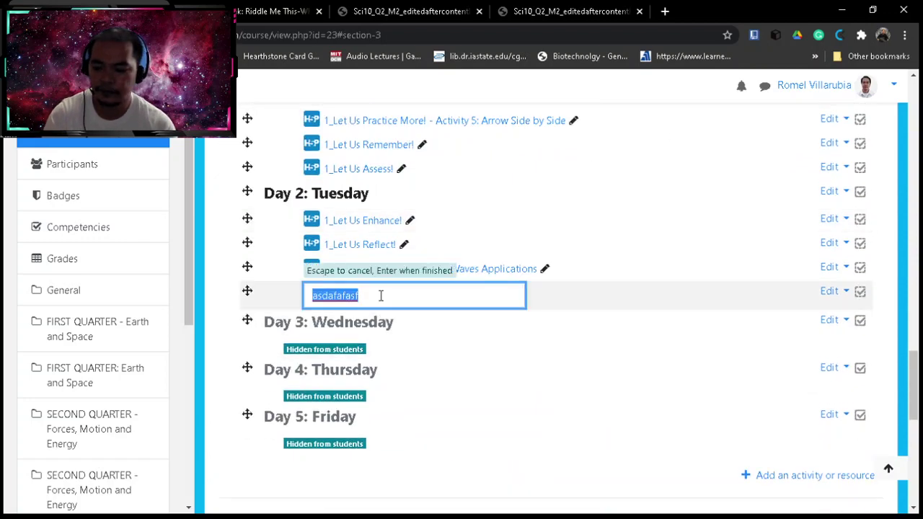
key(ctrl+v)
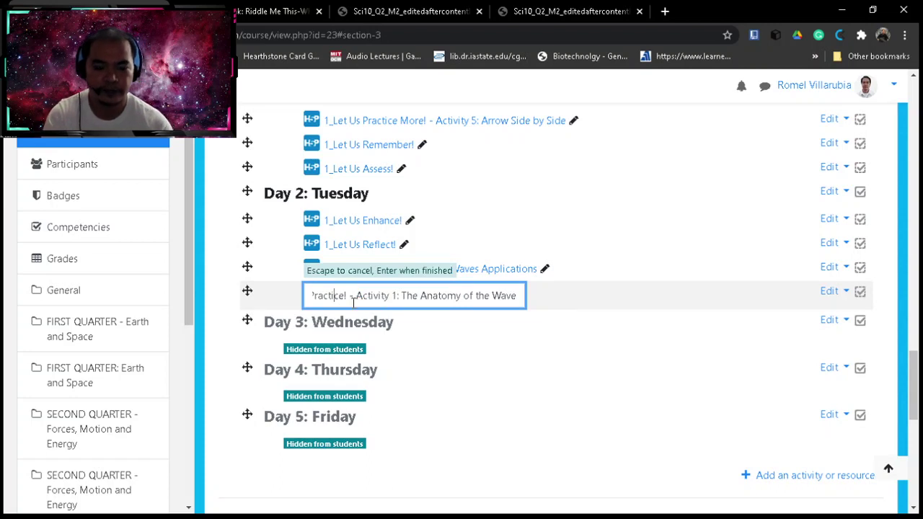
key(Left)
key(Left)
key(Left)
key(Left)
key(Left)
key(Left)
key(Left)
key(Left)
key(Left)
key(Left)
key(Left)
key(Left)
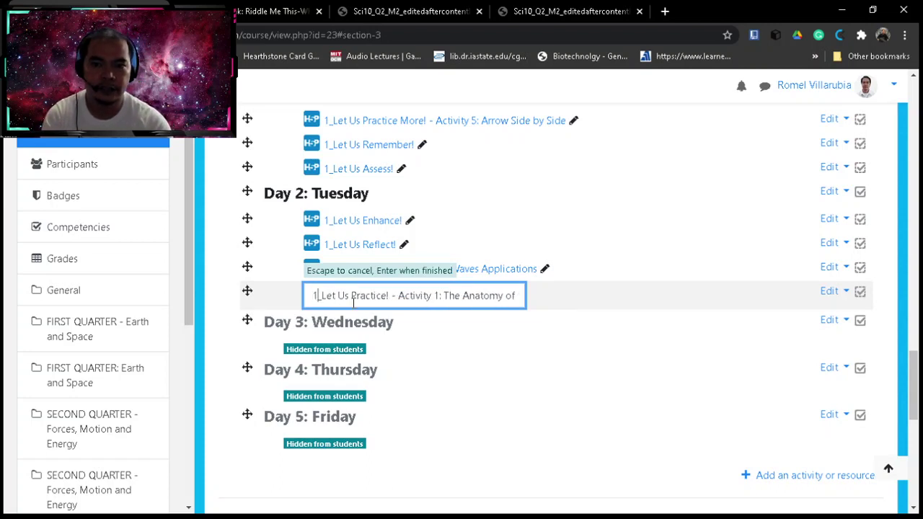
key(Delete)
text(2)
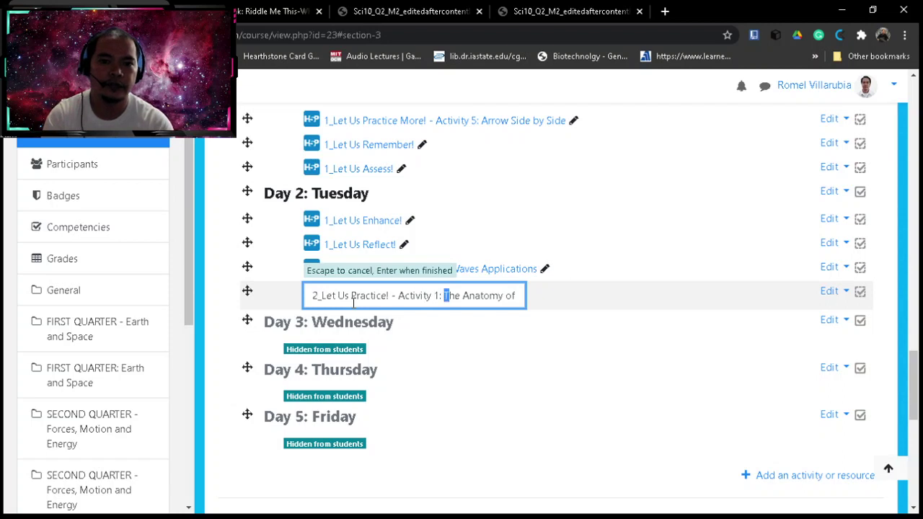
key(shift+Right)
key(shift+Right)
key(shift+Right)
key(shift+Right)
key(shift+Right)
key(shift+Right)
key(shift+Right)
key(shift+Right)
key(shift+Right)
key(shift+Right)
key(shift+Right)
key(shift+Right)
key(shift+Right)
key(shift+Right)
key(shift+Right)
key(shift+Right)
key(shift+Right)
key(shift+Right)
key(shift+Right)
key(shift+Right)
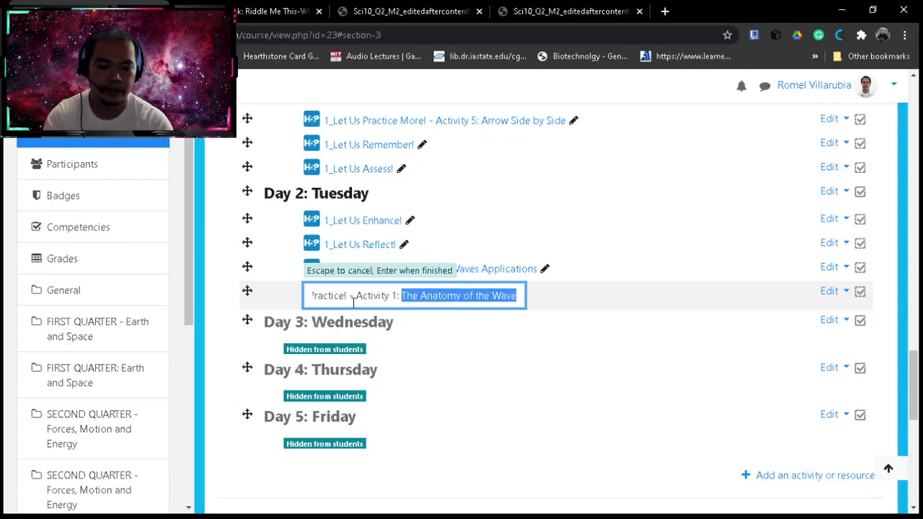
key(BackSpace)
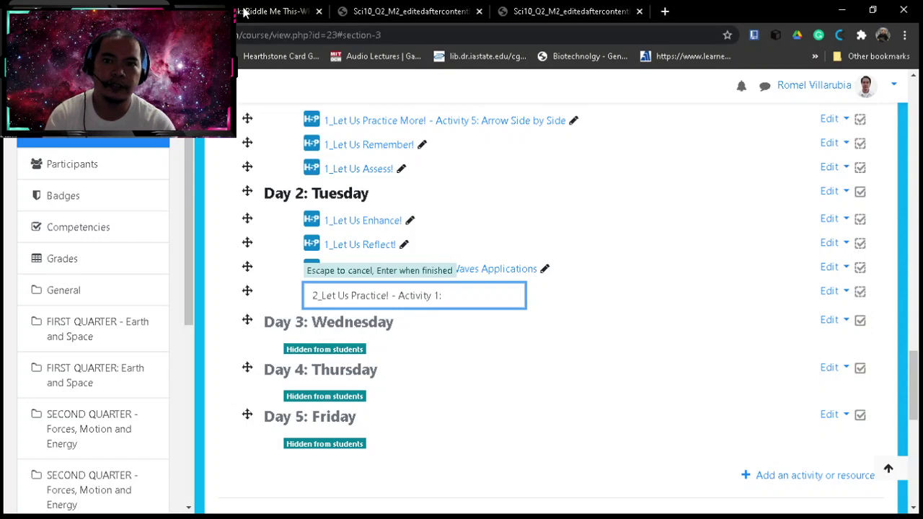
Copy the riddle title from its content page and save it as the name 'Riddle Me This-What EM Wave am I?'.
click(245, 12)
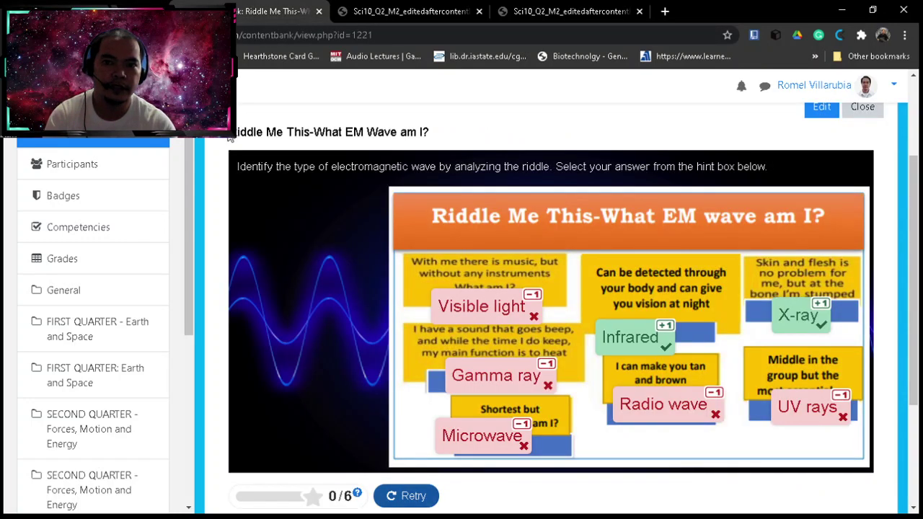
drag(258, 133, 436, 139)
key(ctrl+c)
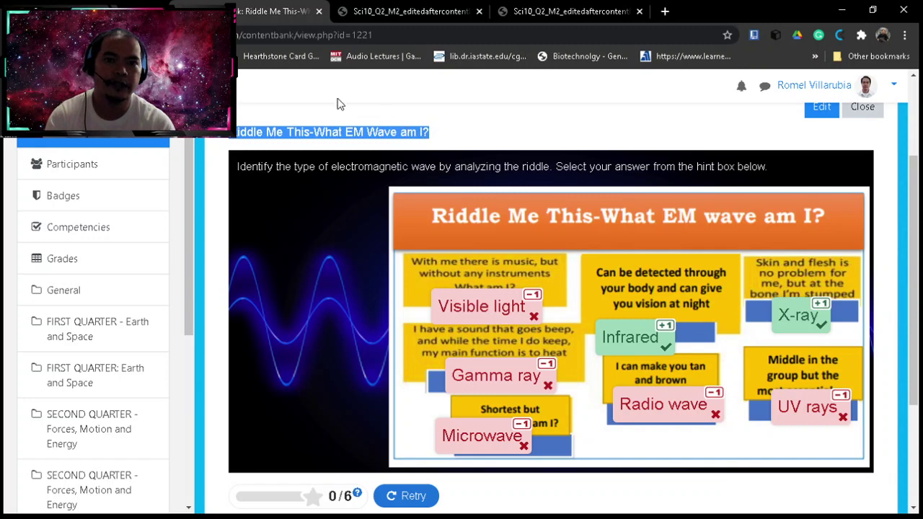
key(ctrl+shift+Tab)
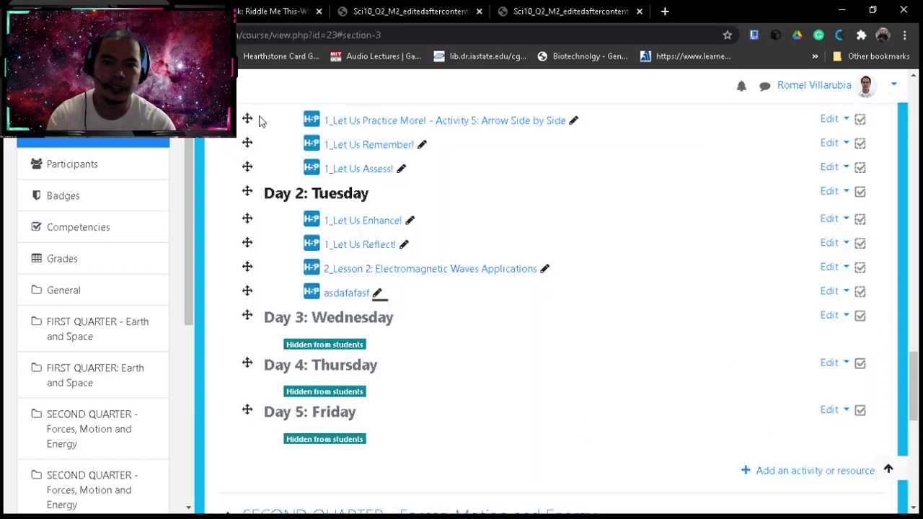
click(377, 294)
key(ctrl+v)
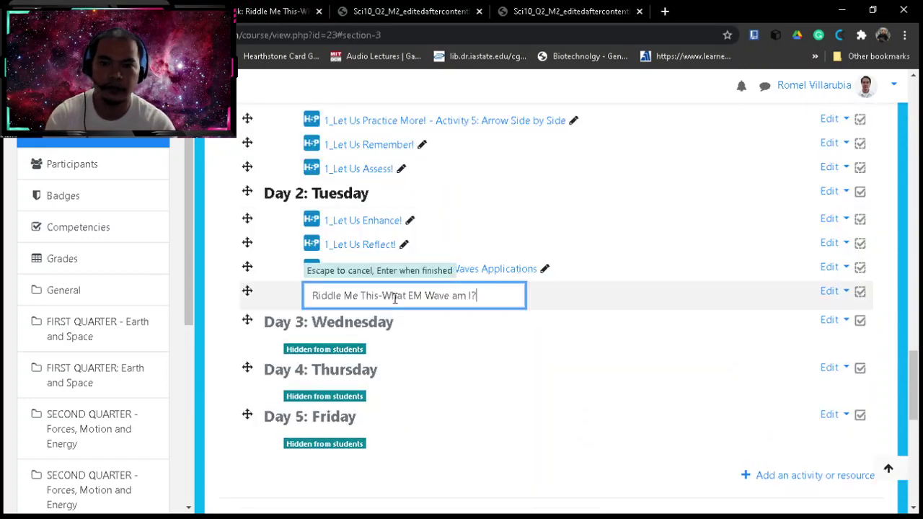
key(Return)
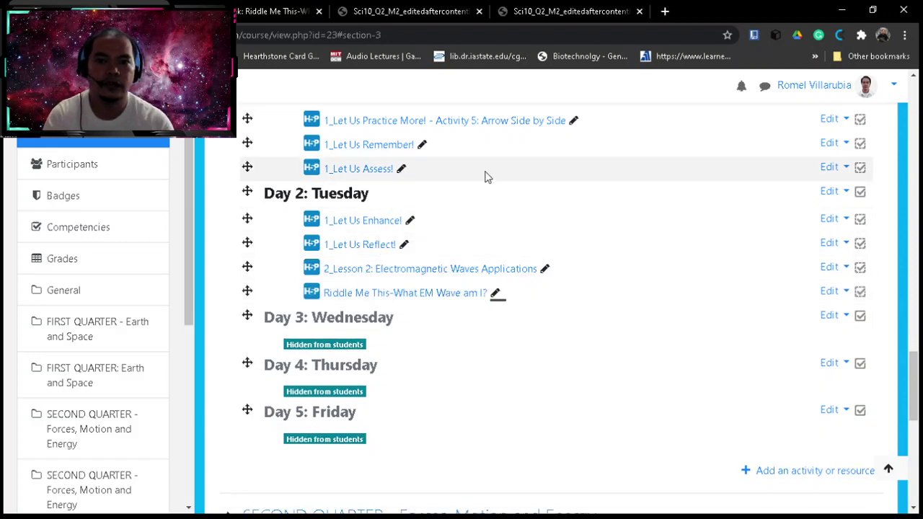
scroll(486, 180, up, 1)
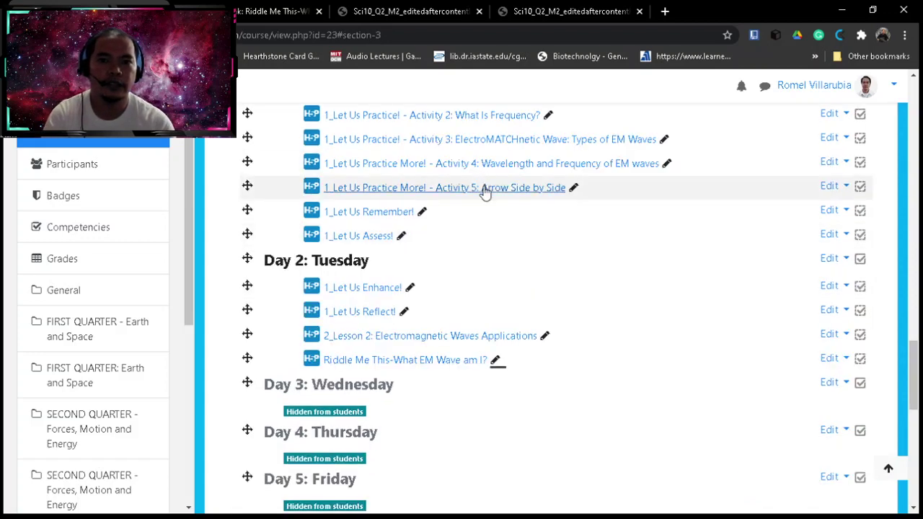
Copy Activity 2's name and paste it into the riddle activity's name, deleting its 'What Is Frequency?' title.
click(547, 117)
key(ctrl+c)
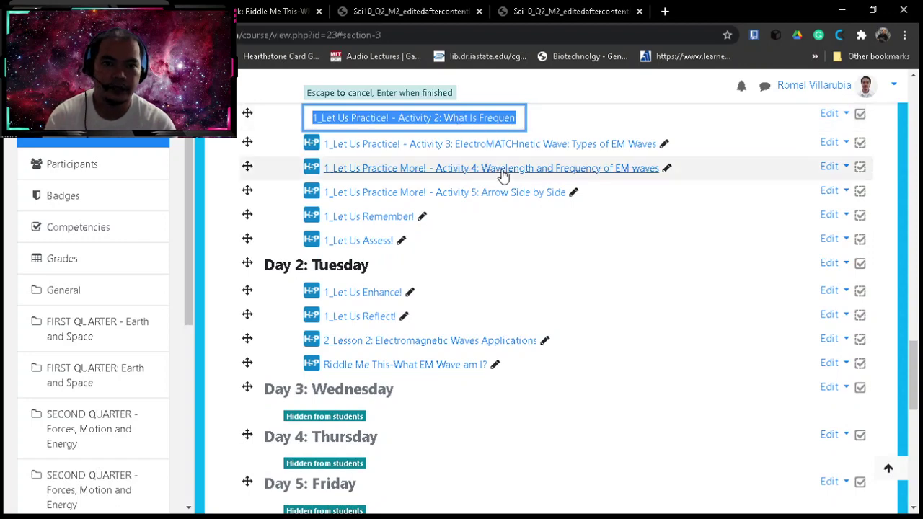
click(497, 371)
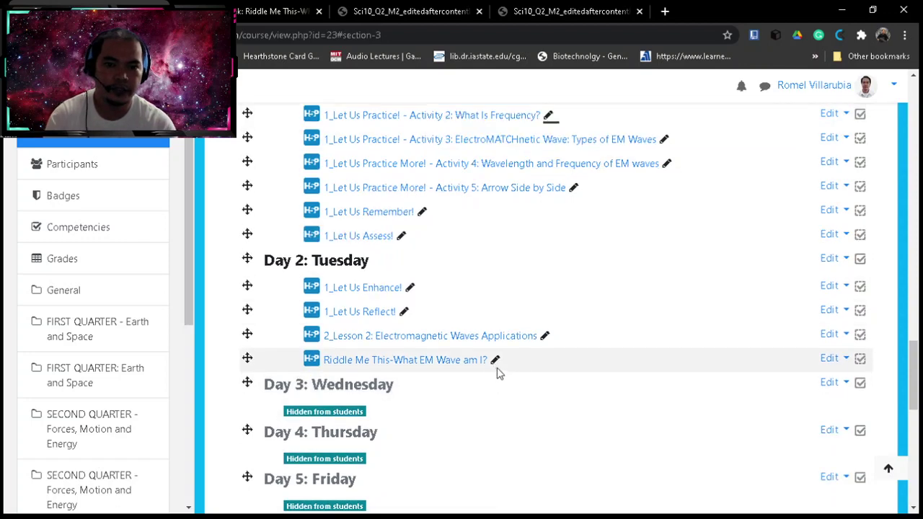
click(495, 361)
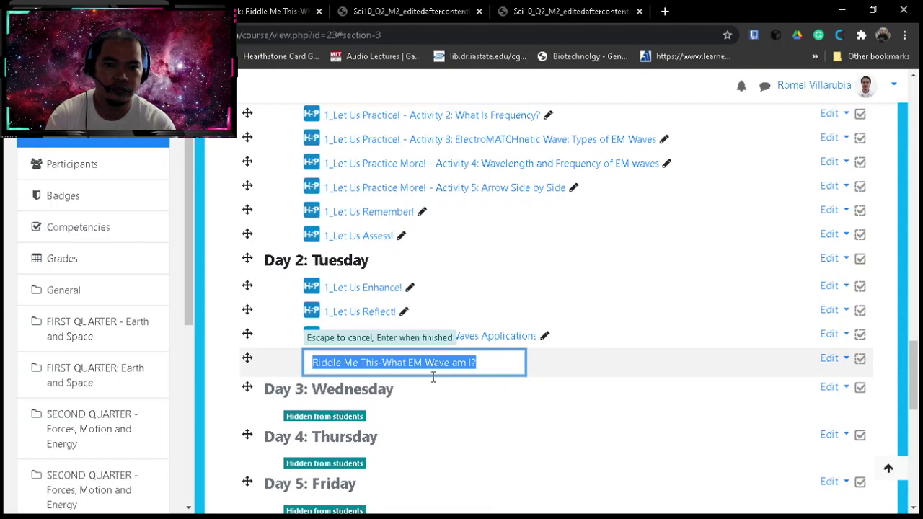
click(311, 363)
key(ctrl+a)
key(ctrl+v)
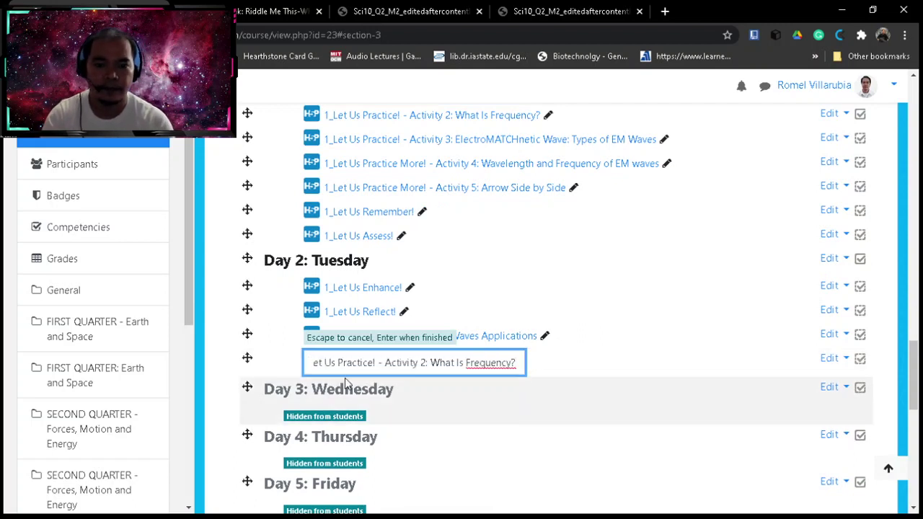
key(End)
key(BackSpace)
key(BackSpace)
key(BackSpace)
key(BackSpace)
key(BackSpace)
key(BackSpace)
key(BackSpace)
key(BackSpace)
key(BackSpace)
key(BackSpace)
key(BackSpace)
key(BackSpace)
key(BackSpace)
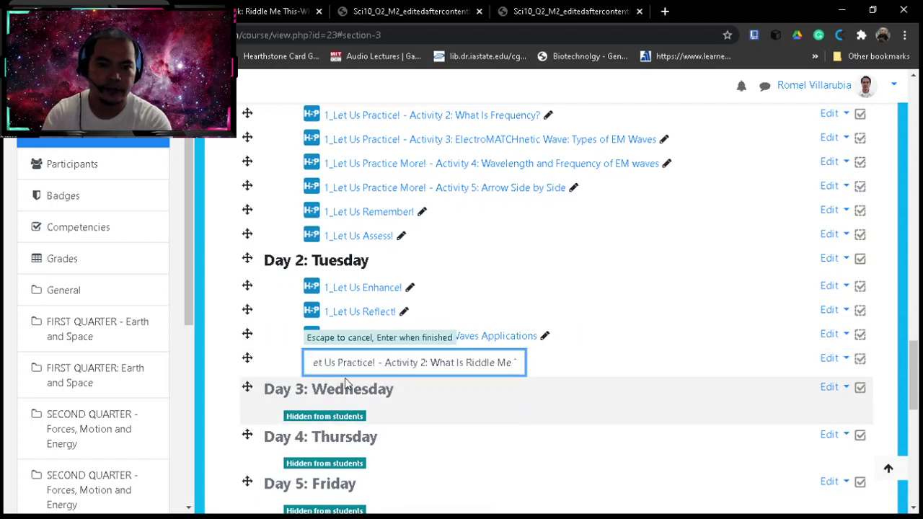
key(BackSpace)
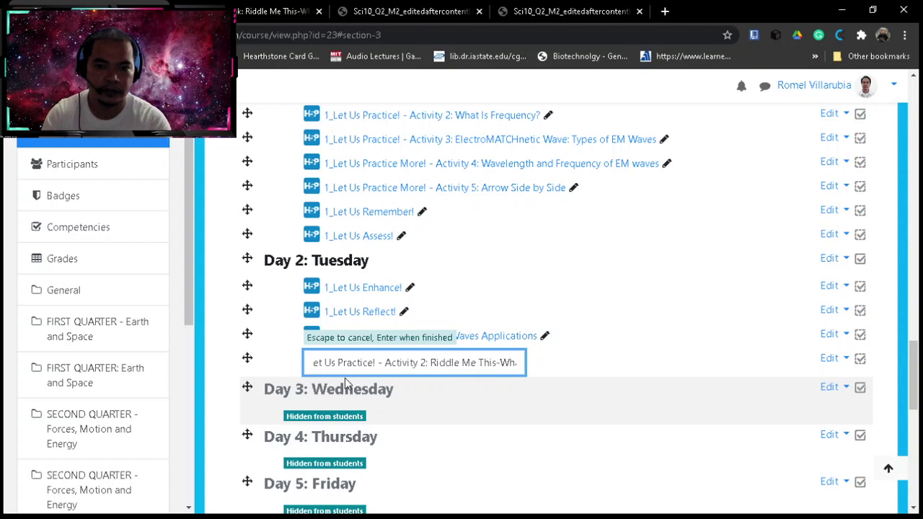
Fix the numbers so the name reads '2_Let Us Practice! - Activity 1: Riddle Me This-What EM Wave am I?' and save.
key(BackSpace)
text(1)
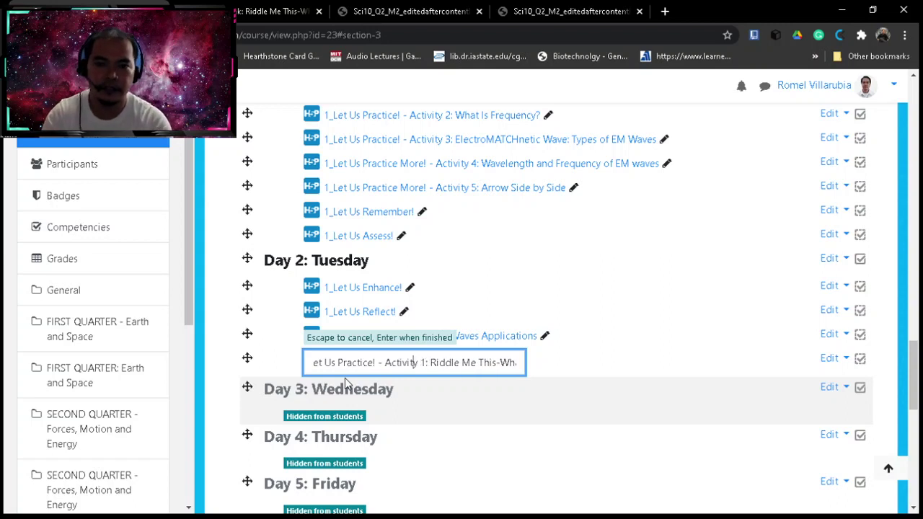
key(Home)
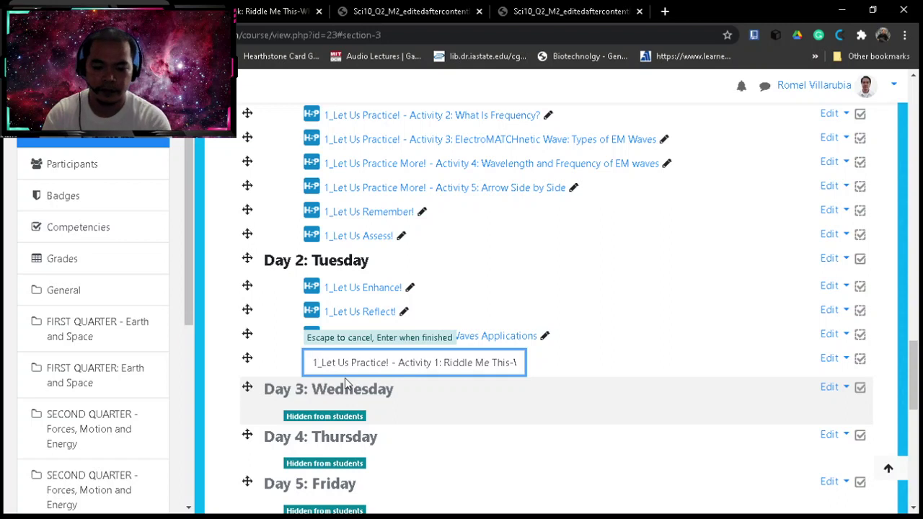
key(Delete)
text(2)
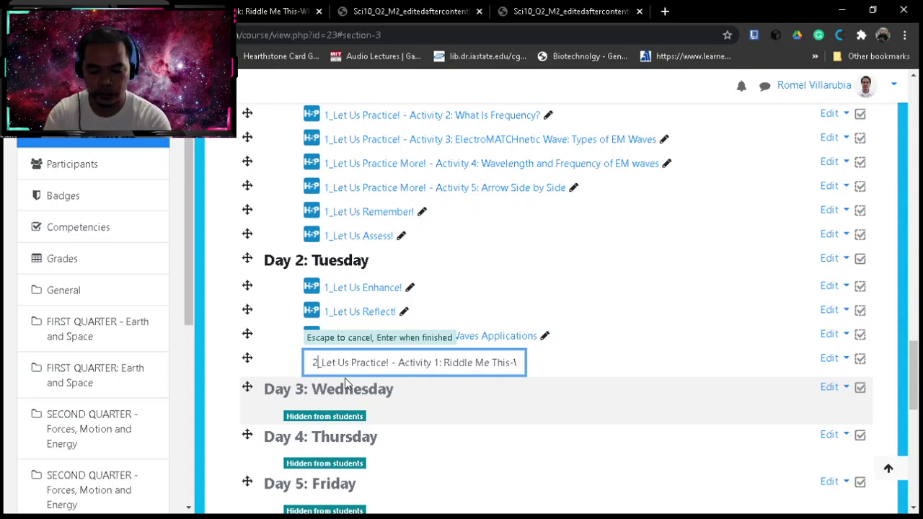
key(Return)
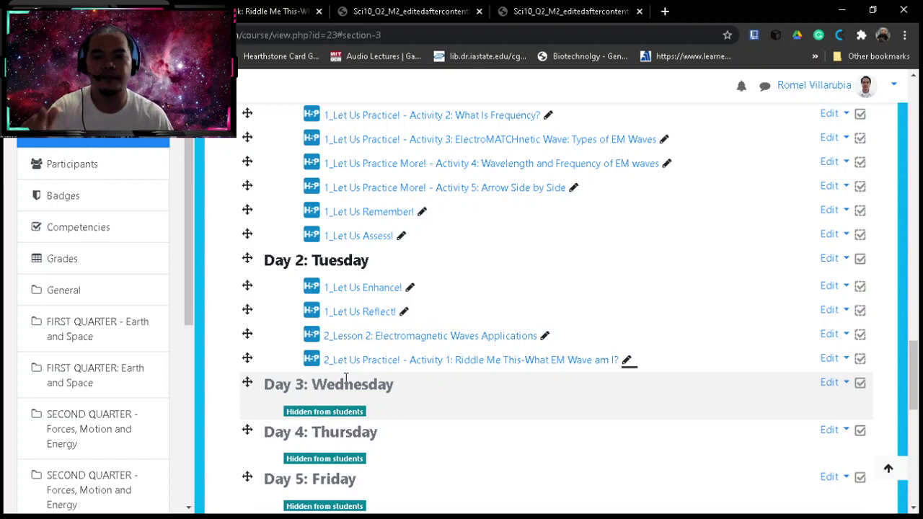
Check the module PDF for reference, then return to the Moodle course page.
click(418, 13)
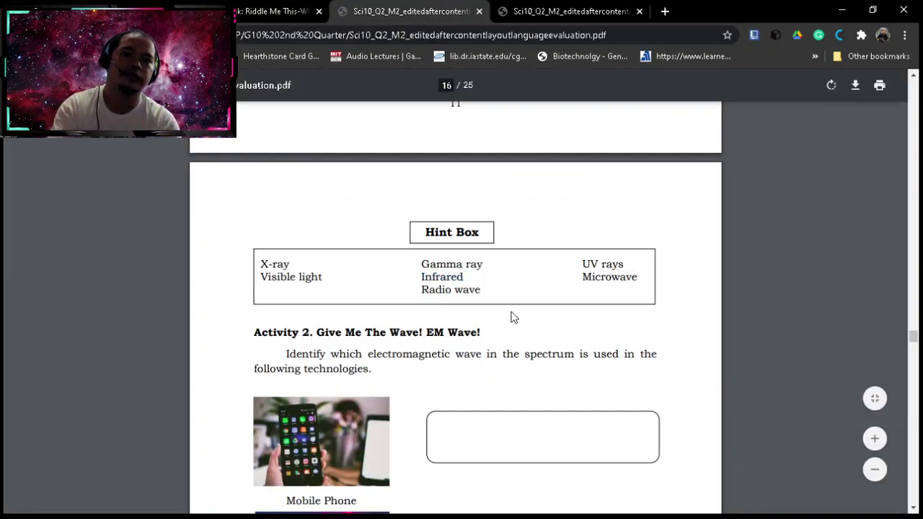
scroll(510, 317, up, 3)
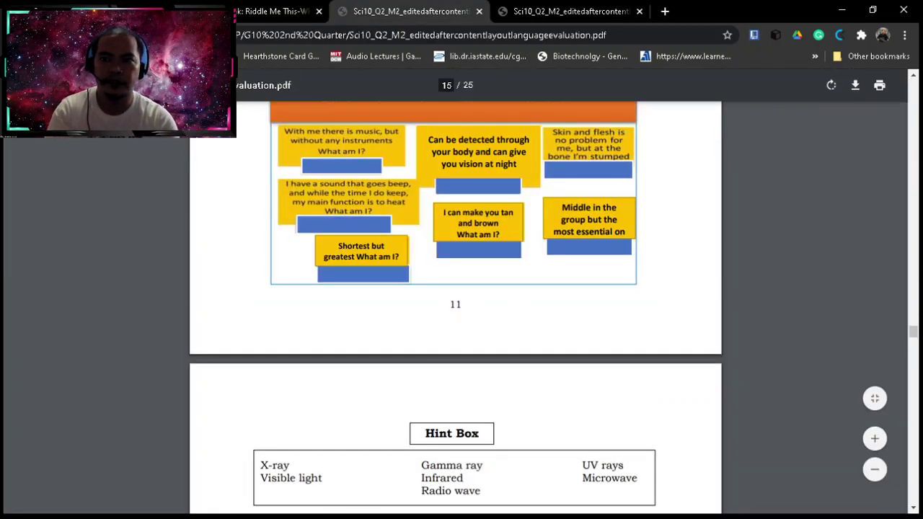
key(ctrl+shift+Tab)
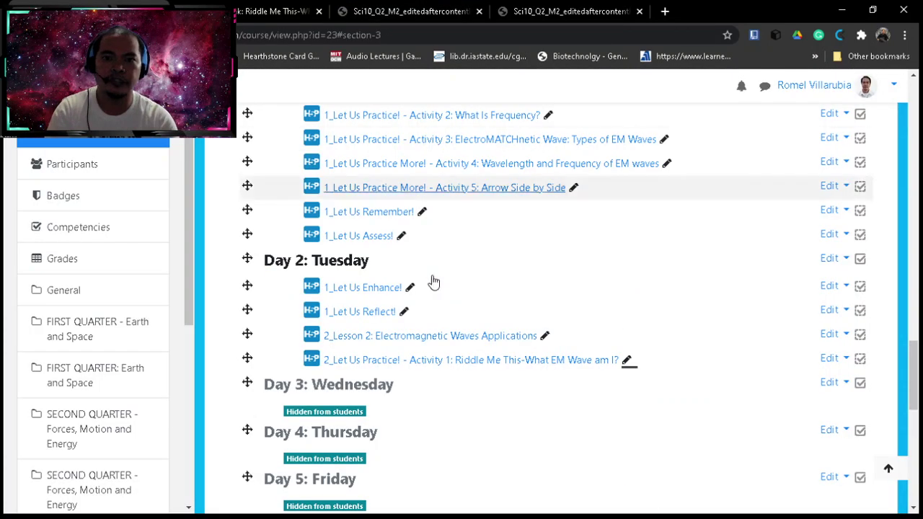
Open the renamed riddle activity's preview and place X-ray in the first riddle's answer slot.
click(492, 367)
scroll(493, 370, down, 2)
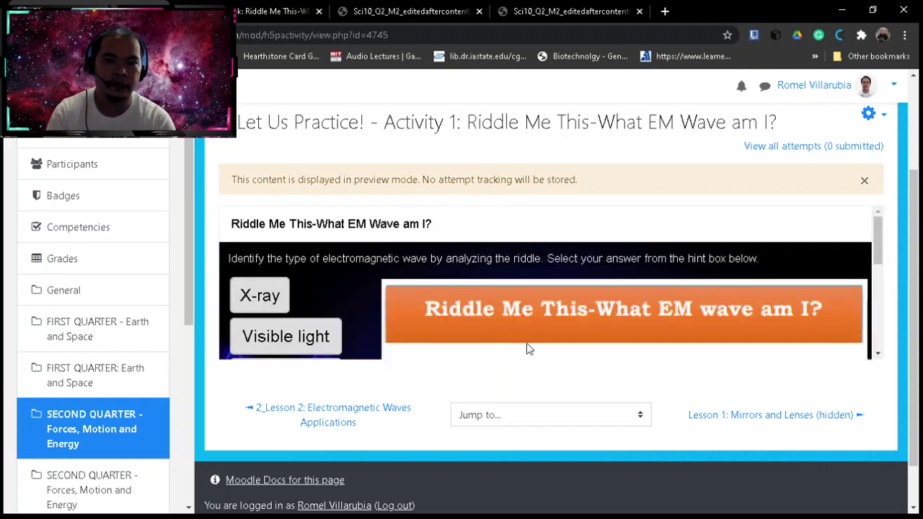
scroll(526, 342, down, 2)
scroll(537, 346, down, 2)
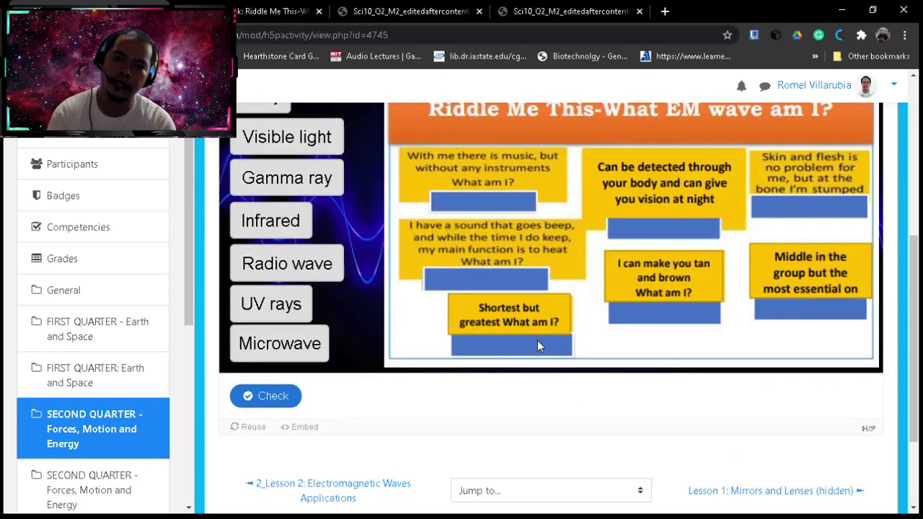
scroll(537, 346, up, 1)
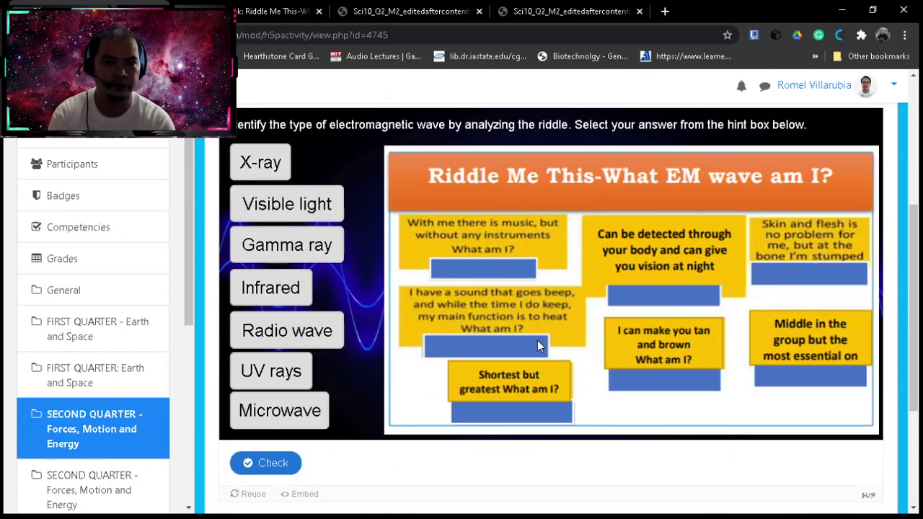
click(263, 173)
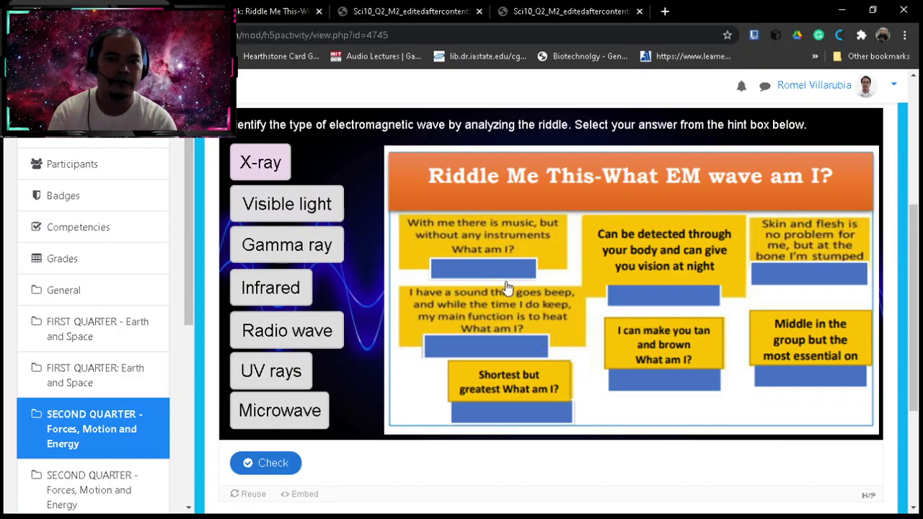